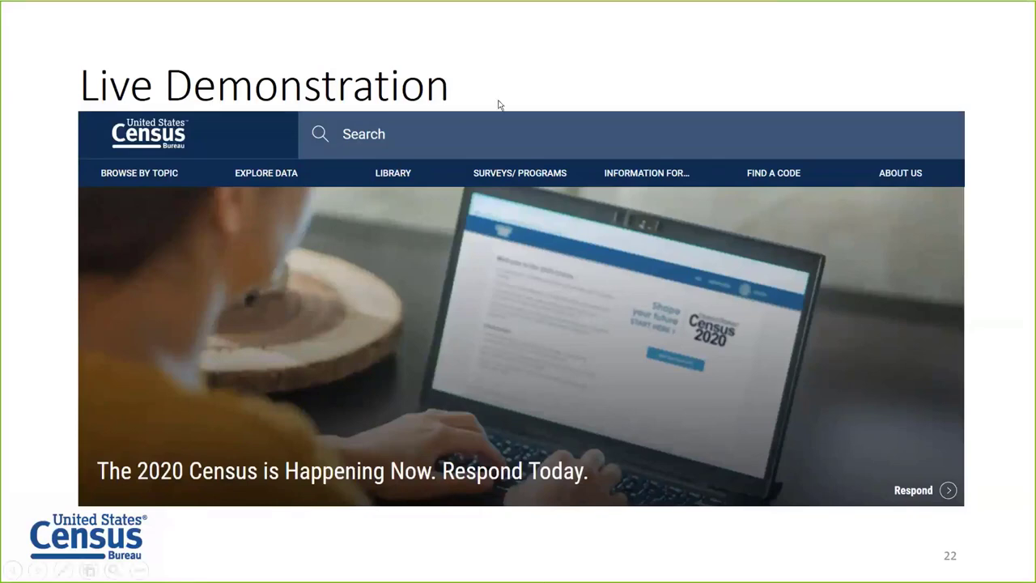
Step: Leave the slide show, switch to Chrome, and look through the sections of the Census.gov home page
key(Escape)
click(251, 569)
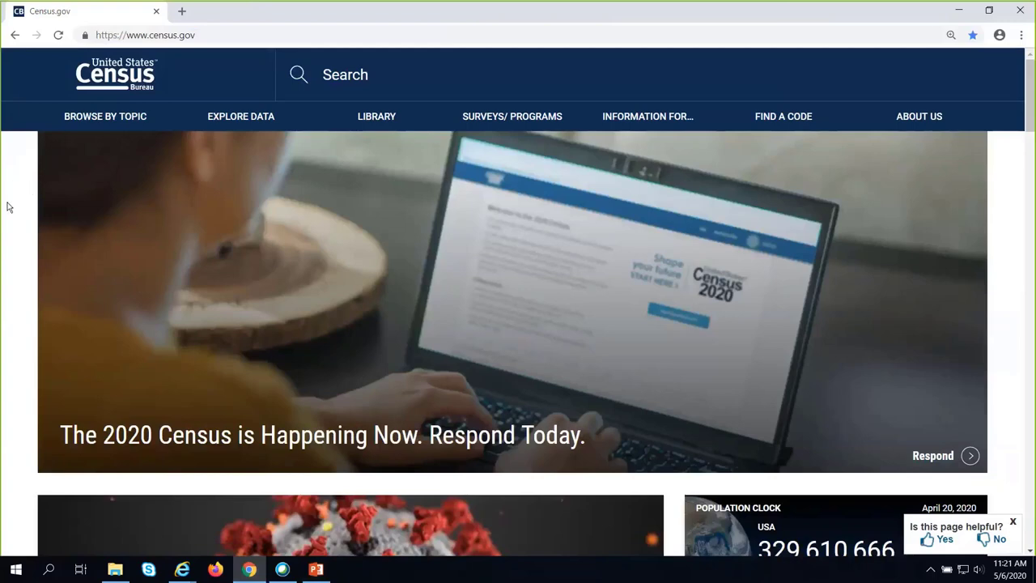
scroll(6, 219, down, 2)
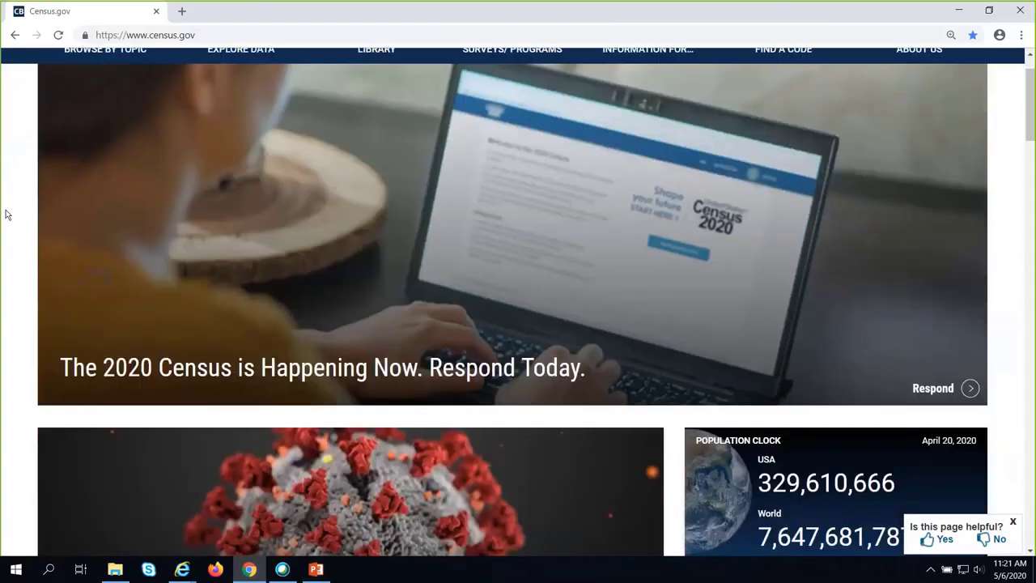
scroll(7, 229, down, 3)
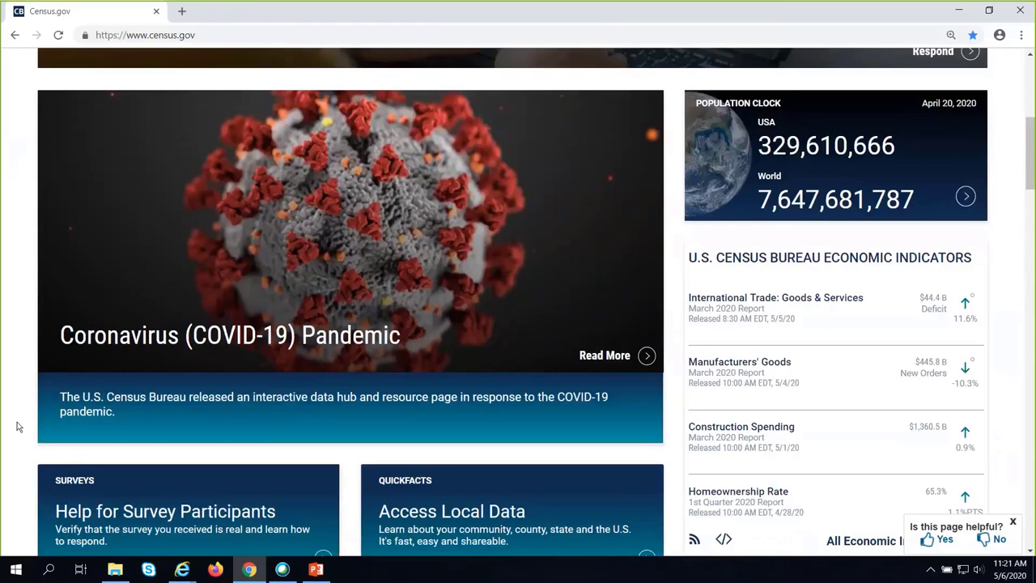
scroll(18, 427, down, 1)
scroll(18, 426, down, 4)
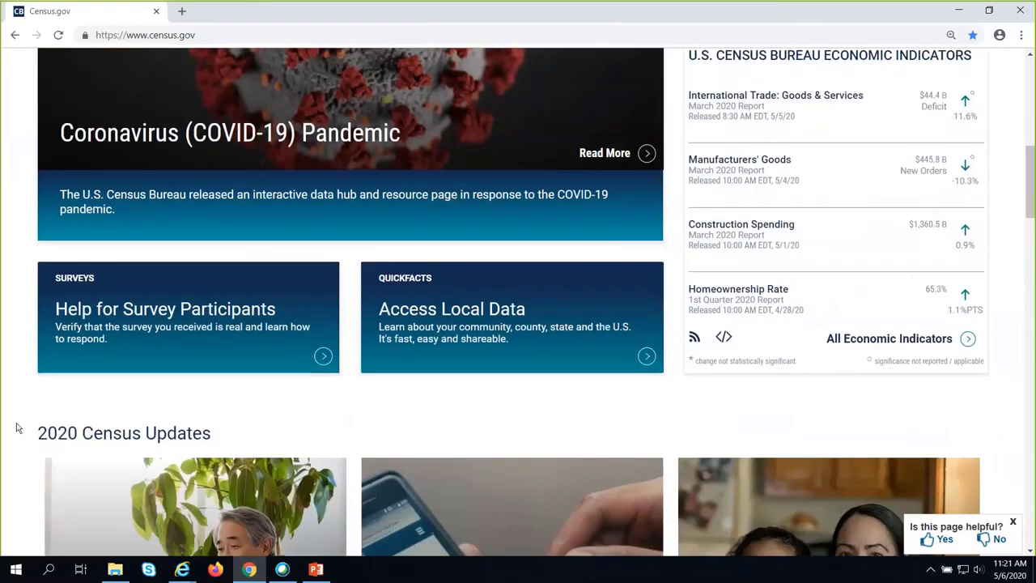
scroll(14, 428, down, 4)
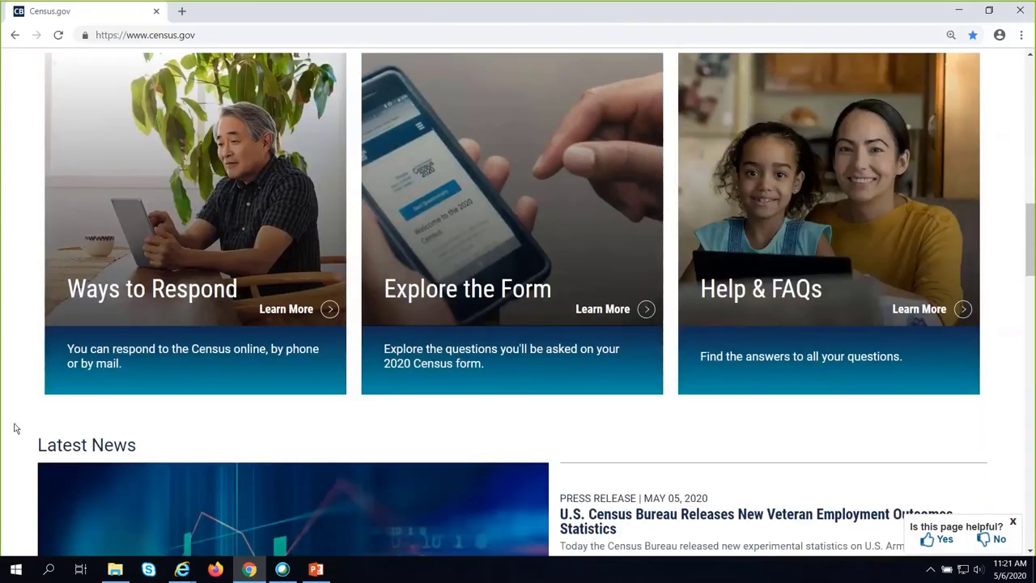
scroll(14, 427, down, 3)
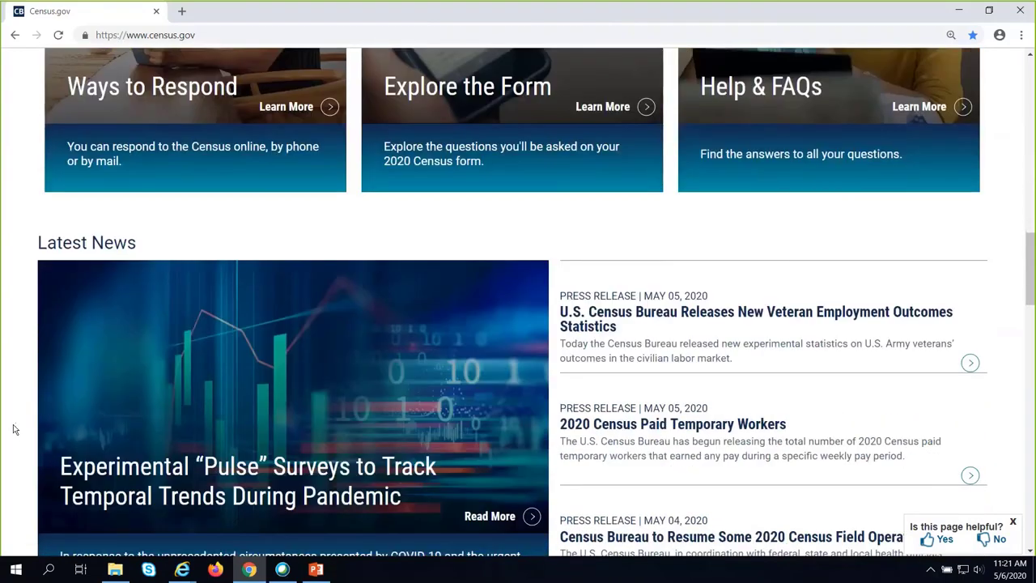
scroll(13, 429, down, 1)
scroll(13, 429, down, 2)
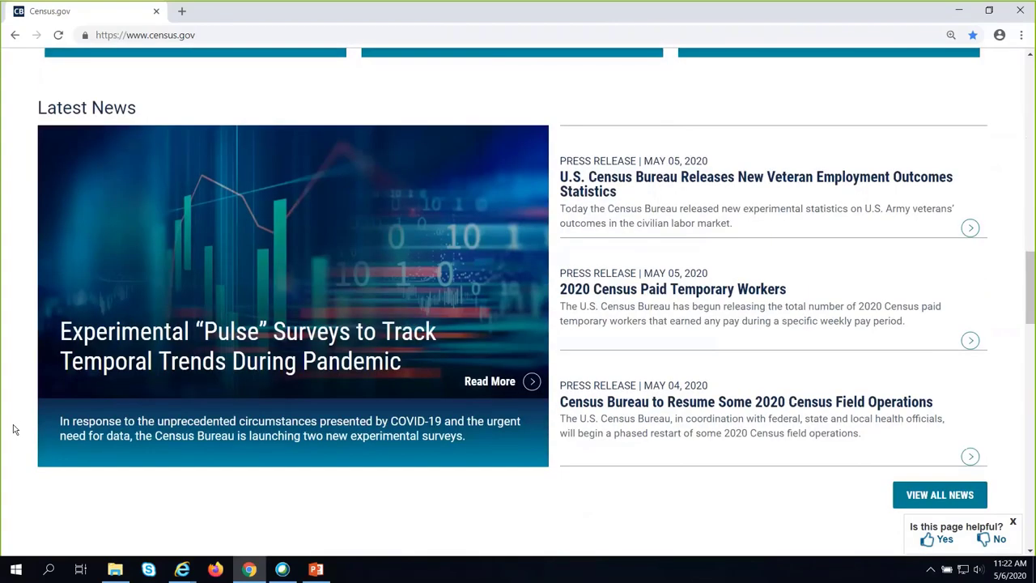
scroll(12, 429, down, 3)
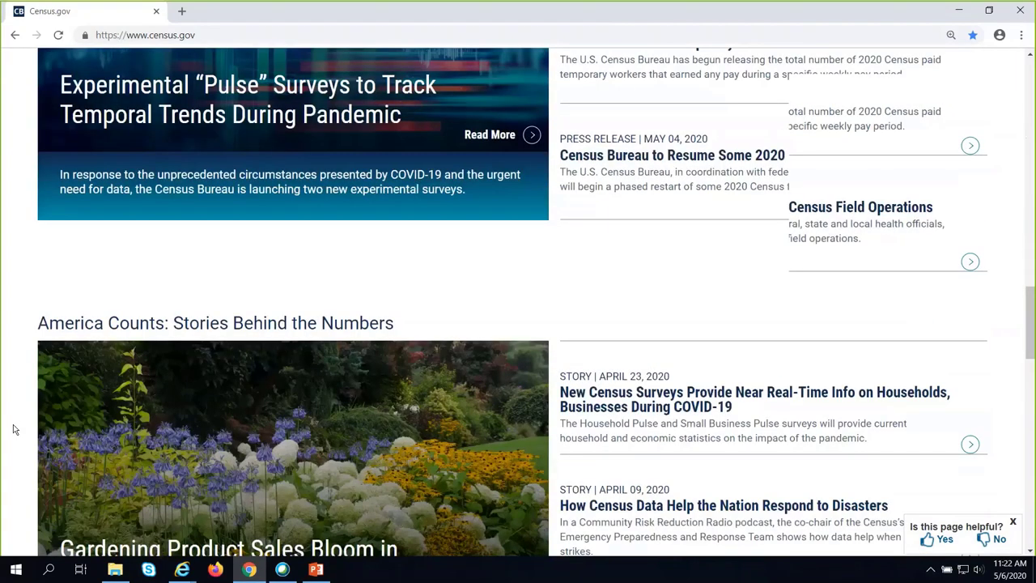
scroll(13, 429, down, 2)
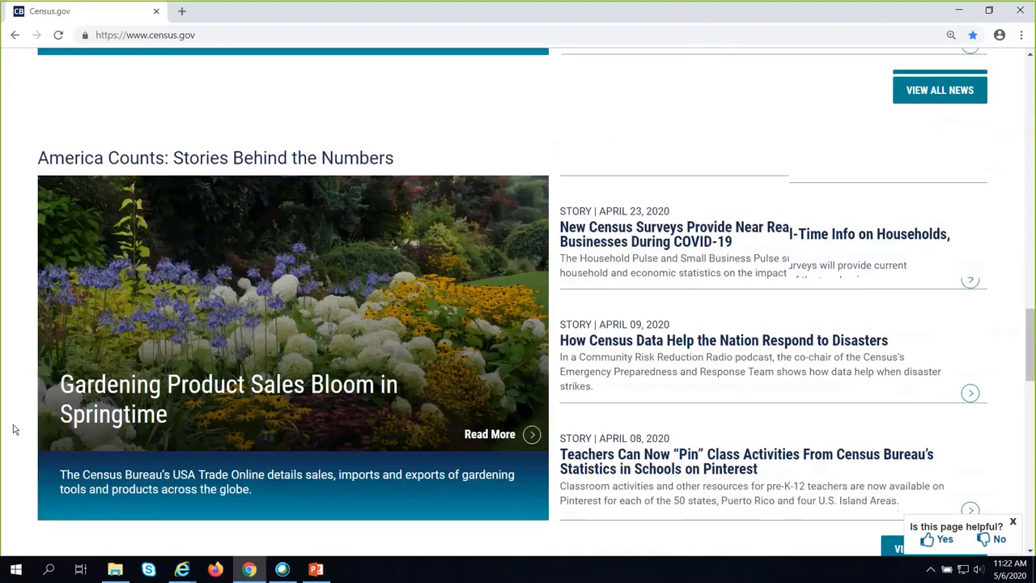
scroll(13, 429, down, 2)
scroll(13, 429, up, 7)
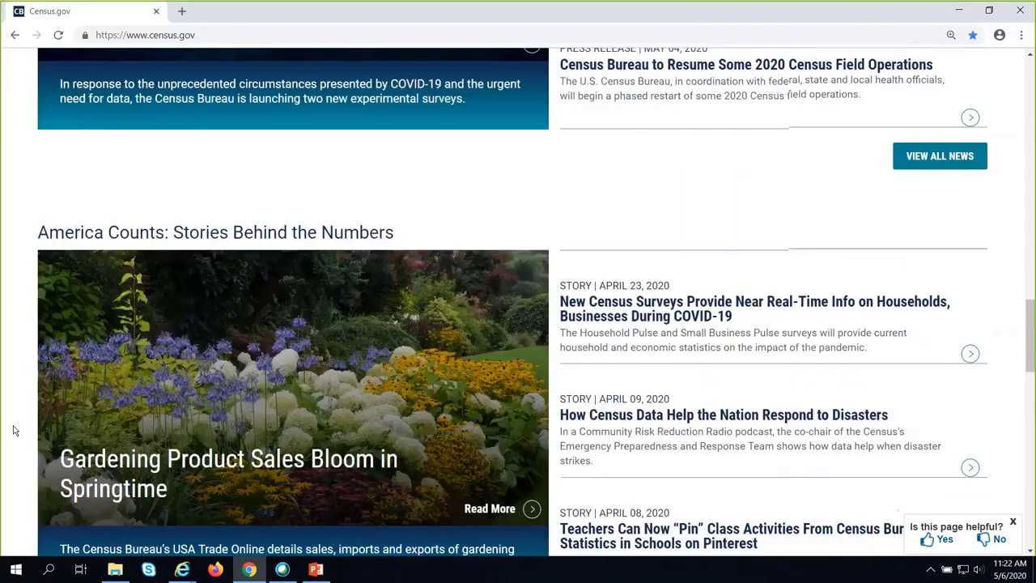
scroll(7, 420, up, 5)
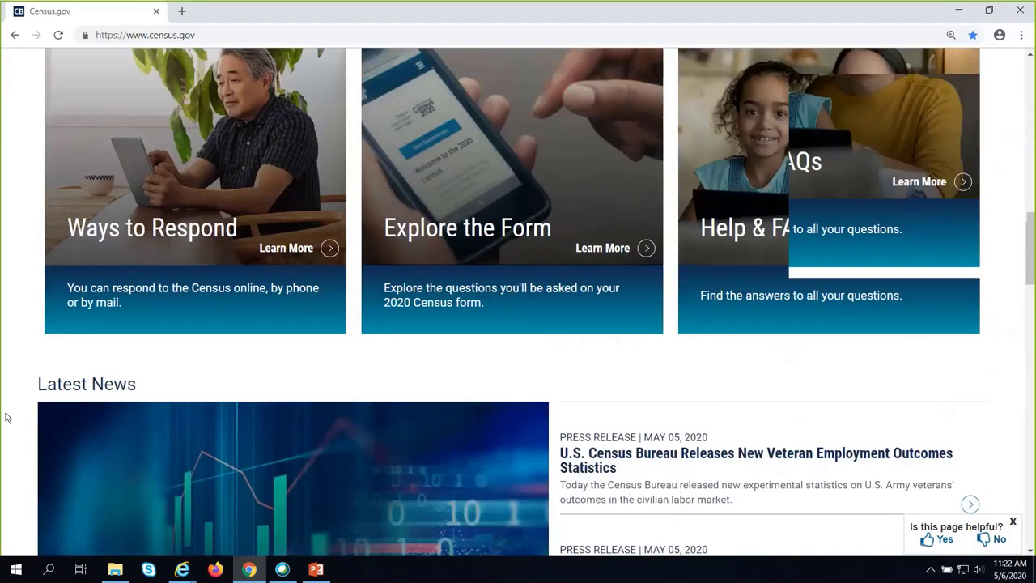
scroll(6, 418, up, 3)
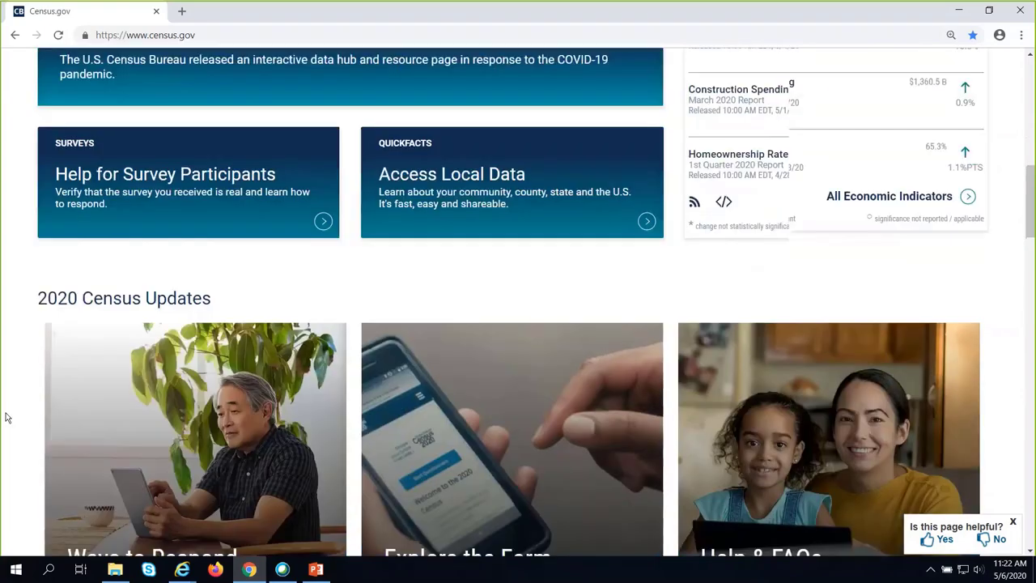
scroll(6, 418, up, 4)
scroll(5, 417, up, 5)
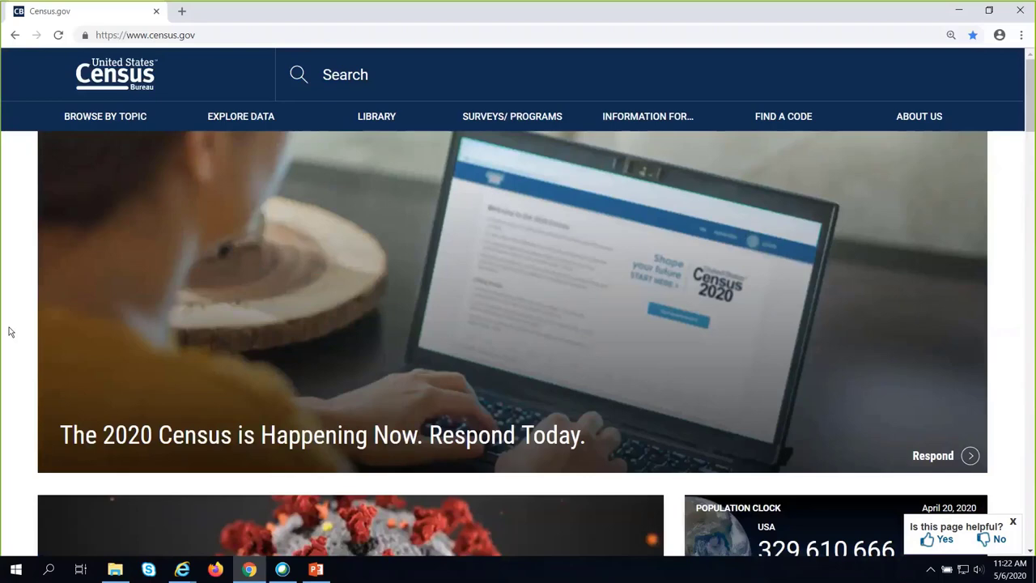
Step: Search the Census site for "veteran" using the matching suggestion
click(347, 78)
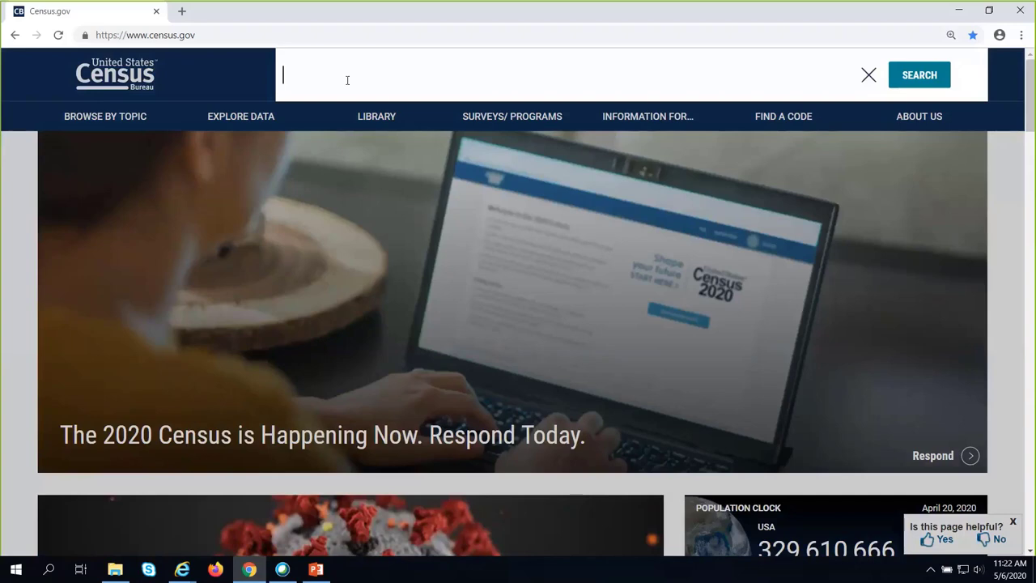
text(vet)
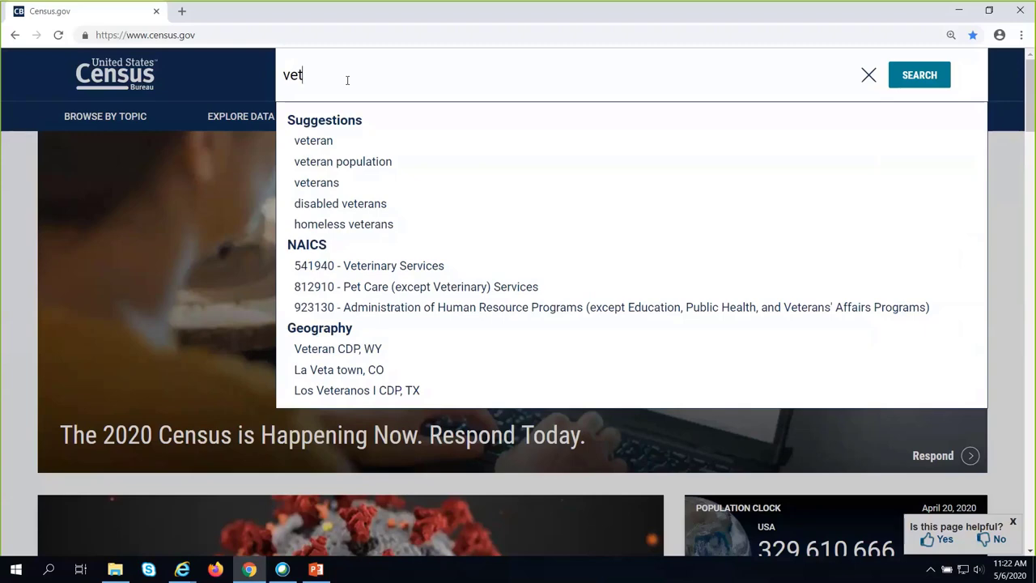
text(er)
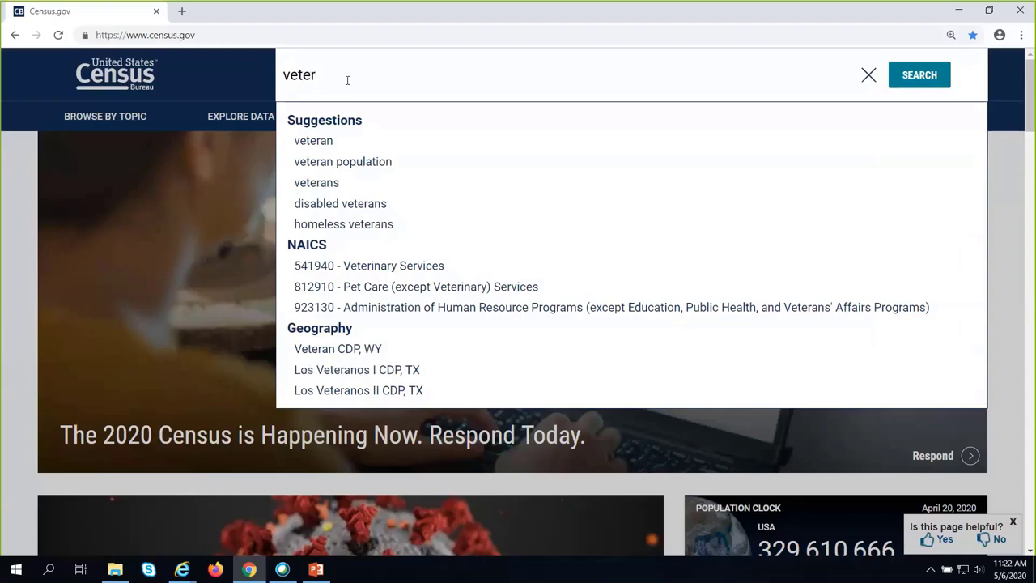
text(an)
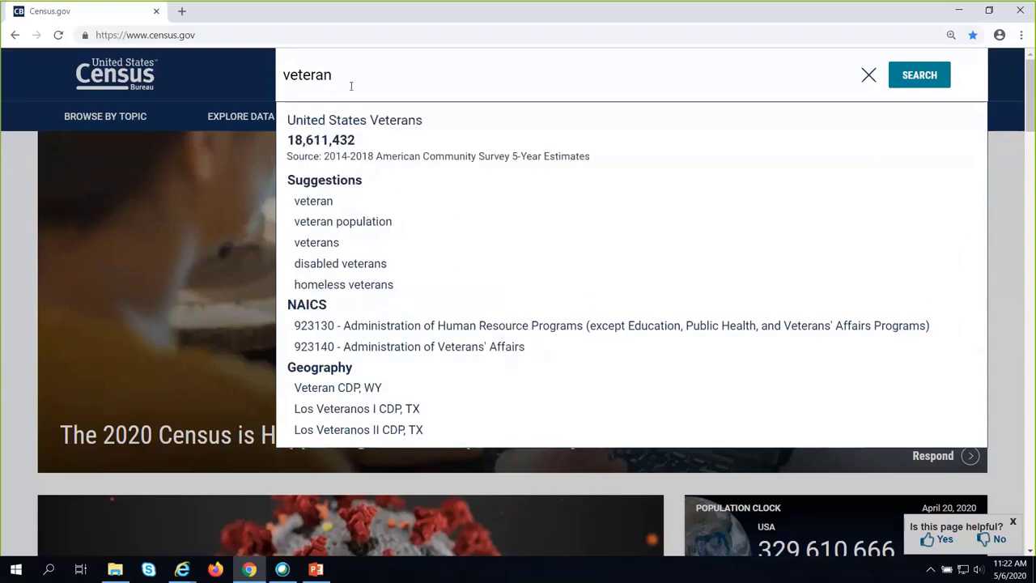
click(321, 204)
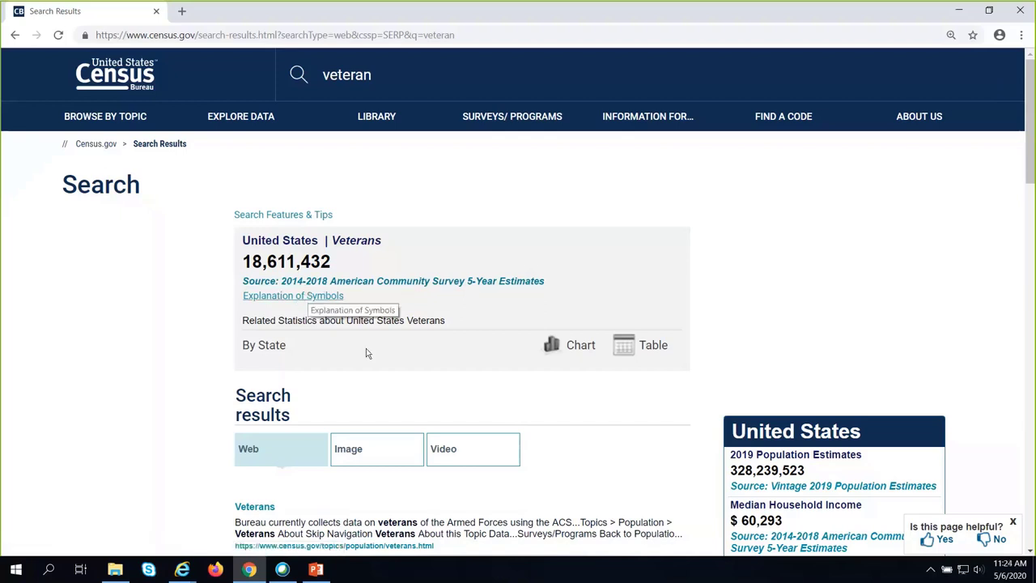
Step: View the chart of United States veterans by state, examine the bars for the listed states, and close it
click(582, 352)
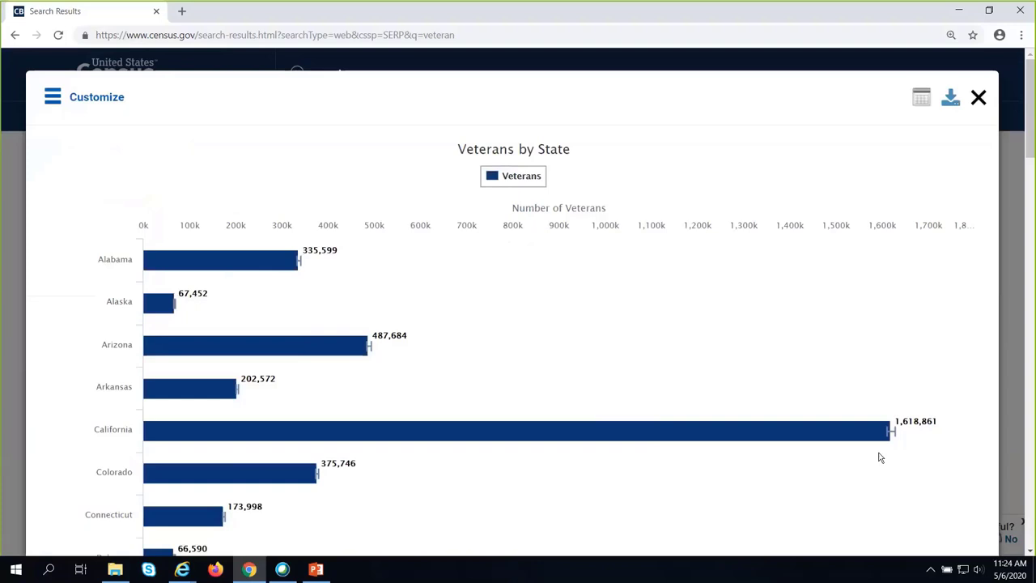
scroll(880, 458, down, 5)
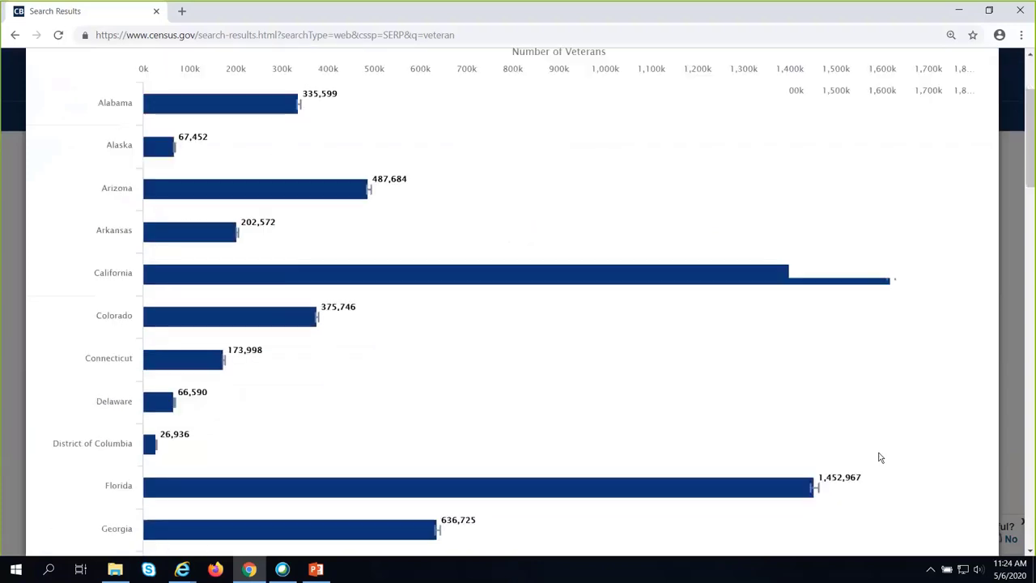
scroll(880, 458, down, 2)
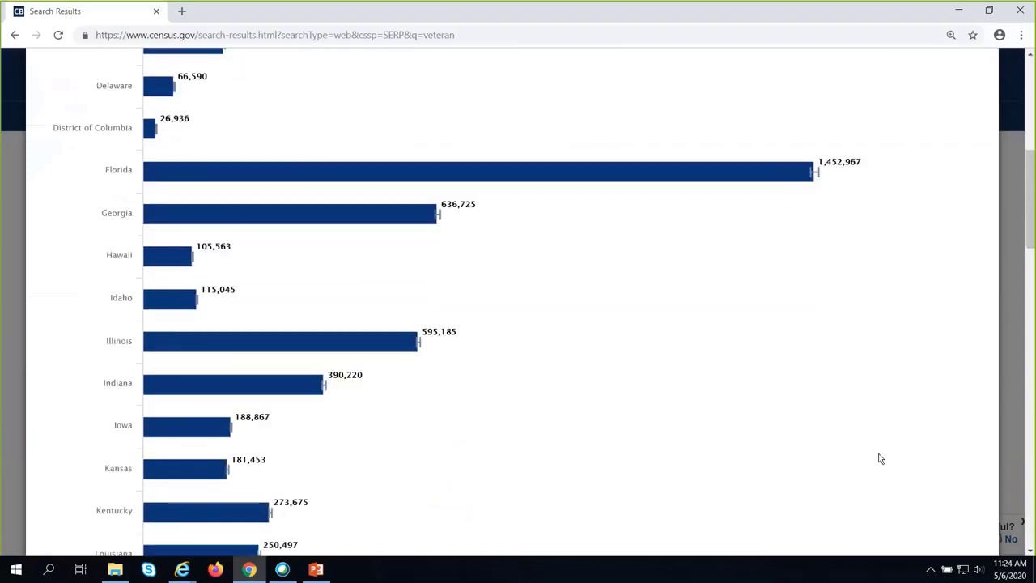
scroll(879, 458, down, 5)
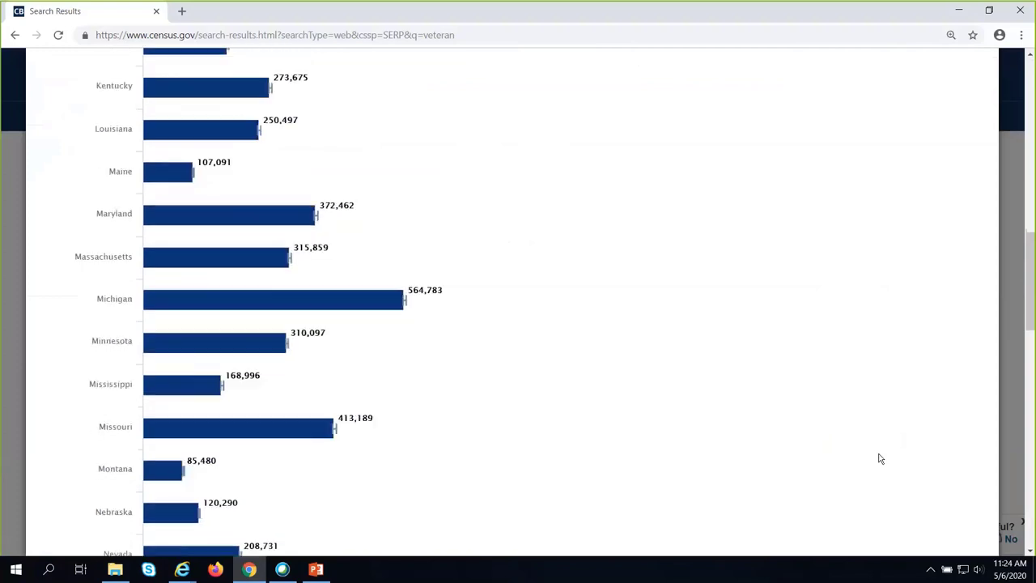
scroll(880, 458, down, 7)
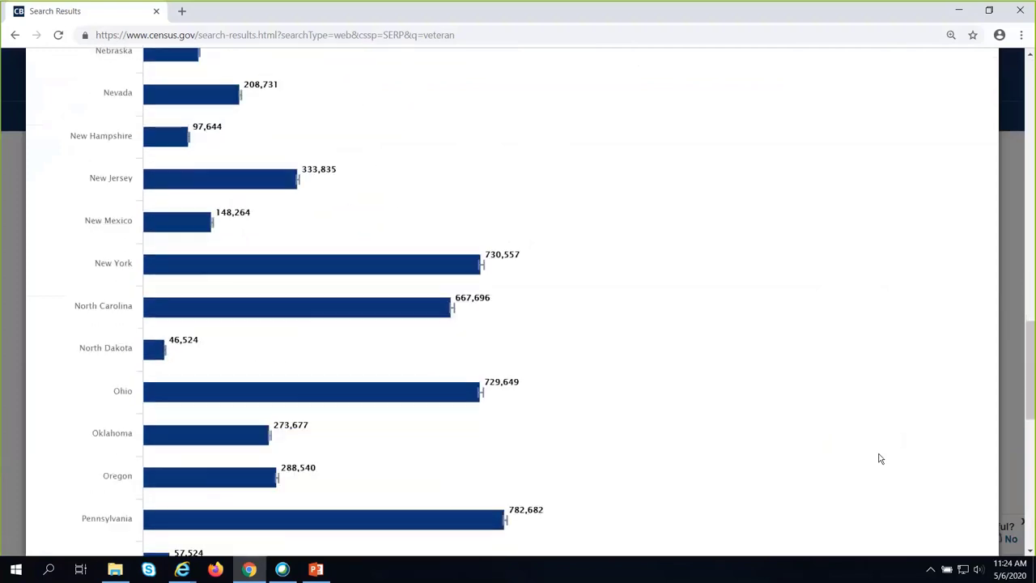
scroll(880, 458, down, 3)
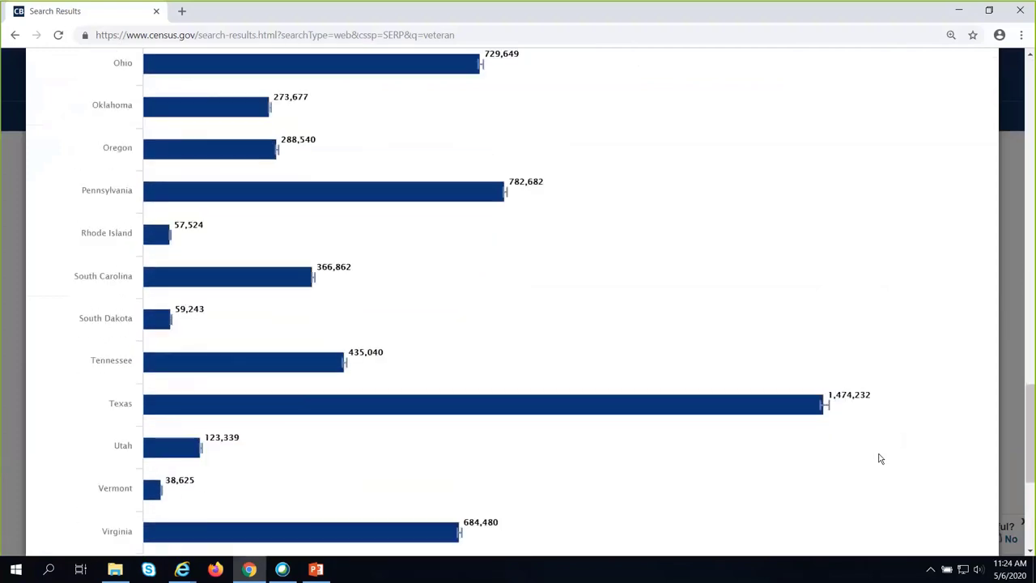
scroll(880, 458, up, 10)
scroll(880, 458, up, 10)
scroll(880, 459, up, 1)
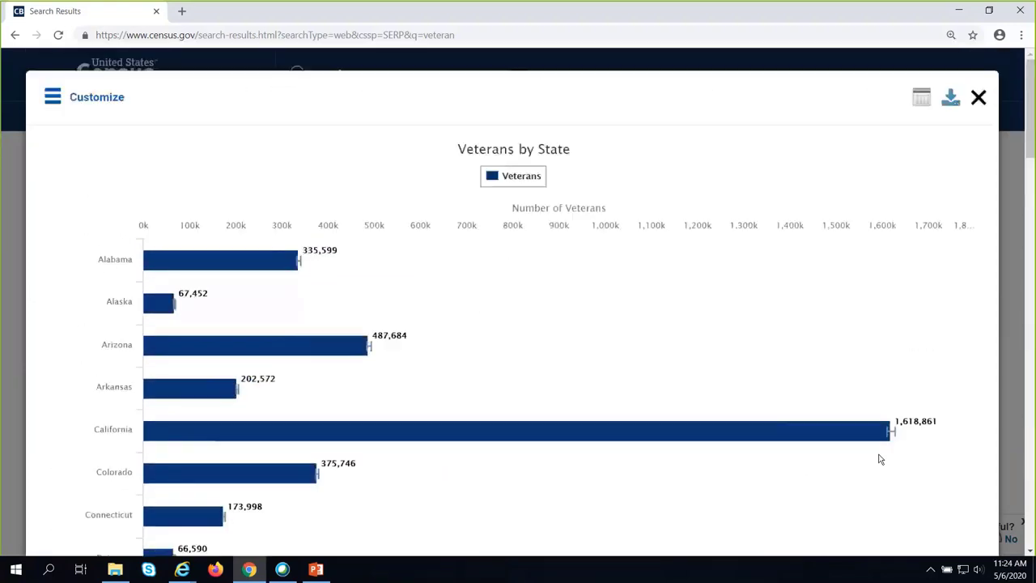
scroll(879, 459, down, 1)
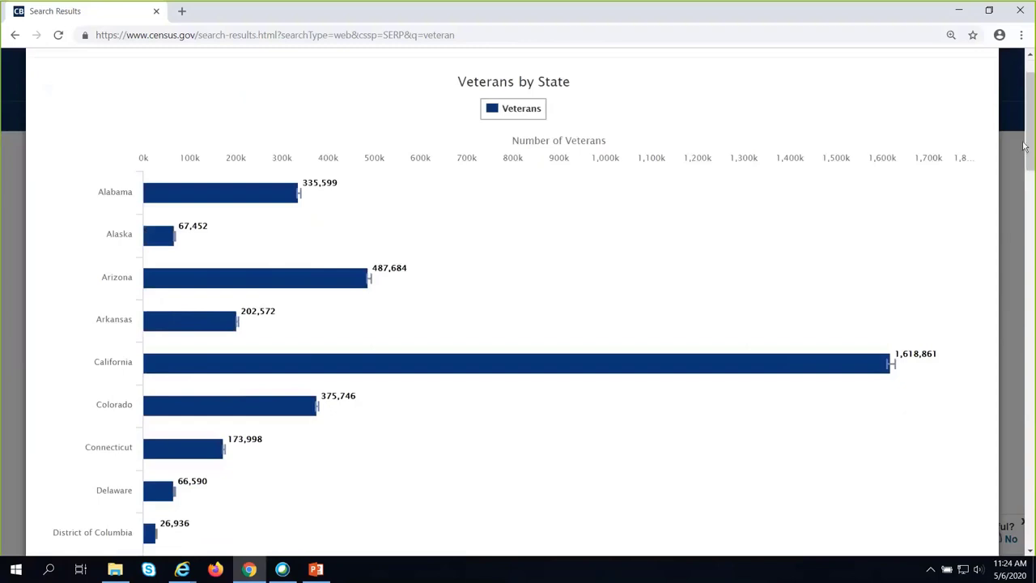
scroll(1025, 147, up, 1)
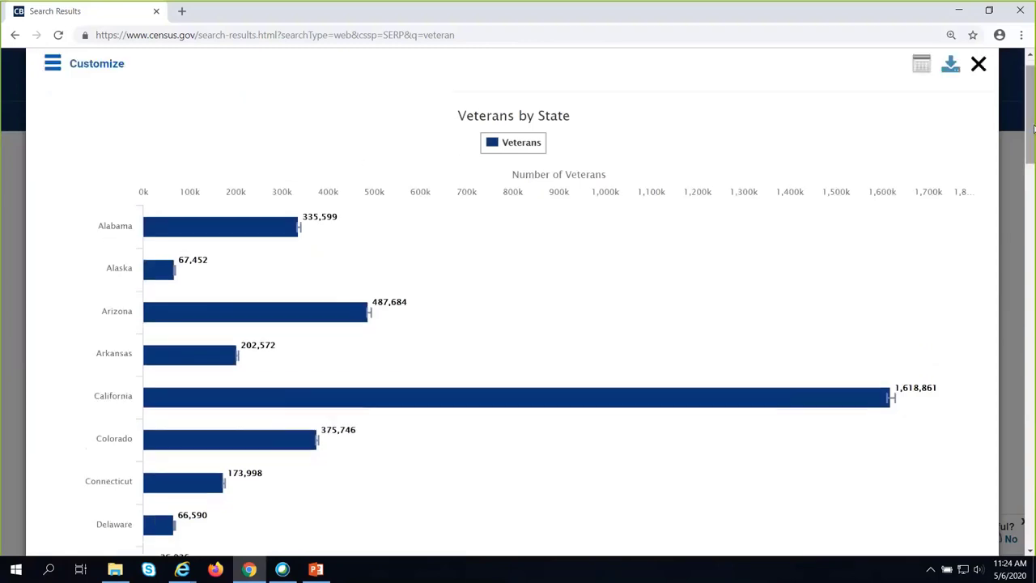
click(977, 65)
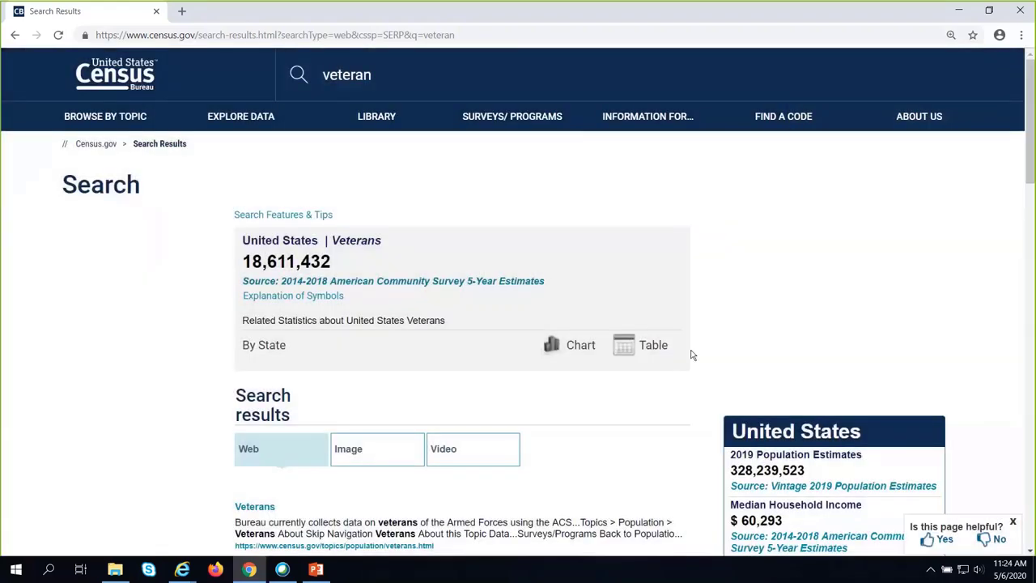
Step: View the table of United States veterans by state, examine its counts and margins of error, and close it
click(645, 346)
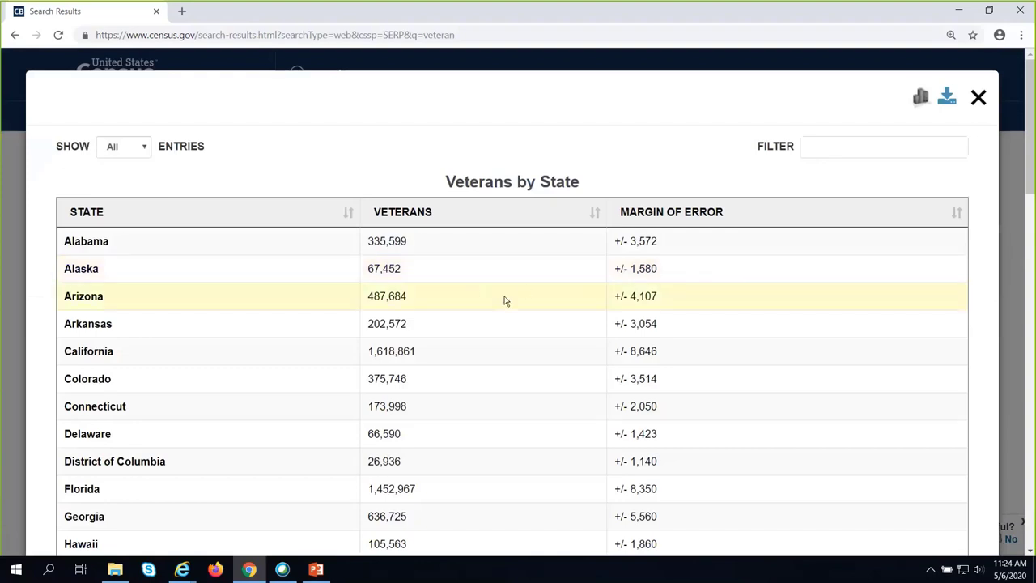
scroll(485, 305, down, 1)
scroll(485, 305, down, 2)
scroll(486, 305, down, 3)
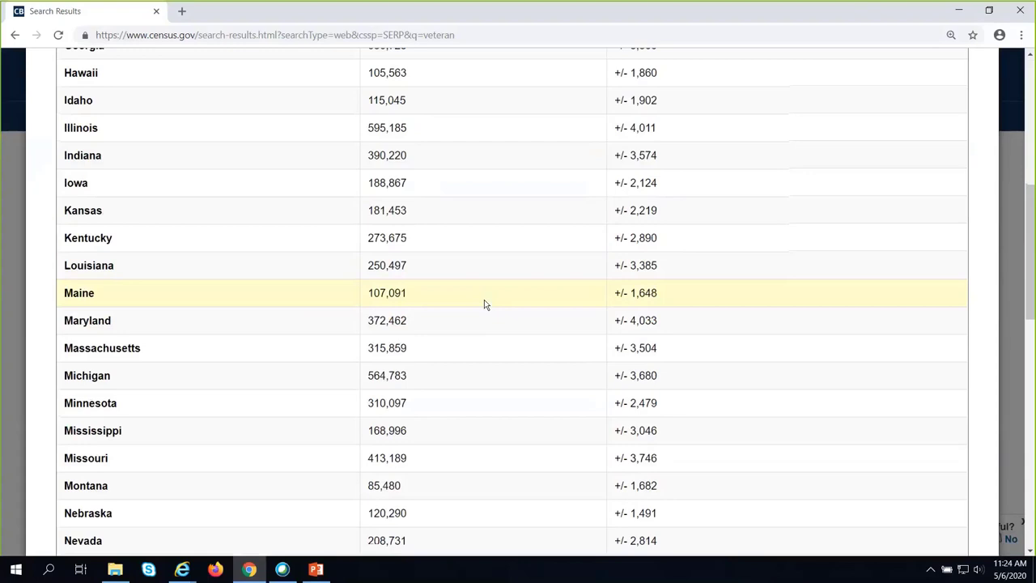
scroll(484, 299, up, 7)
drag(1033, 120, 1029, 120)
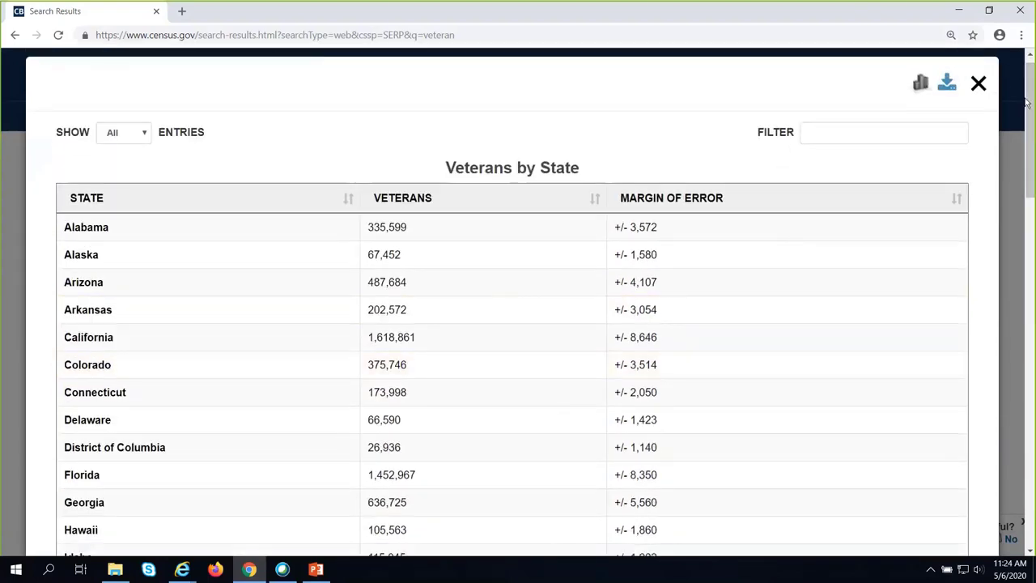
scroll(1025, 101, down, 1)
click(980, 68)
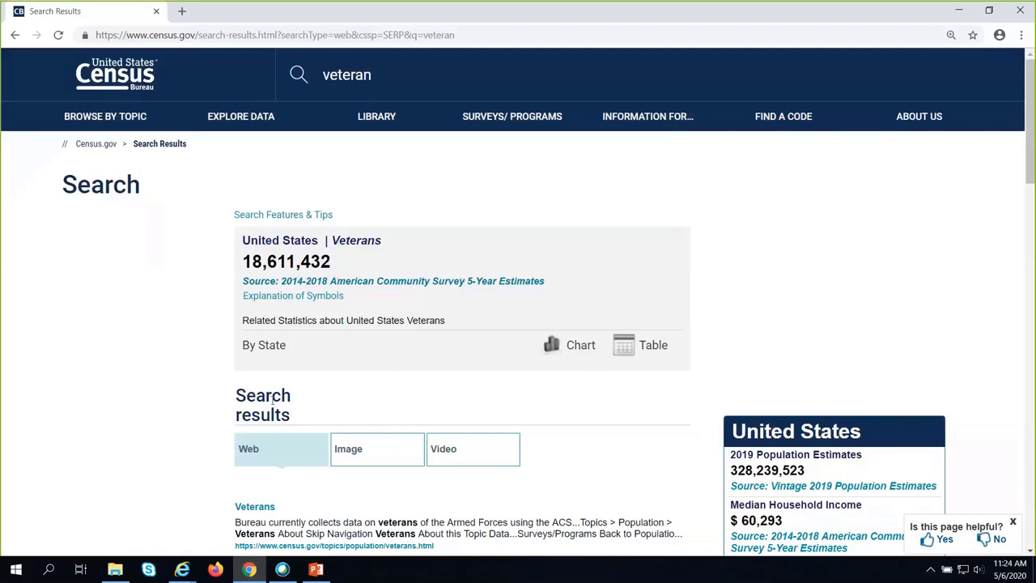
Step: Open the "Veterans" topic page from the web search results
scroll(202, 401, down, 3)
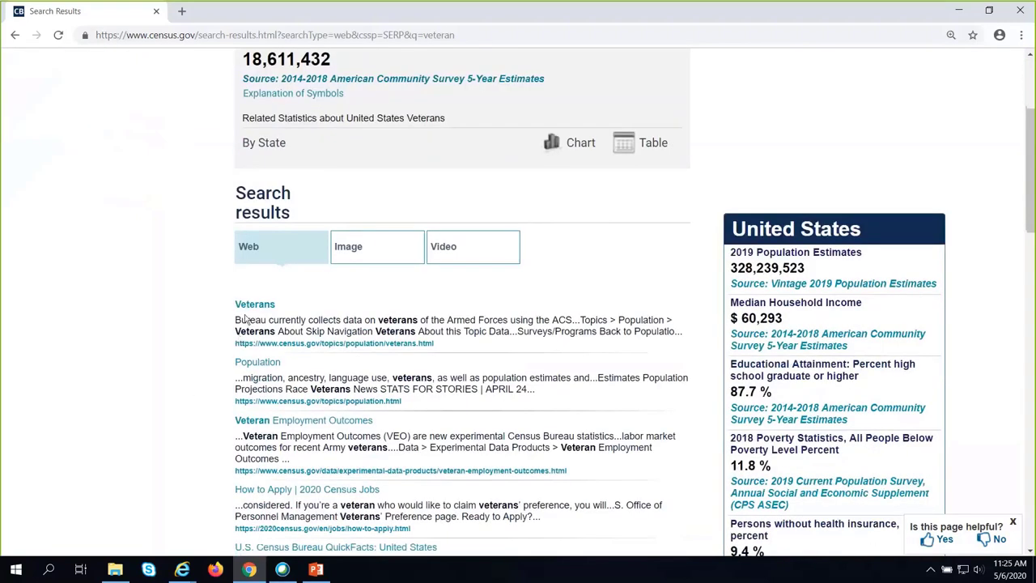
scroll(209, 342, down, 1)
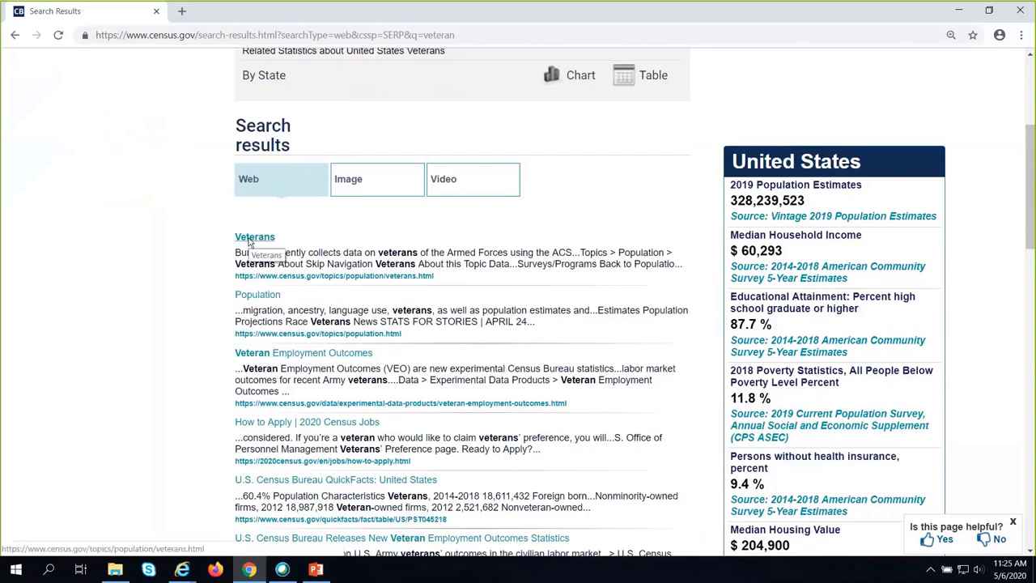
click(246, 242)
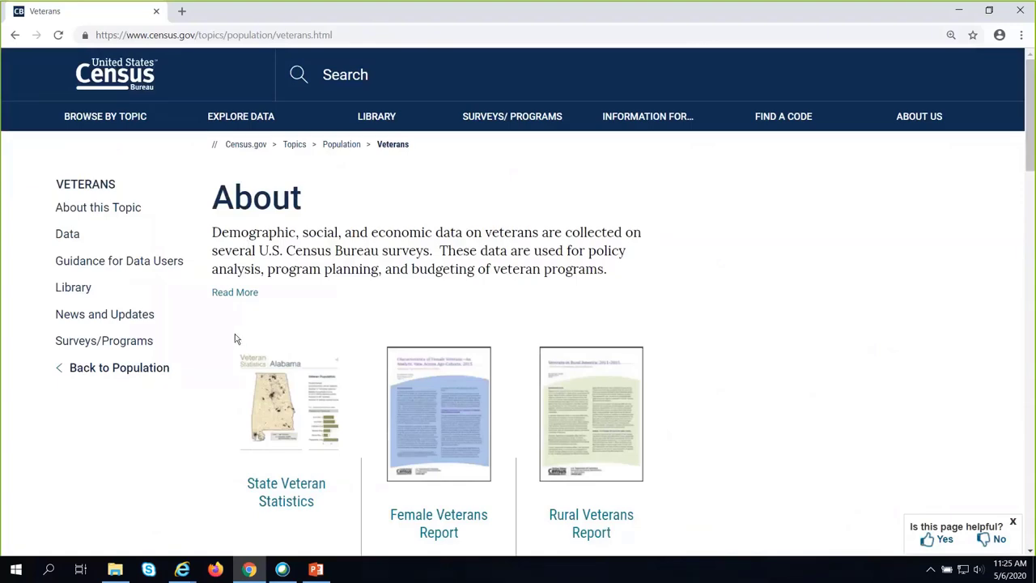
Step: Examine the Veterans topic page's featured reports, news, publications, visualizations and related content
scroll(235, 335, down, 2)
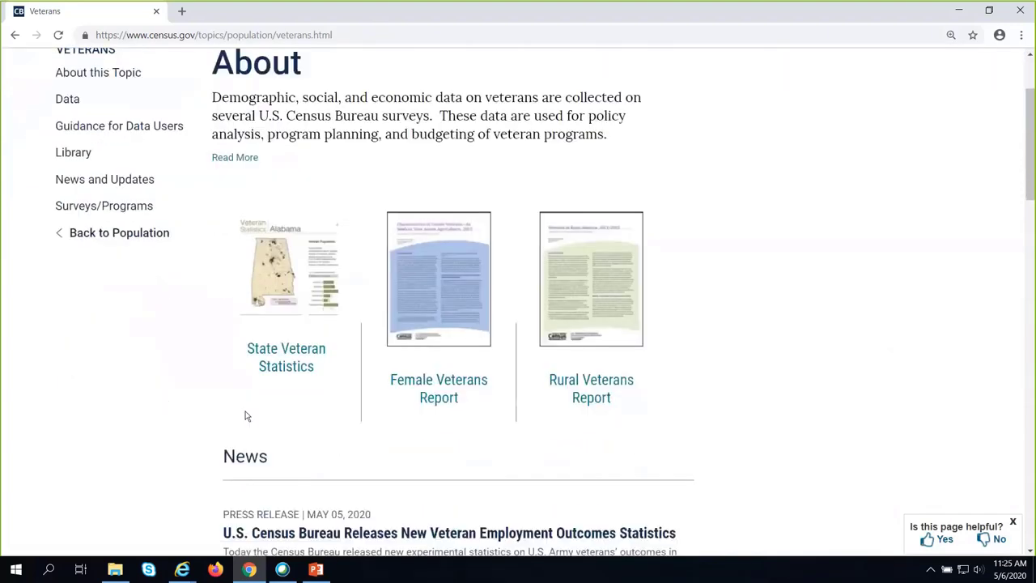
scroll(178, 408, down, 1)
scroll(178, 409, down, 2)
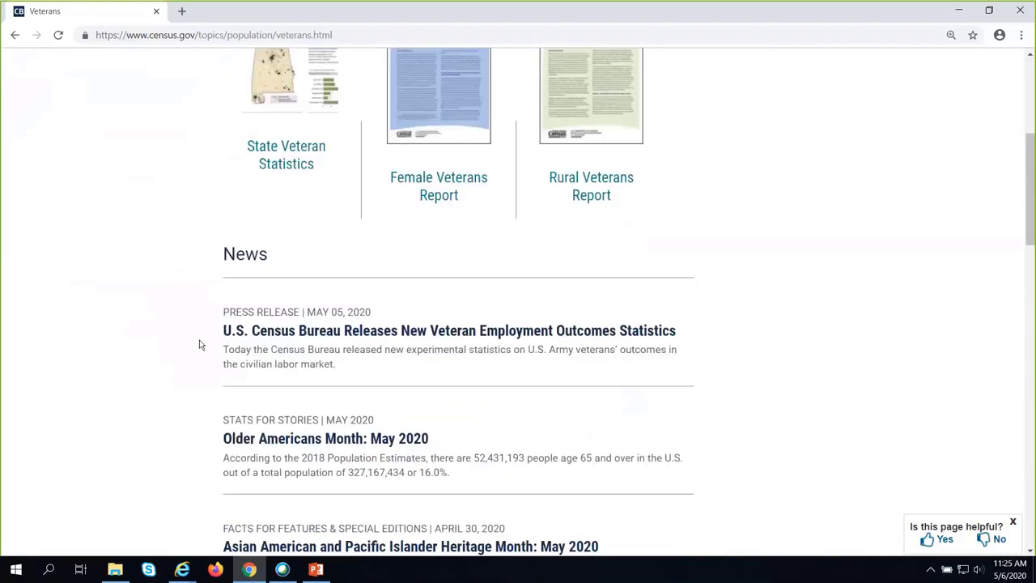
scroll(194, 360, down, 4)
scroll(189, 372, down, 1)
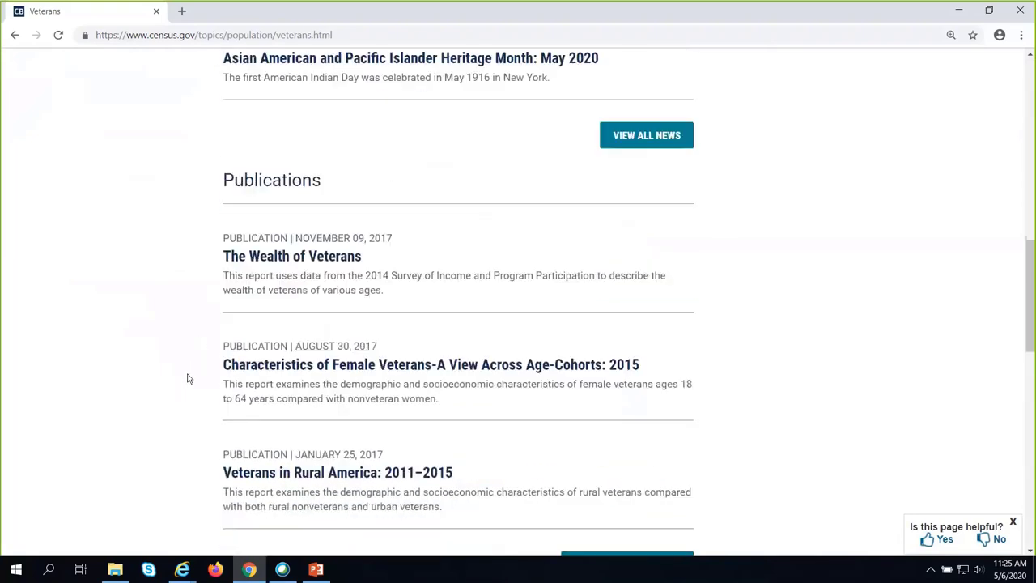
scroll(191, 382, down, 3)
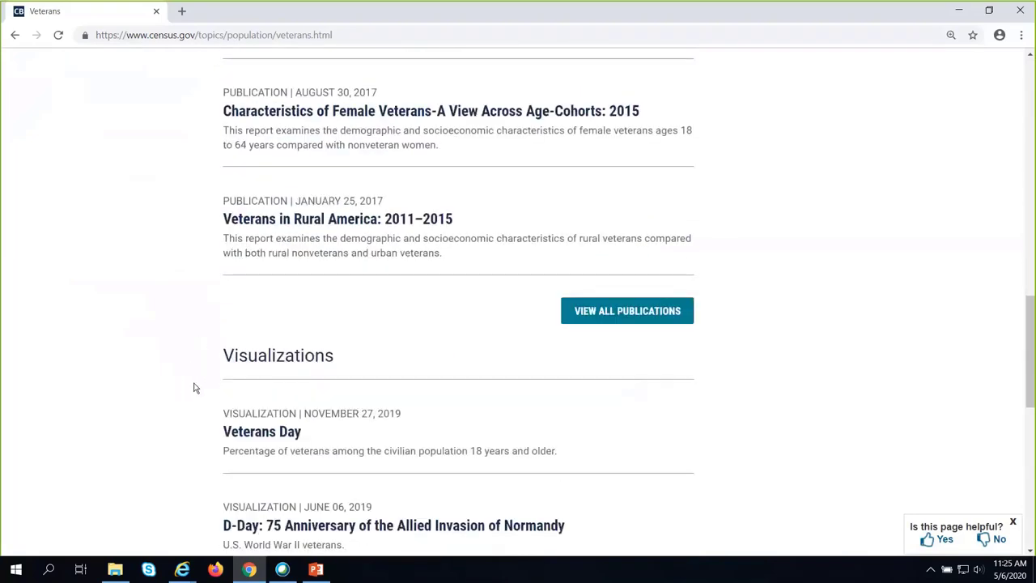
scroll(193, 387, down, 3)
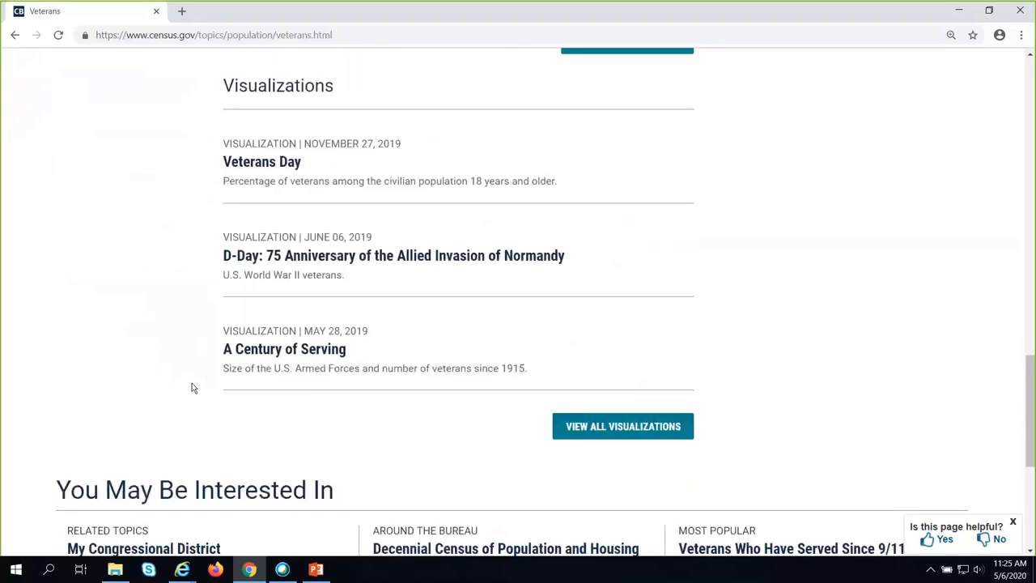
scroll(193, 388, down, 2)
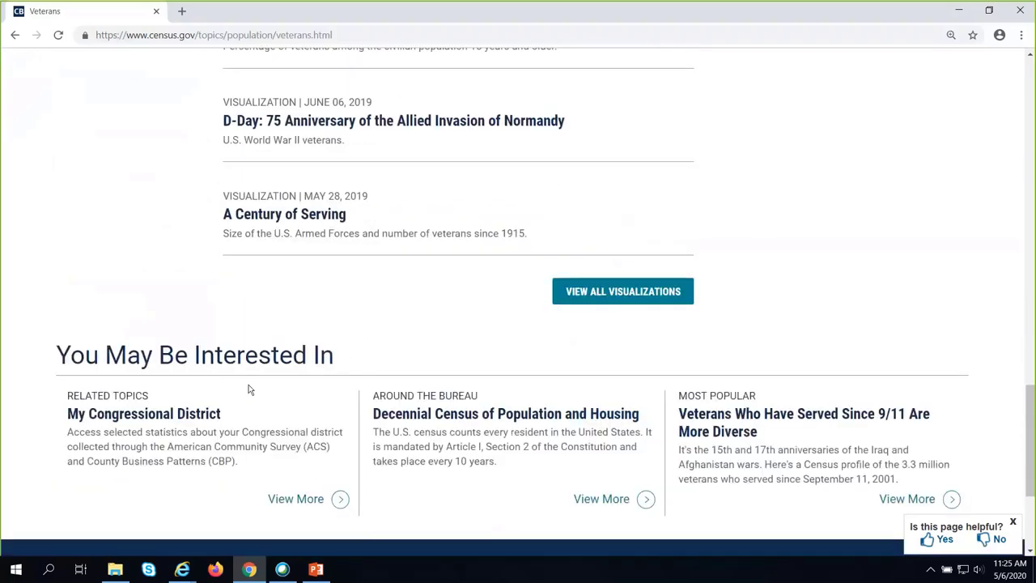
scroll(82, 268, up, 10)
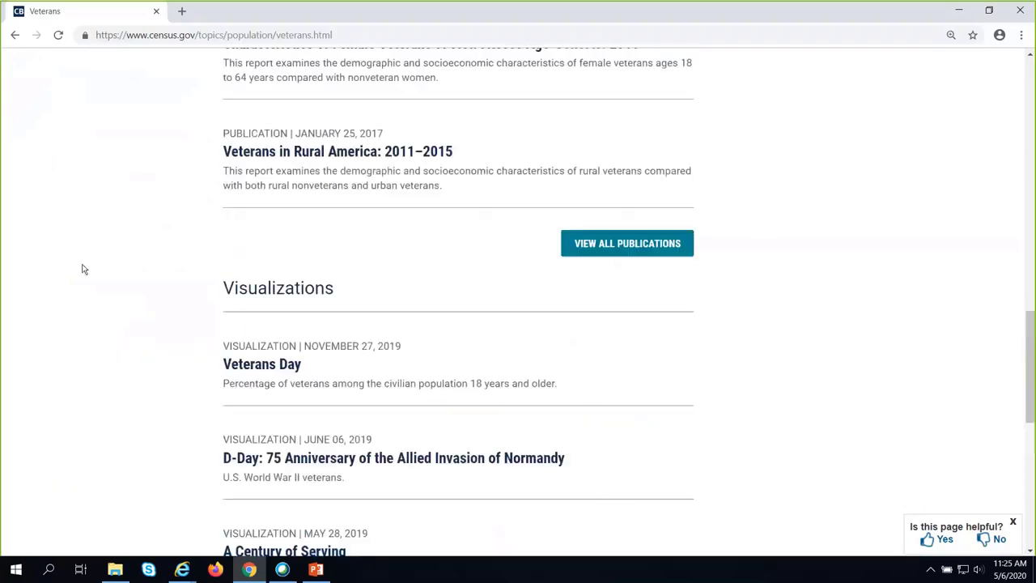
scroll(82, 269, up, 3)
scroll(81, 268, up, 1)
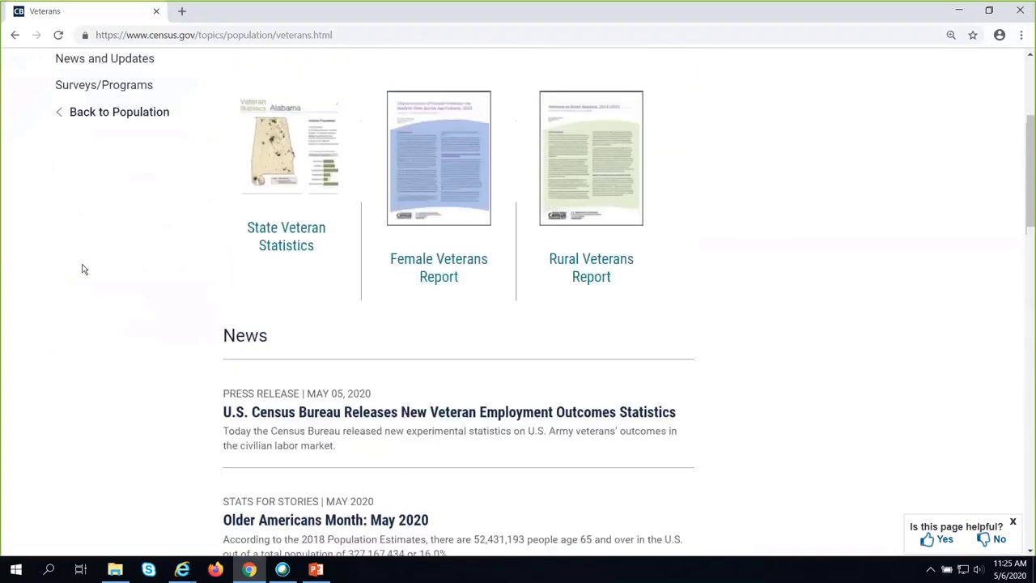
scroll(82, 268, up, 1)
scroll(81, 269, up, 1)
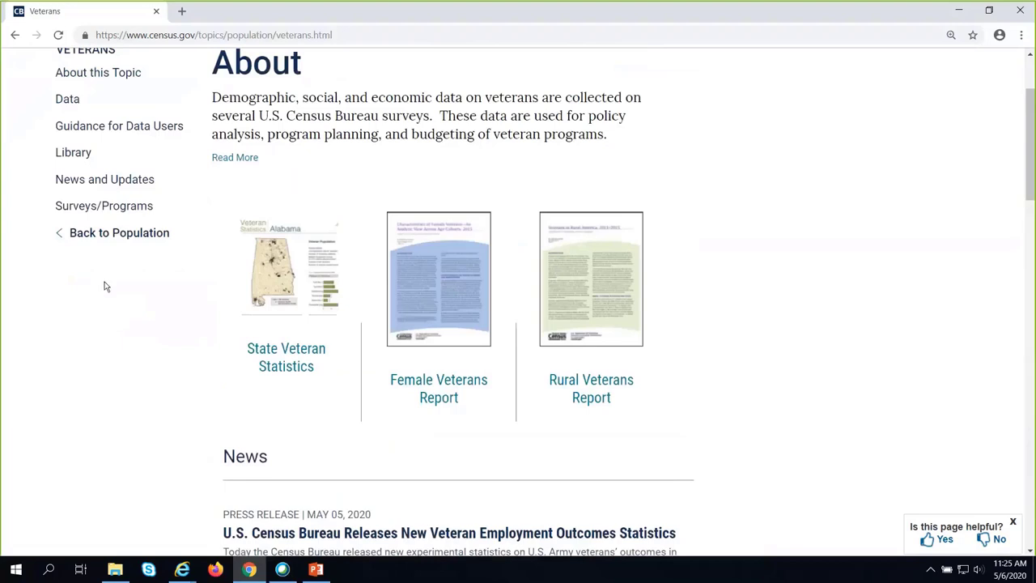
Step: From the State Veteran Statistics page, select Arizona, download its veteran statistics PDF and open the file
click(296, 354)
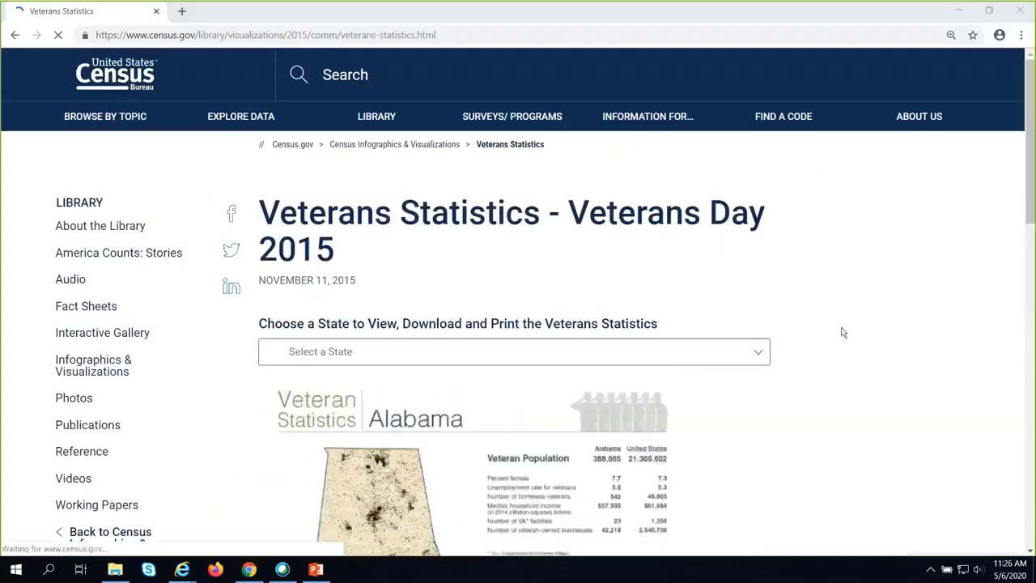
scroll(802, 380, down, 2)
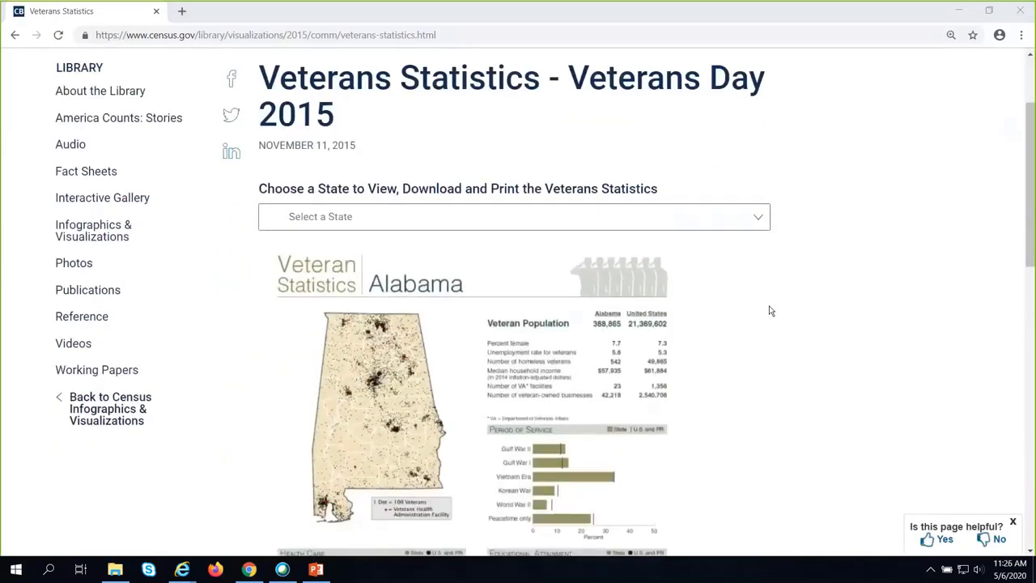
click(759, 224)
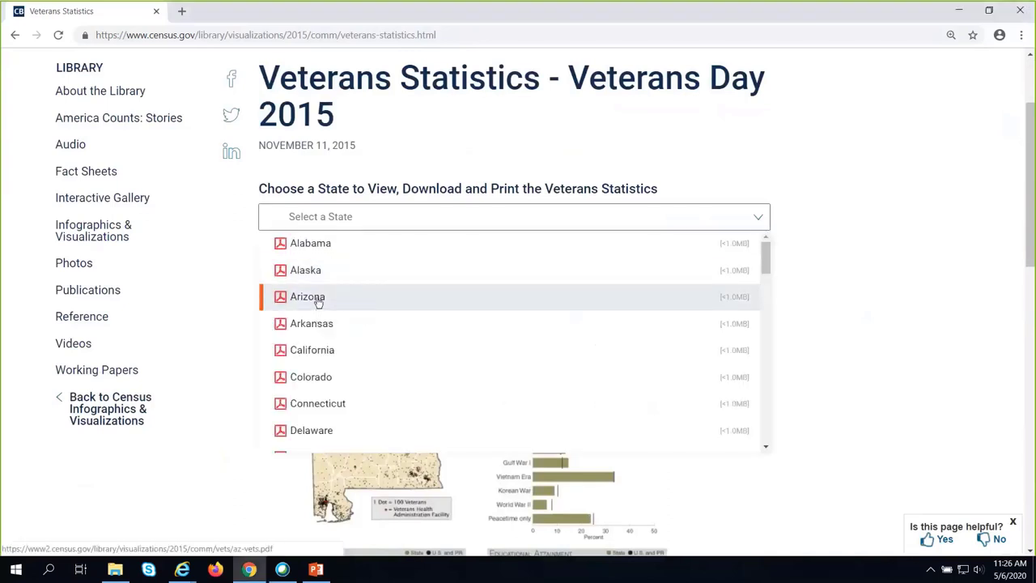
click(319, 301)
click(660, 252)
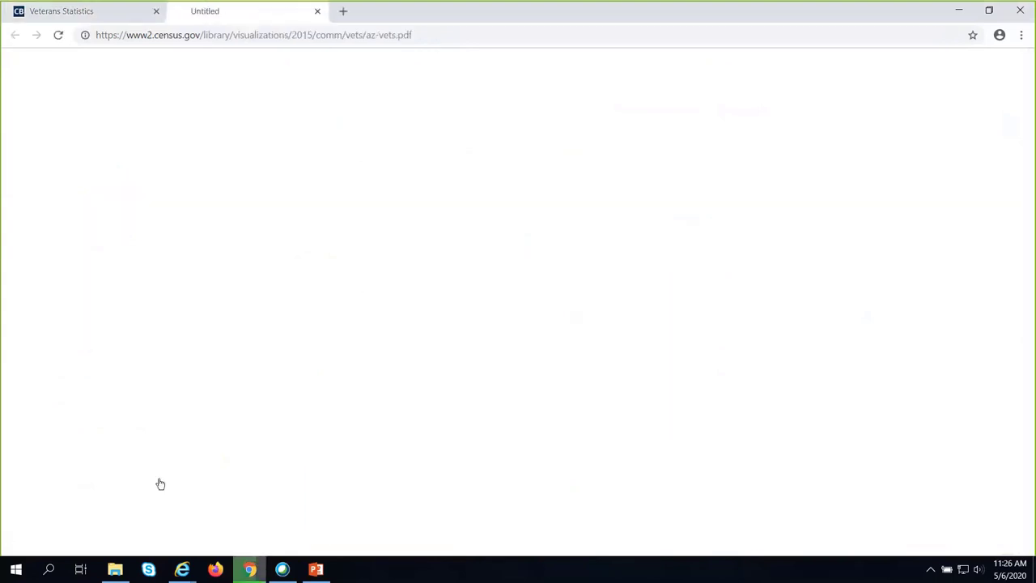
click(55, 549)
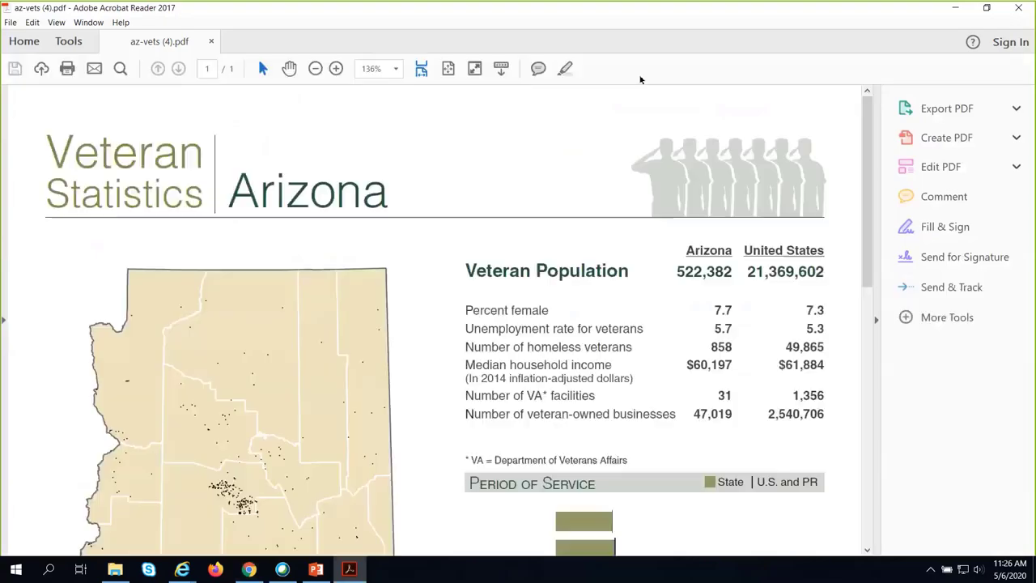
Step: Display the Arizona PDF in read mode and examine its veteran map, population figures, and service, health, education, age and income charts
click(474, 68)
scroll(503, 219, down, 3)
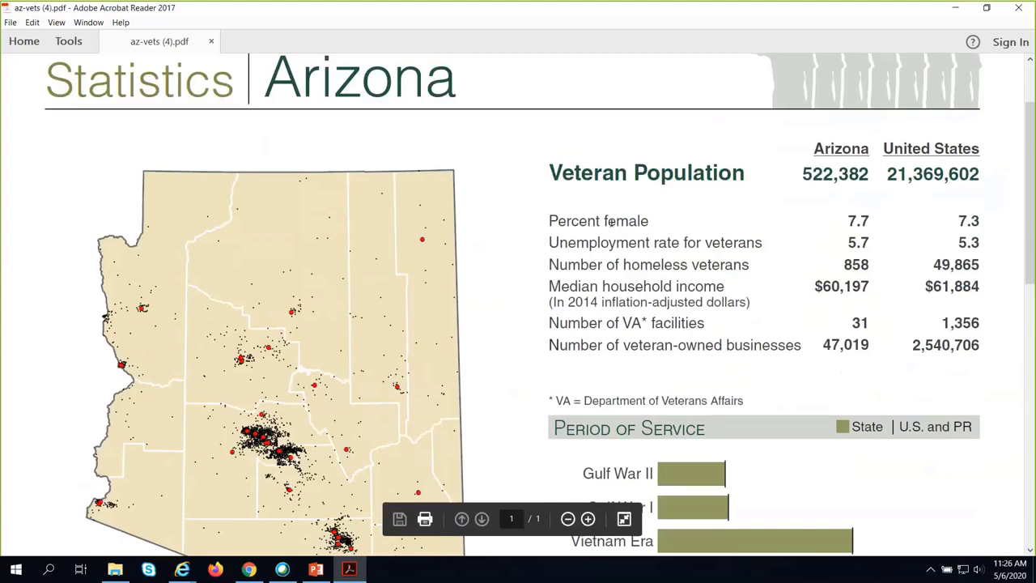
scroll(502, 299, down, 3)
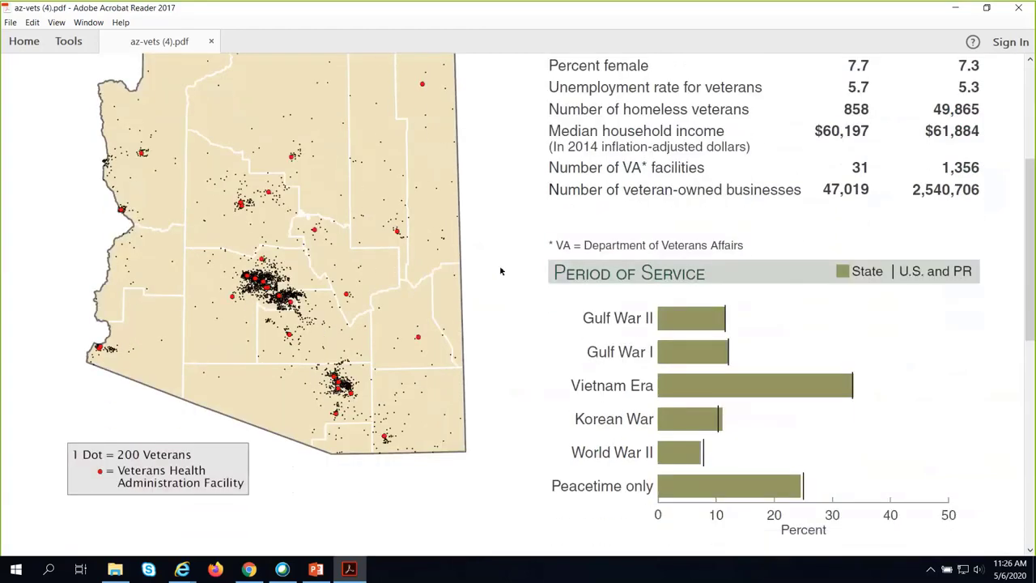
scroll(501, 271, down, 1)
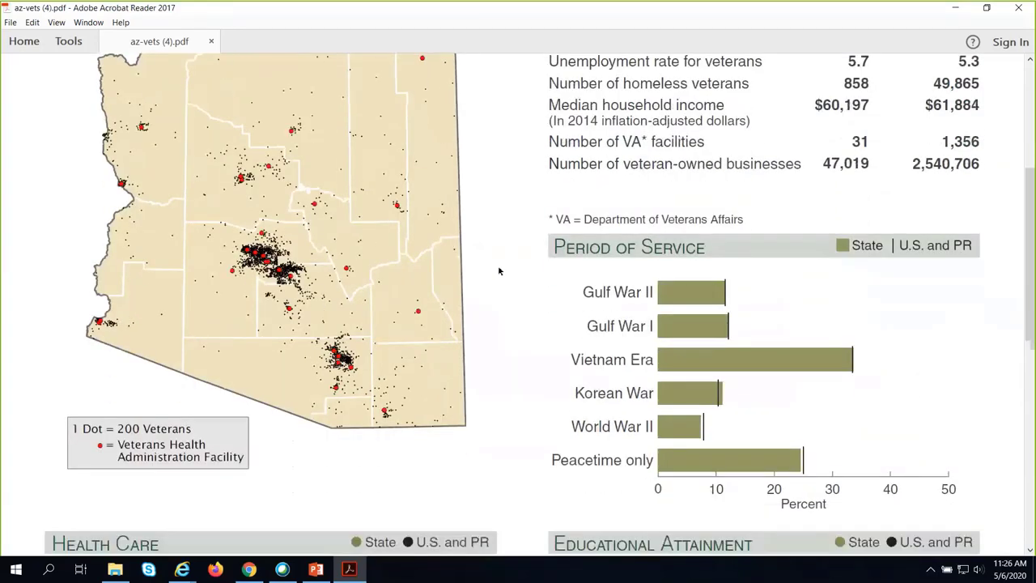
scroll(500, 272, down, 1)
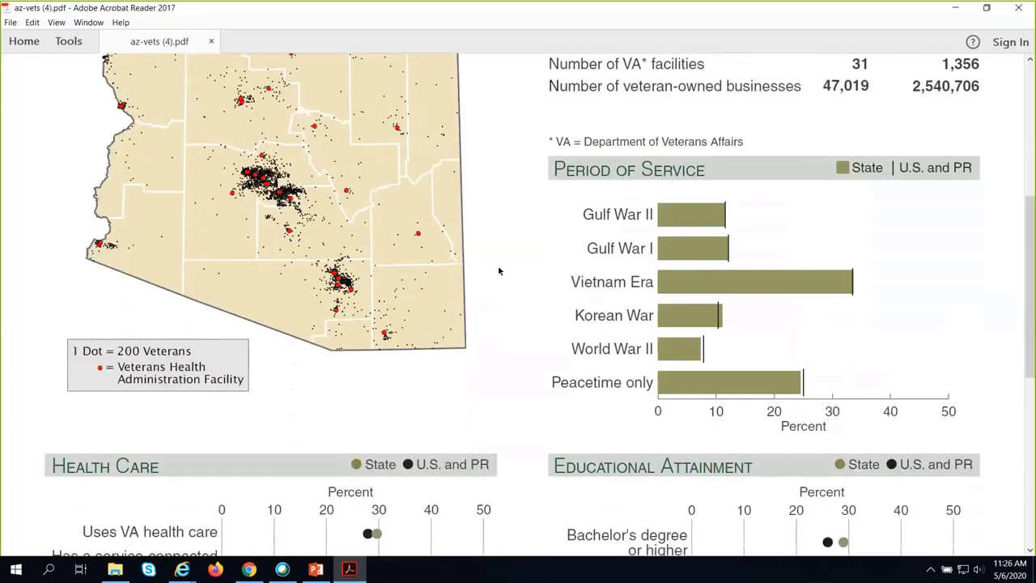
scroll(500, 271, down, 1)
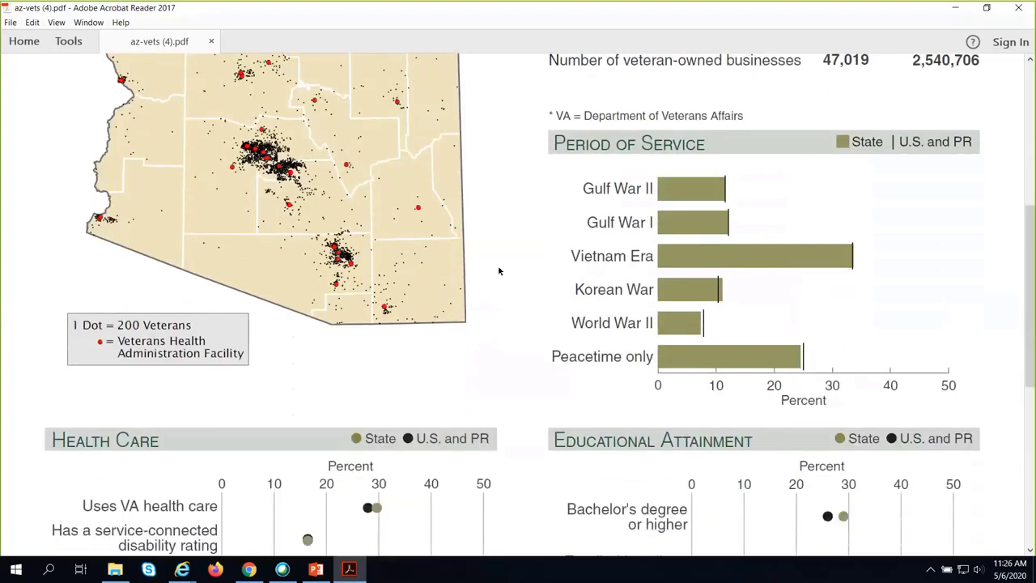
scroll(499, 272, down, 1)
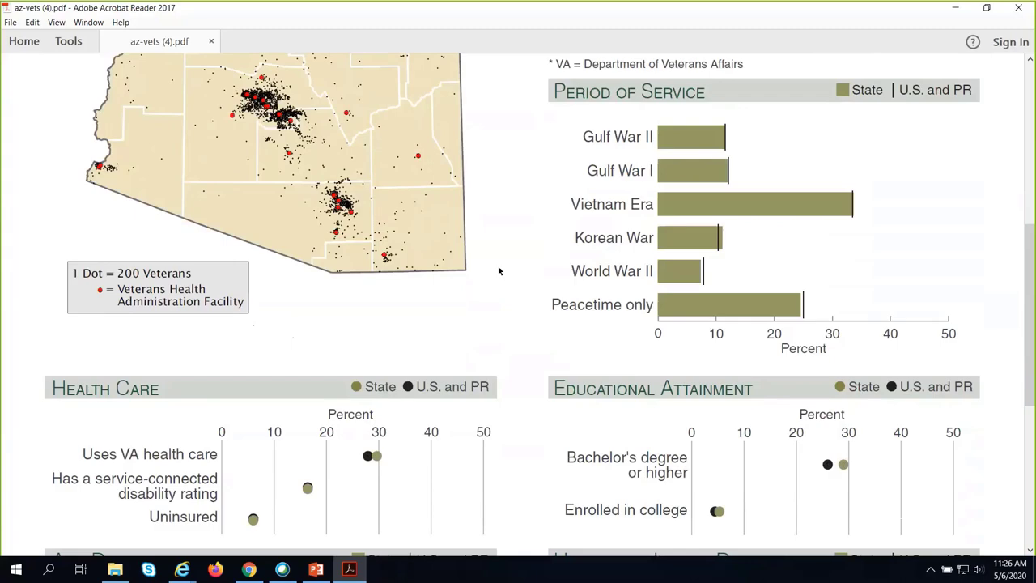
scroll(499, 271, up, 1)
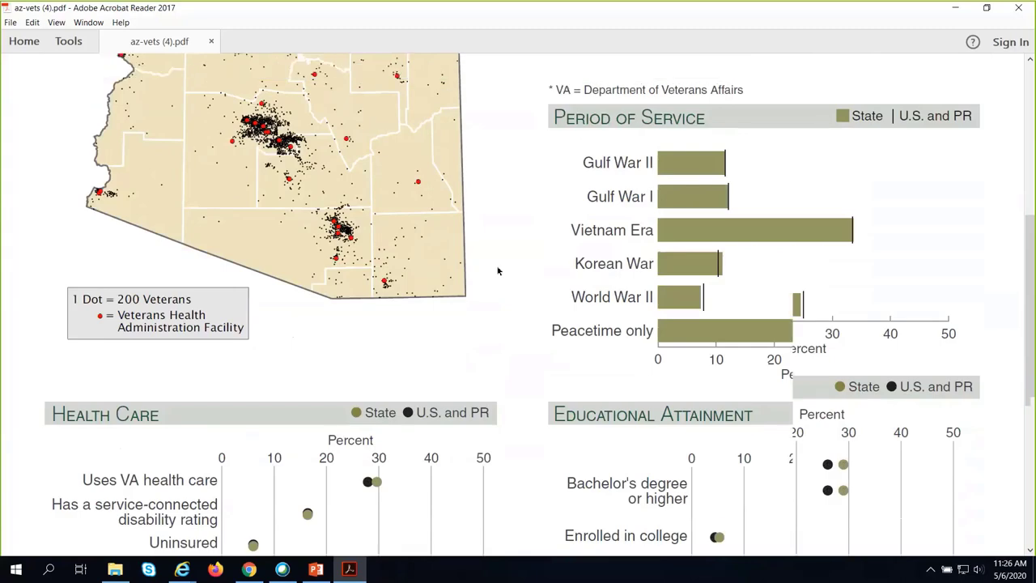
scroll(498, 271, up, 8)
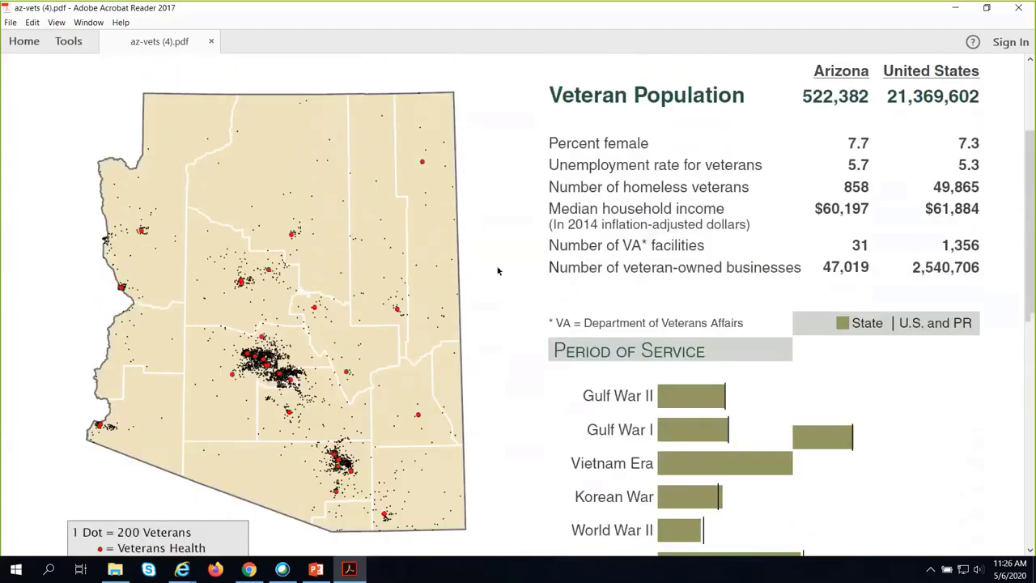
scroll(497, 271, down, 2)
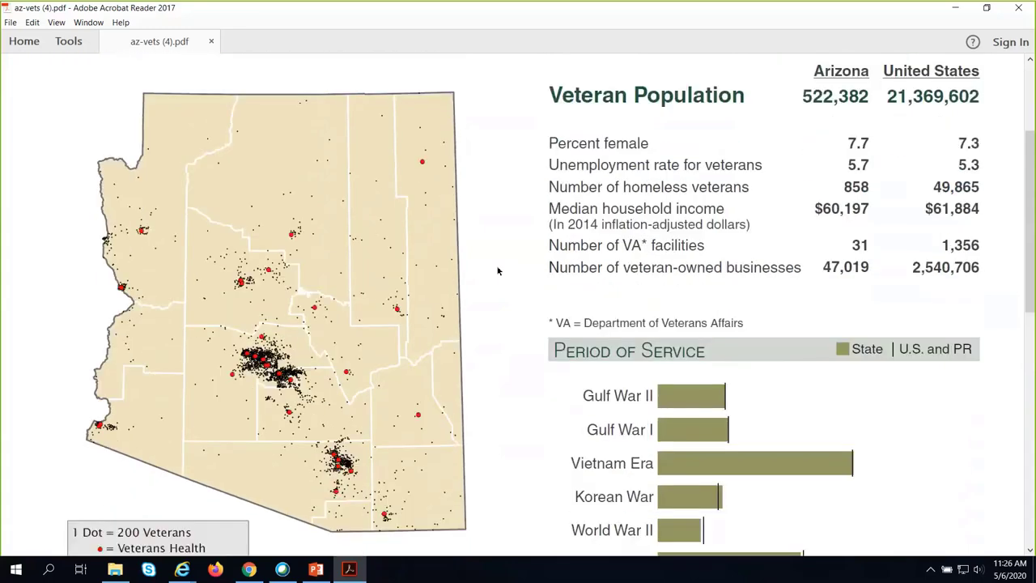
scroll(497, 271, down, 7)
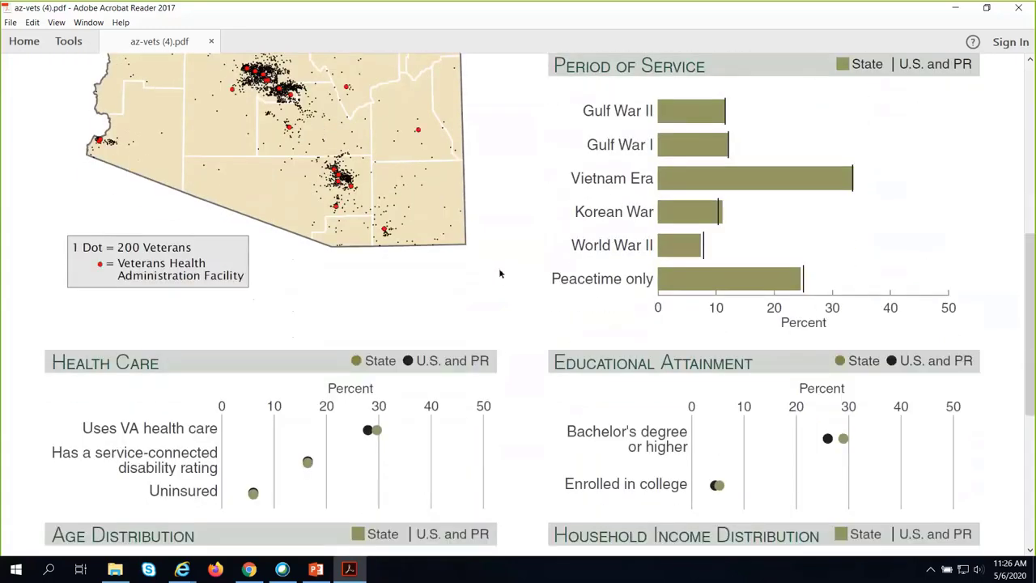
scroll(500, 274, down, 3)
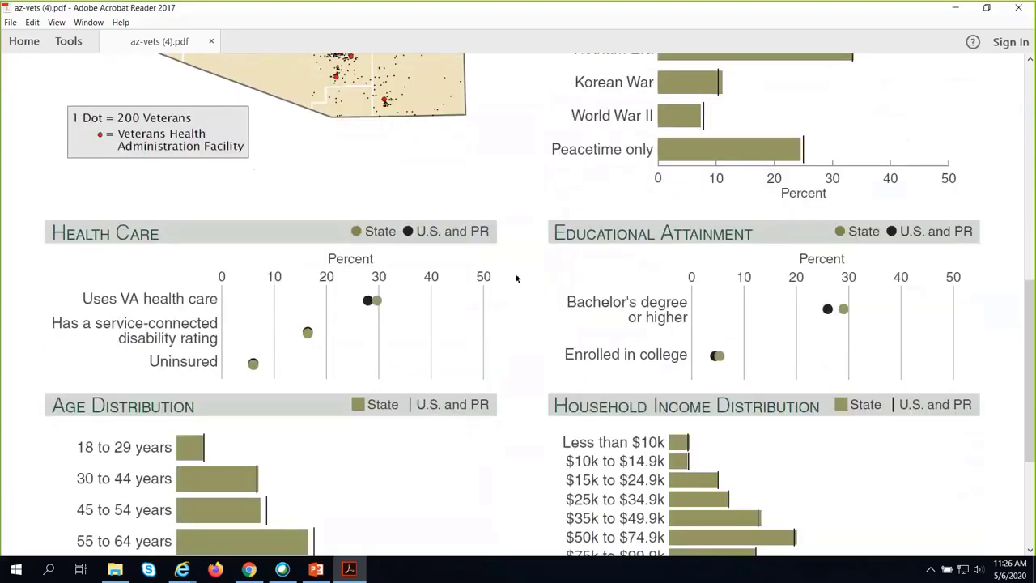
scroll(516, 279, down, 3)
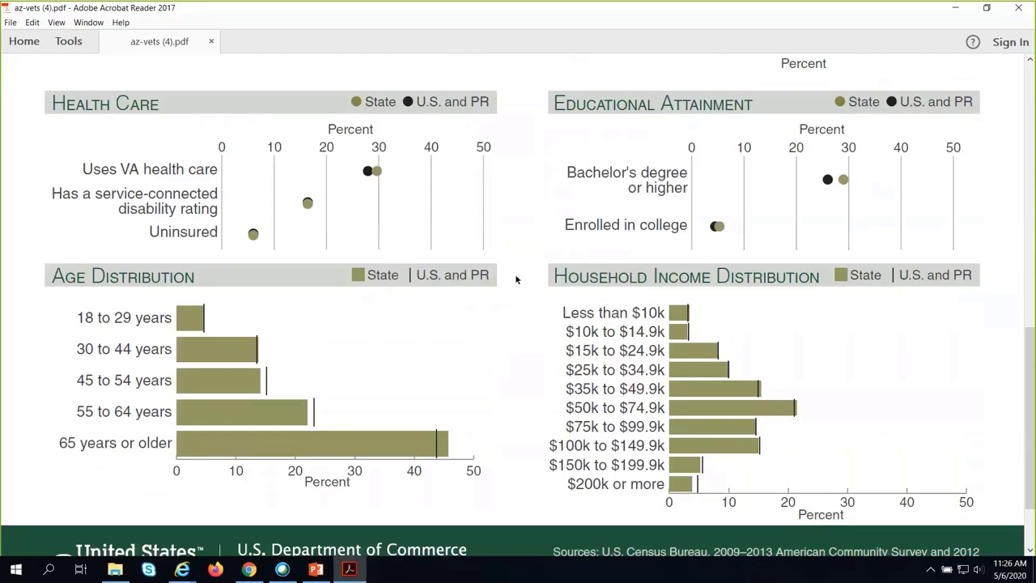
Step: Review the Arizona map, veteran population figures and period-of-service chart again, and close the PDF
scroll(517, 280, up, 4)
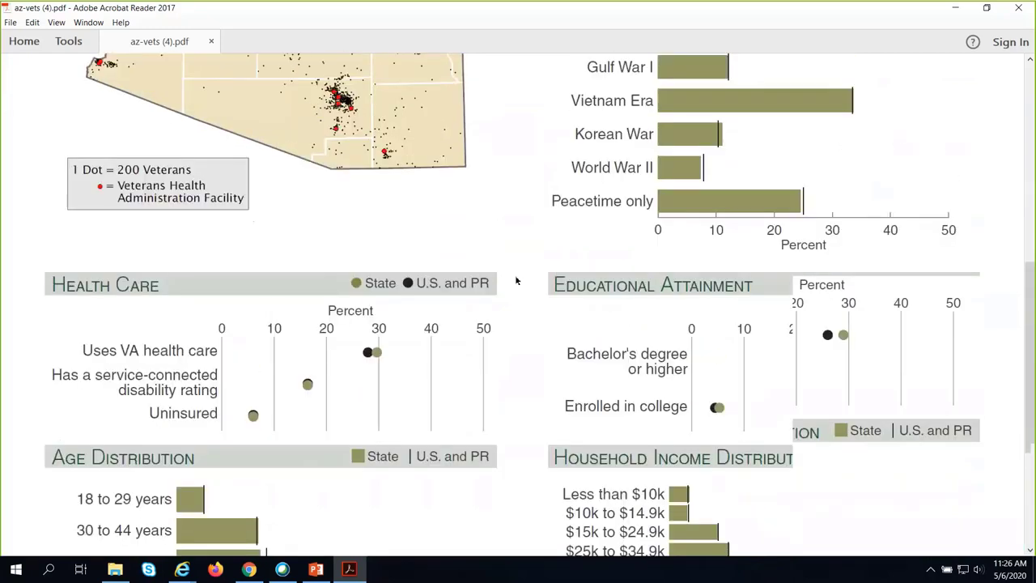
scroll(516, 280, up, 5)
scroll(516, 280, up, 2)
scroll(516, 280, up, 1)
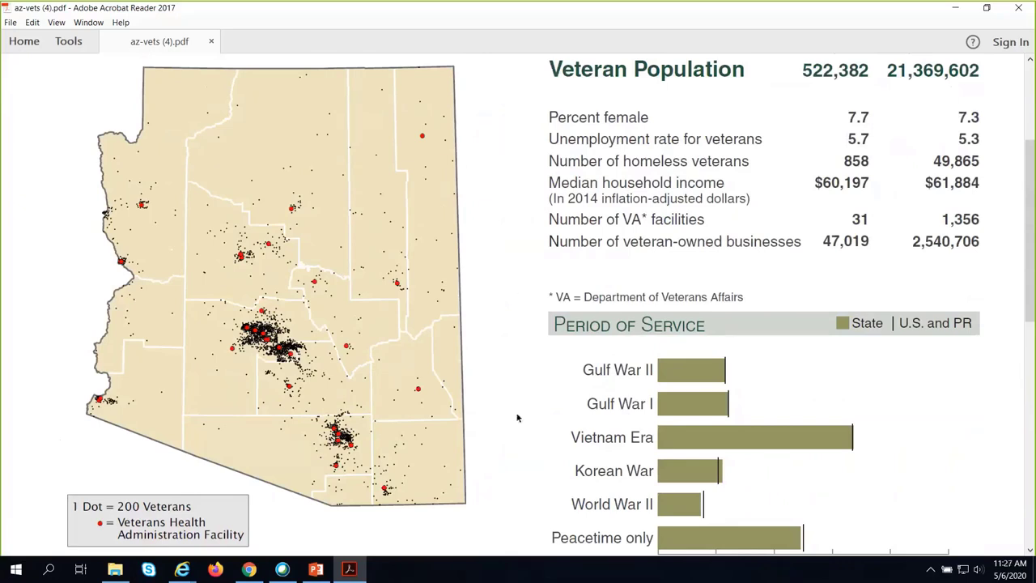
scroll(117, 463, down, 1)
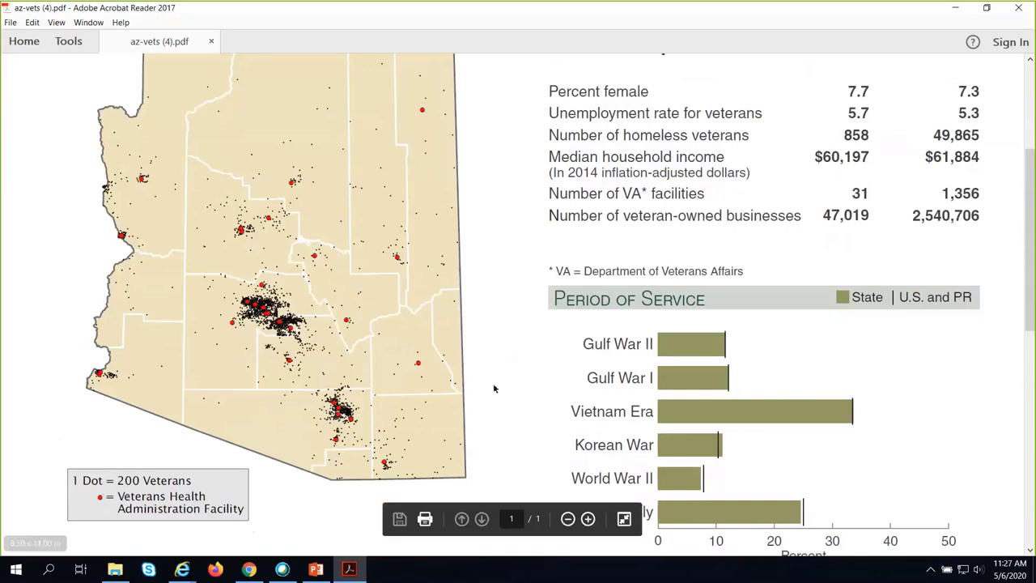
scroll(494, 388, up, 1)
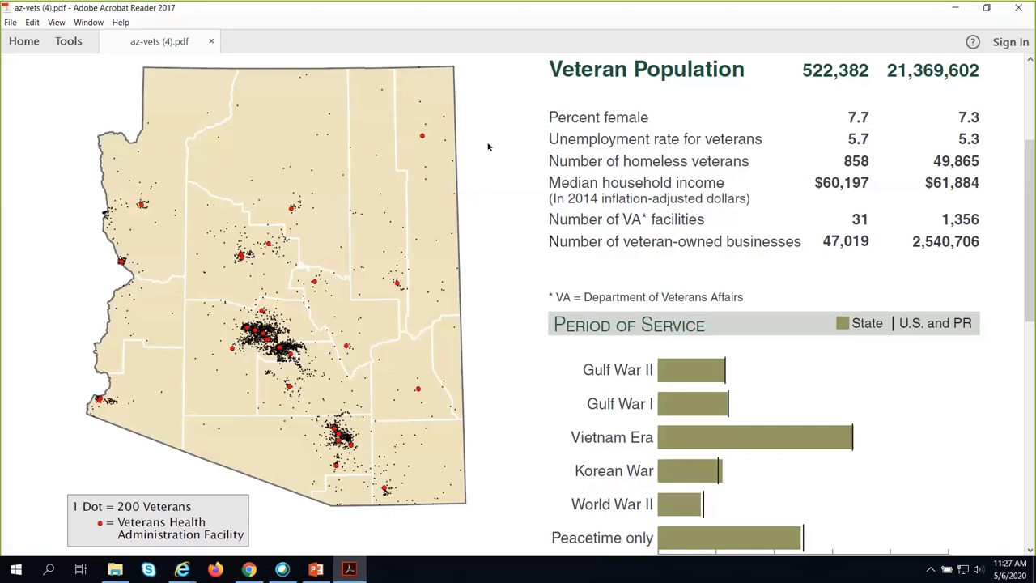
click(1019, 6)
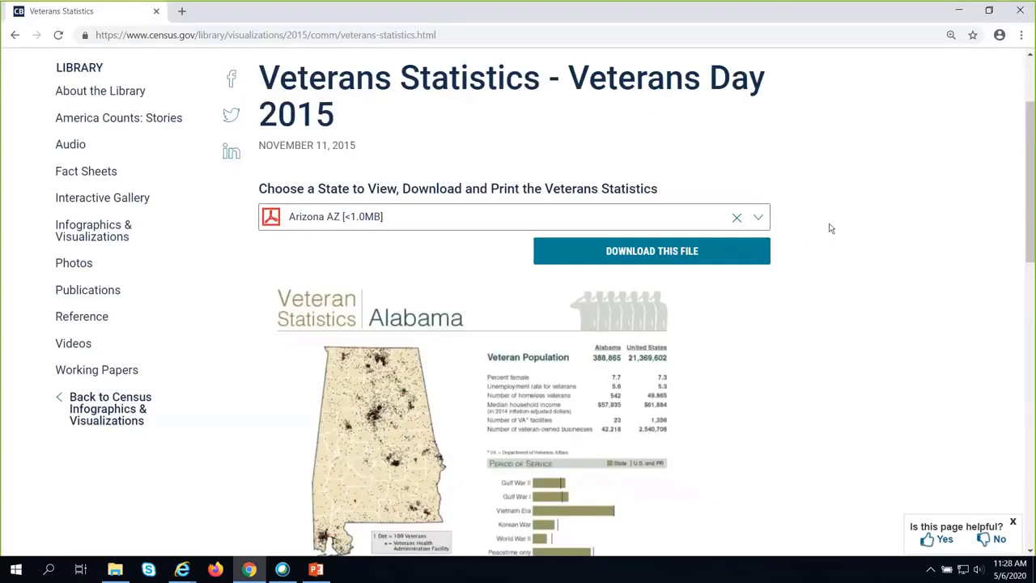
Step: Return to the Census.gov home page, look over its category listings and open the Explore Data main page
scroll(830, 229, up, 2)
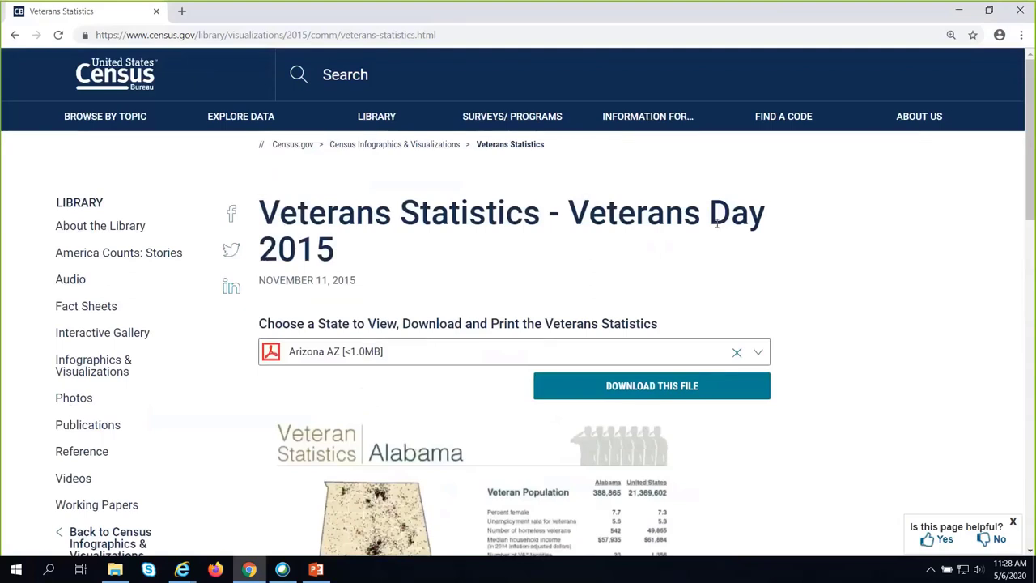
click(115, 77)
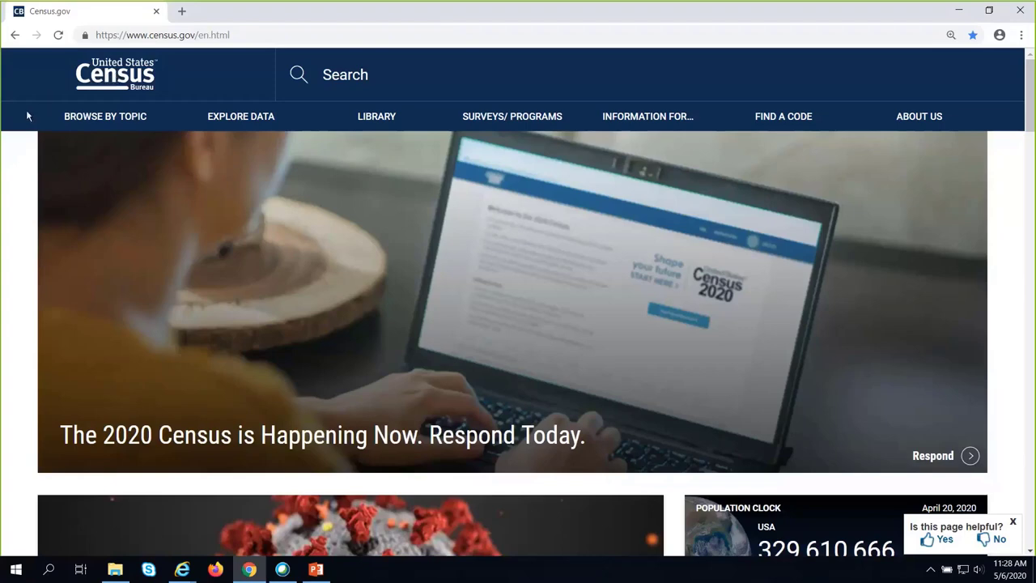
mouse_move(78, 120)
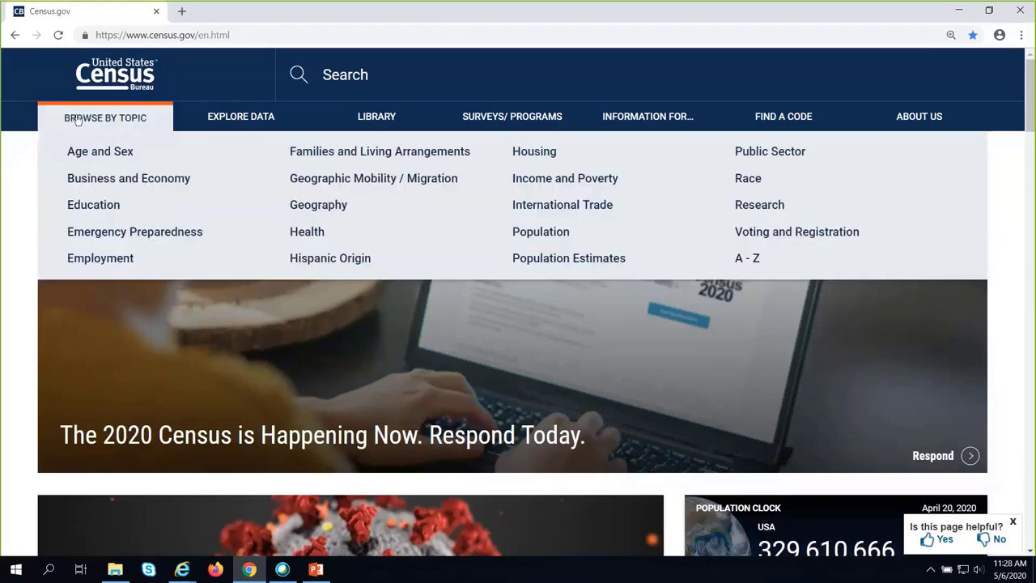
mouse_move(204, 122)
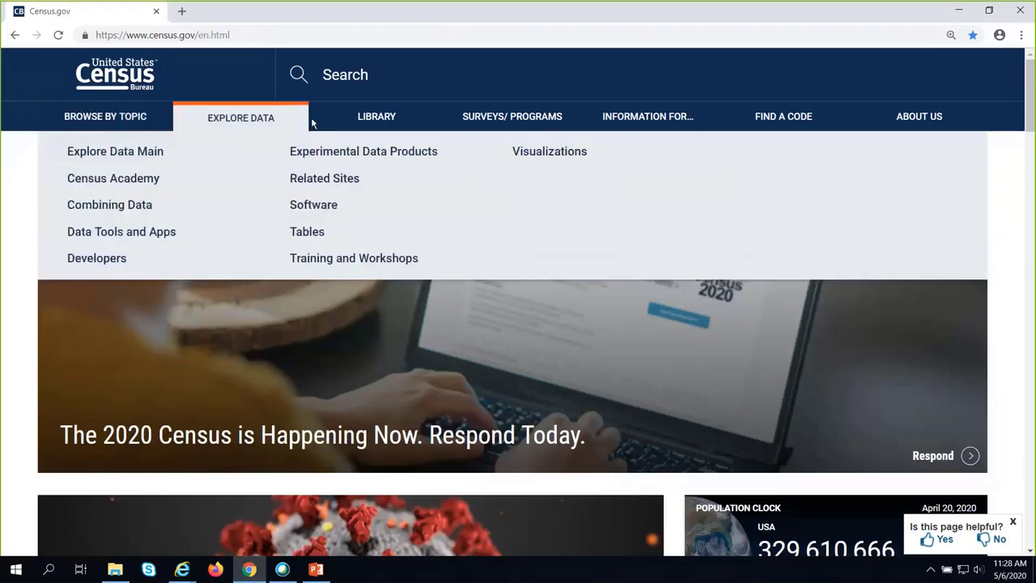
mouse_move(477, 122)
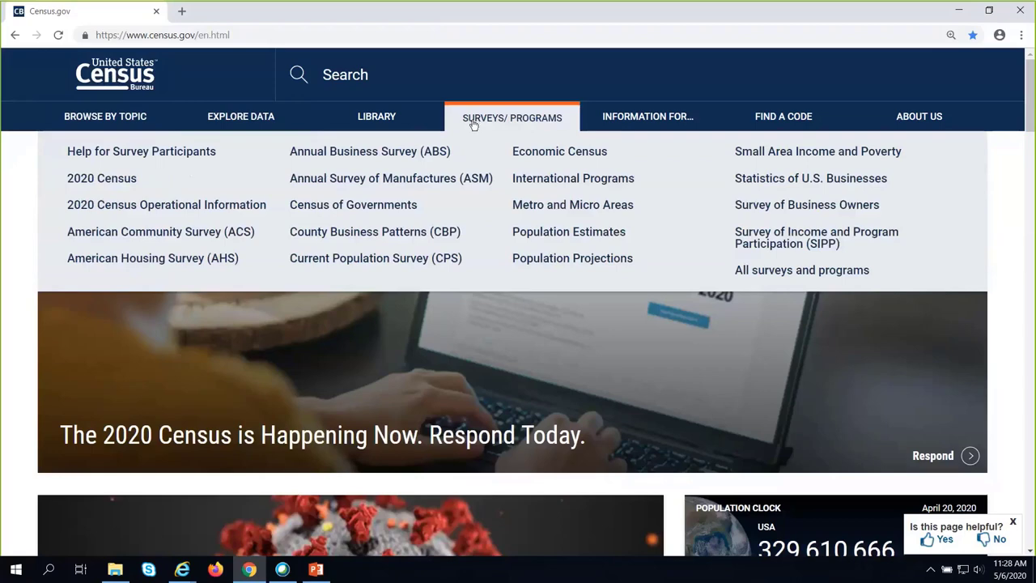
mouse_move(234, 127)
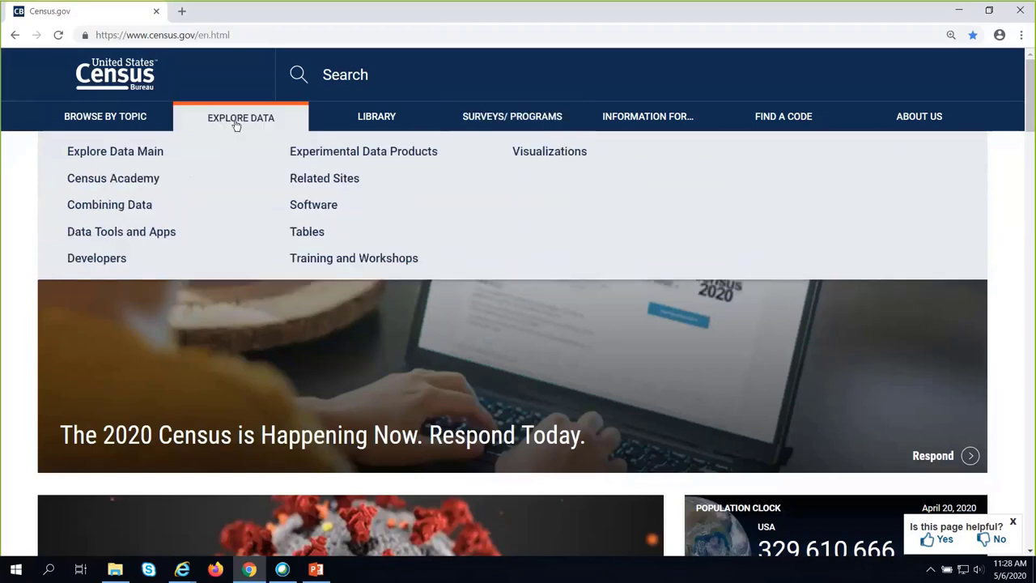
click(120, 154)
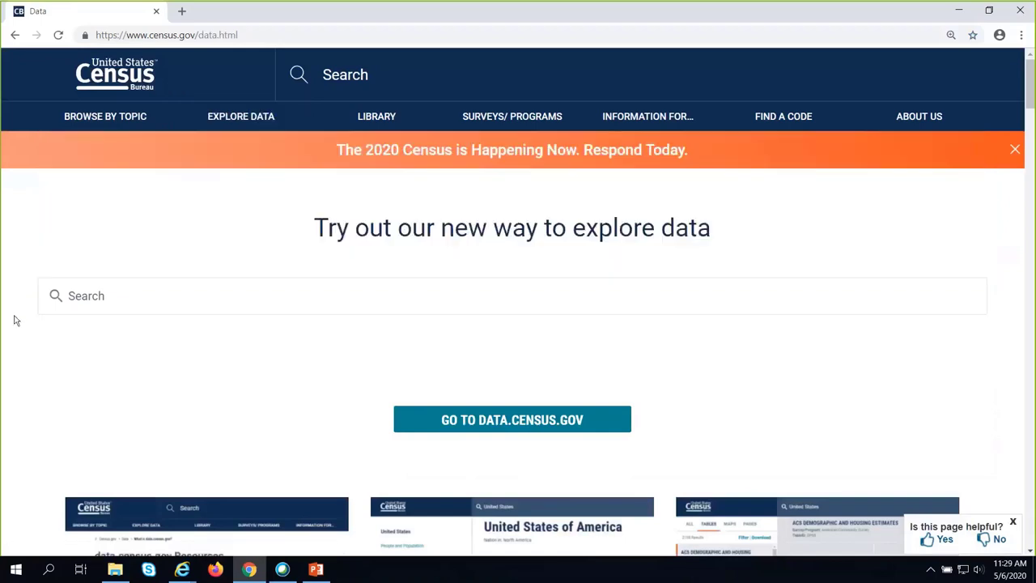
Step: Examine the Explore Data page's data.census.gov resources, Data Tools and Popular Visualizations sections
scroll(14, 321, down, 2)
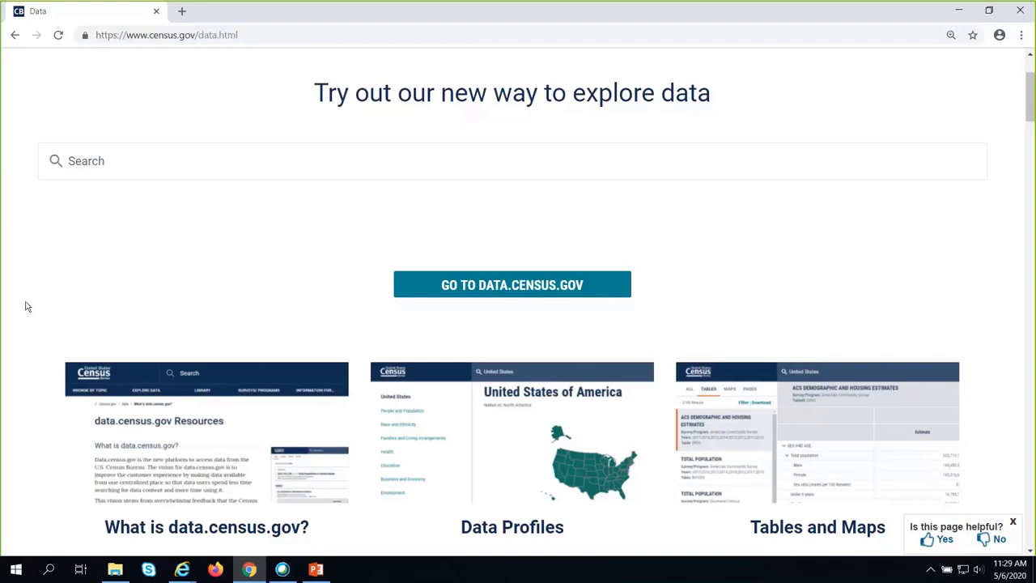
scroll(25, 306, down, 2)
scroll(25, 306, down, 3)
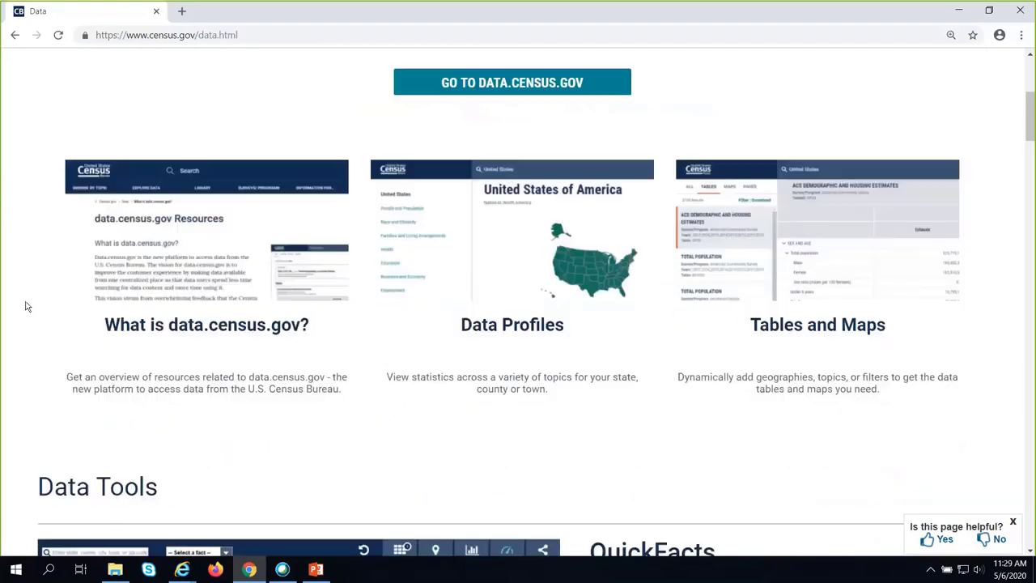
scroll(25, 306, down, 3)
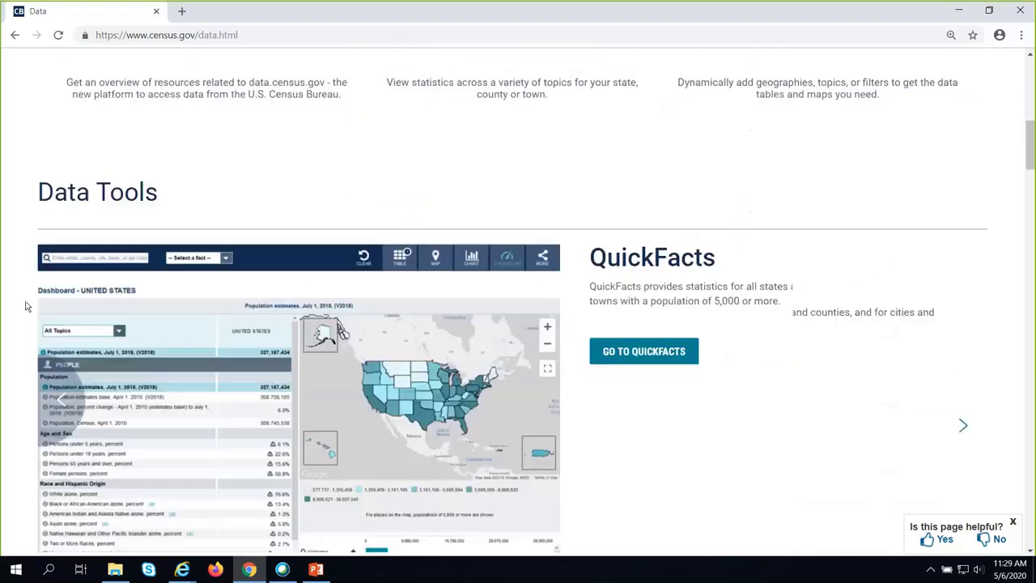
scroll(25, 306, down, 1)
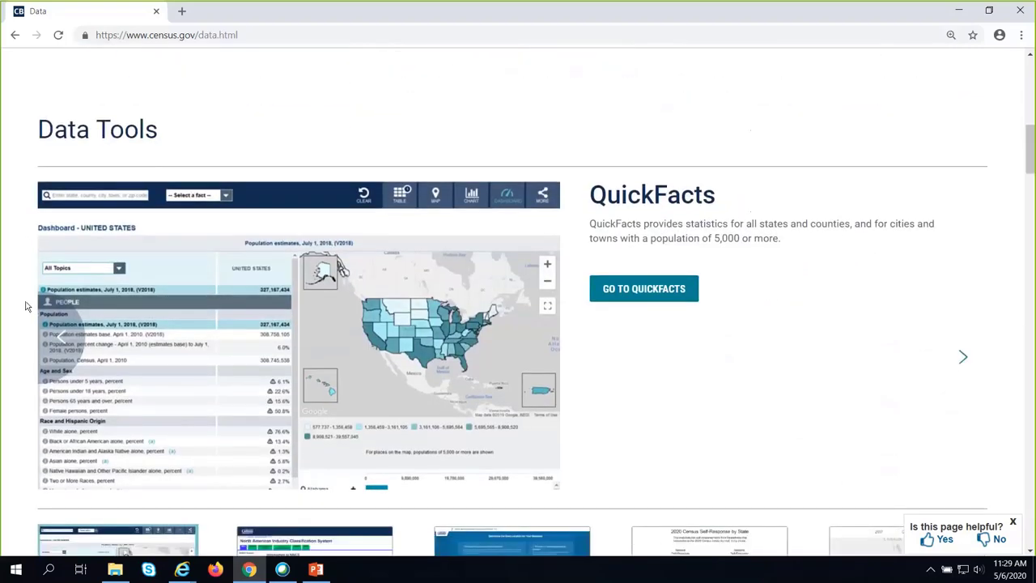
scroll(25, 306, down, 1)
scroll(25, 306, down, 3)
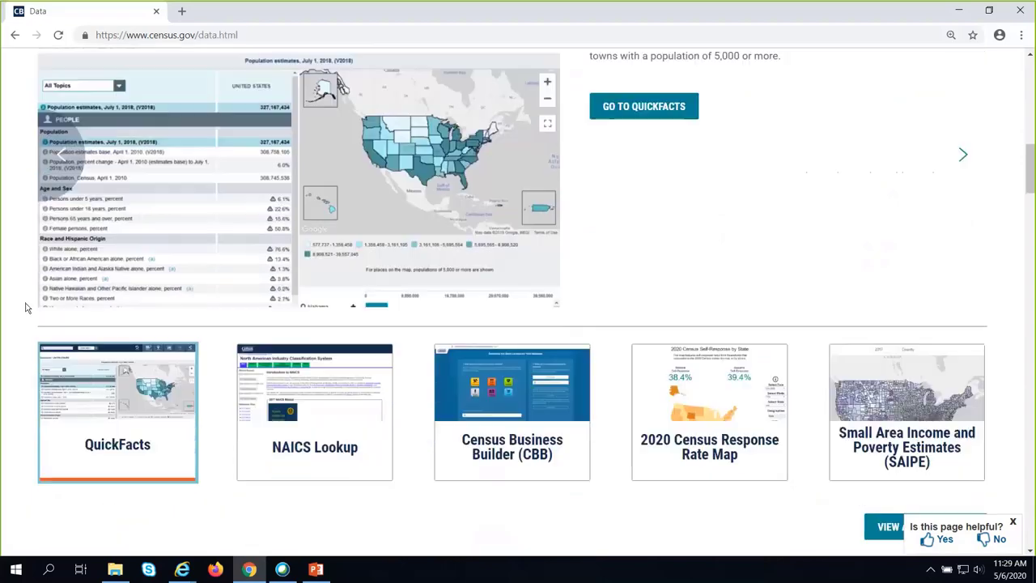
scroll(25, 306, down, 3)
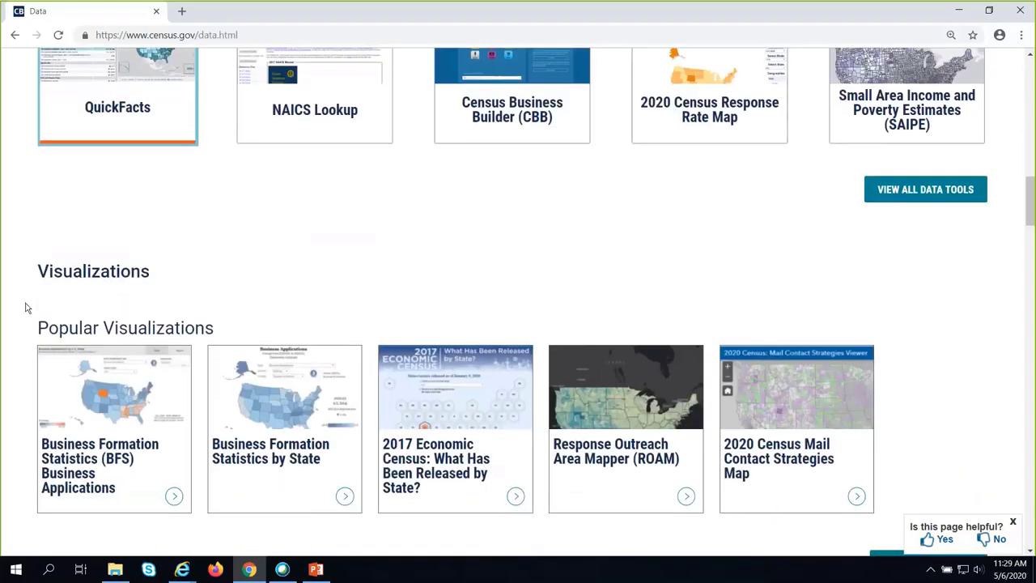
scroll(25, 306, down, 2)
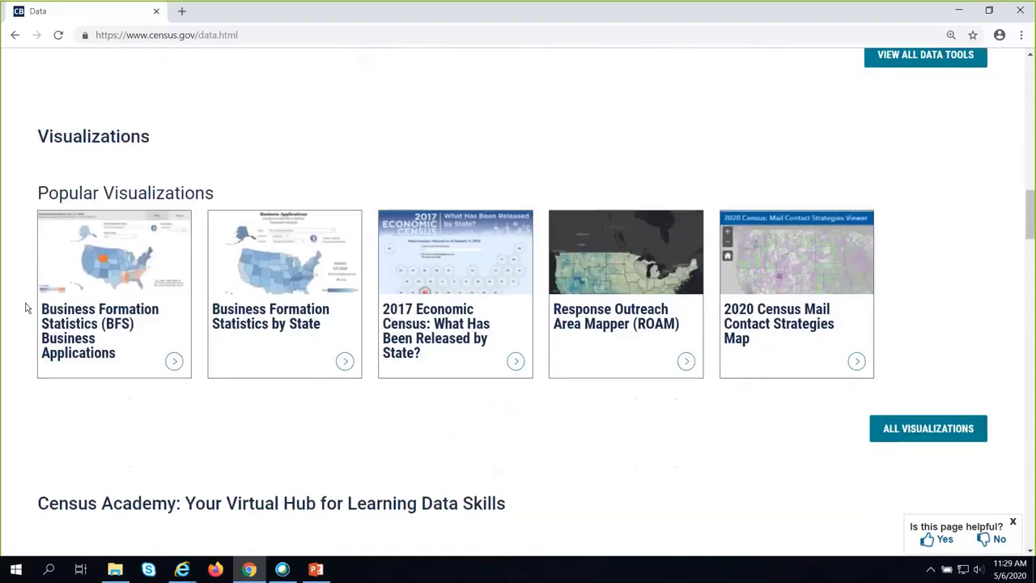
Step: Examine the Census Academy section's Data Gems and courses on the Explore Data page
scroll(25, 307, down, 3)
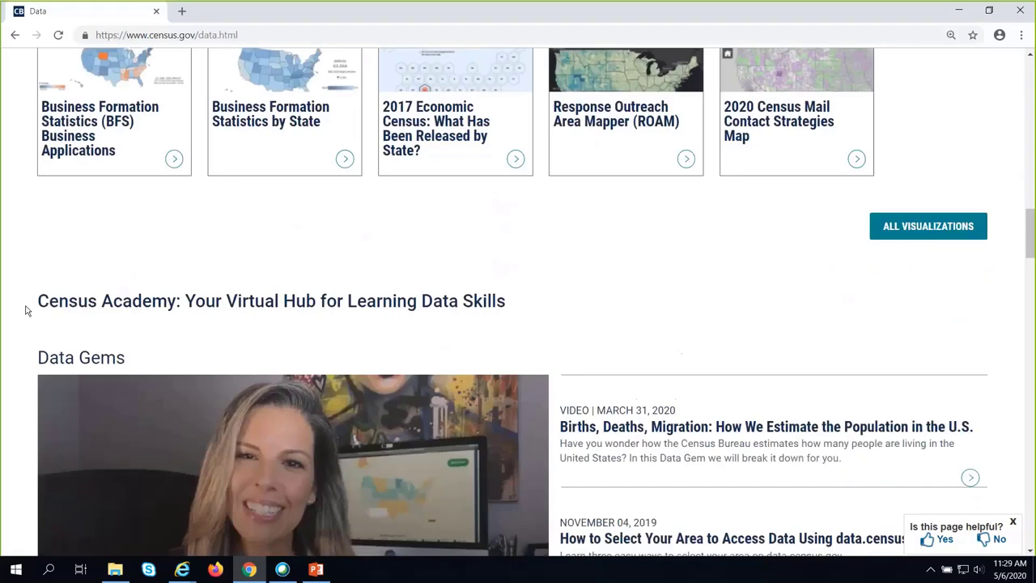
scroll(26, 310, down, 1)
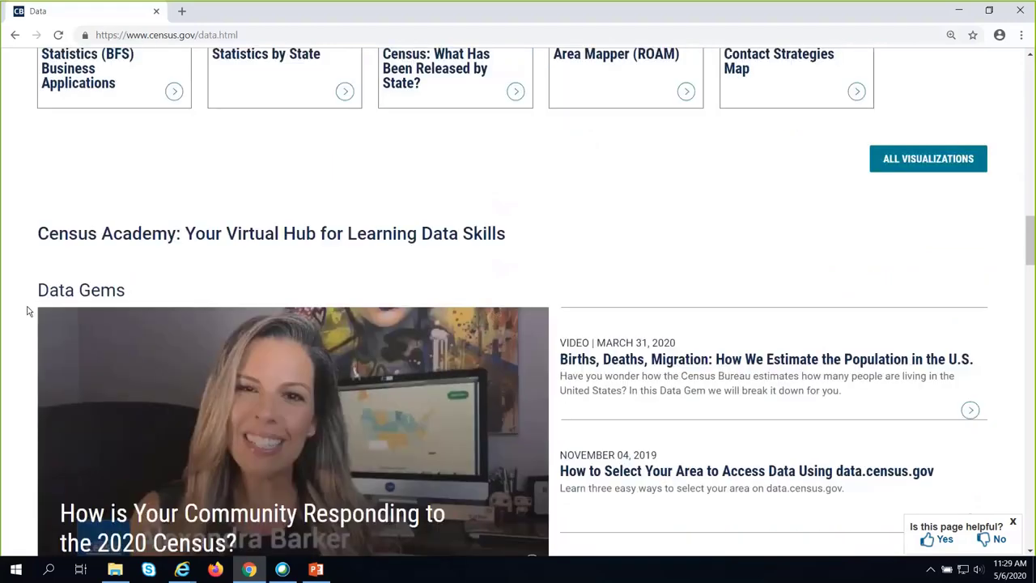
scroll(27, 312, down, 1)
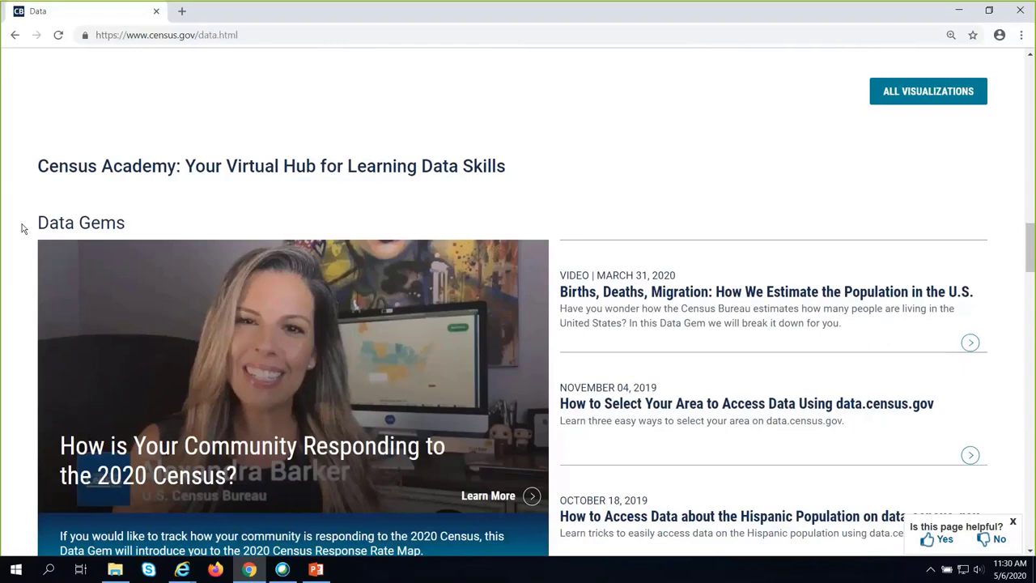
scroll(16, 234, down, 5)
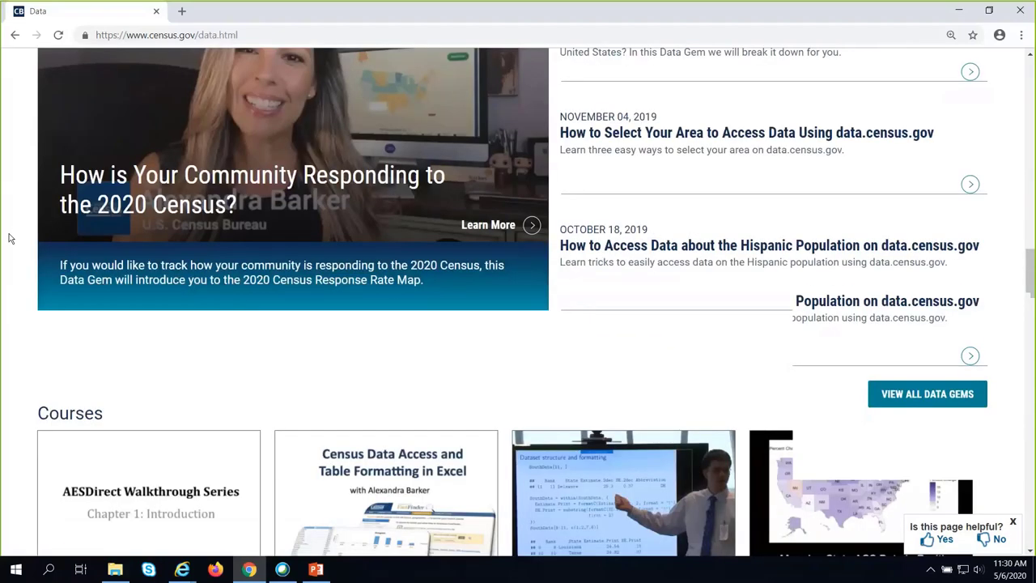
scroll(10, 239, down, 4)
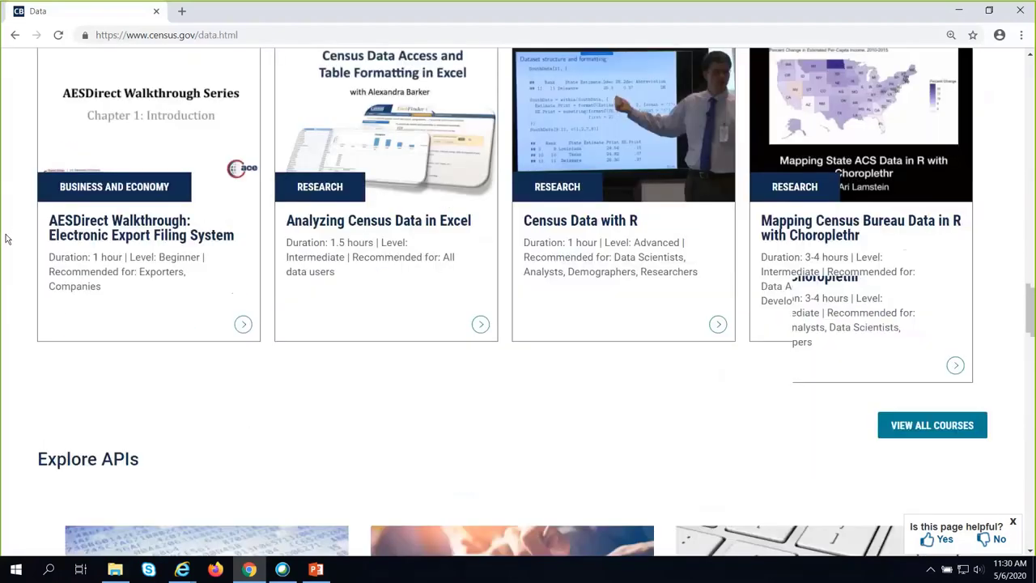
scroll(7, 239, up, 1)
scroll(6, 239, up, 5)
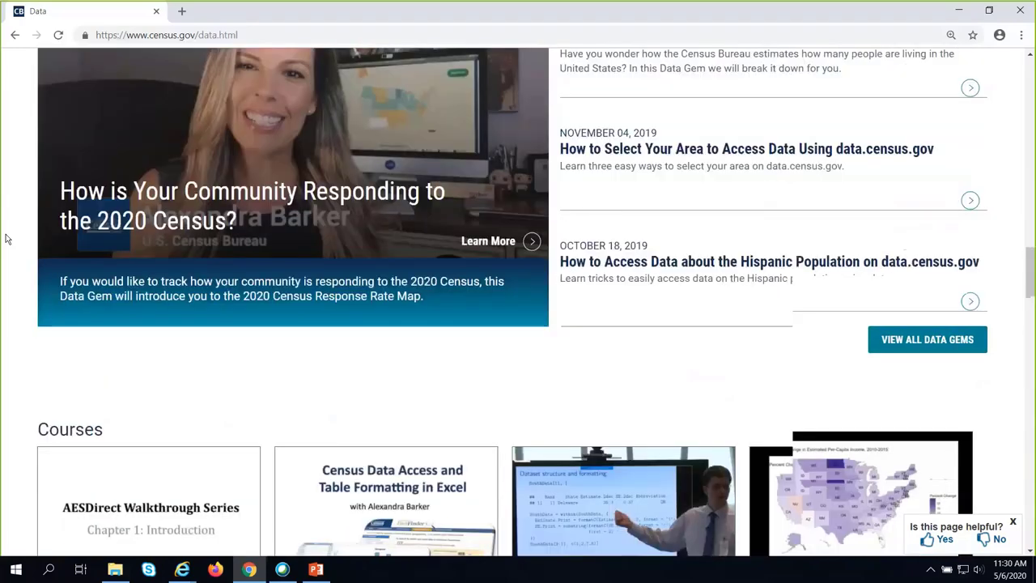
Step: Go back to the Data Tools section of the Explore Data page and open QuickFacts
scroll(6, 239, up, 10)
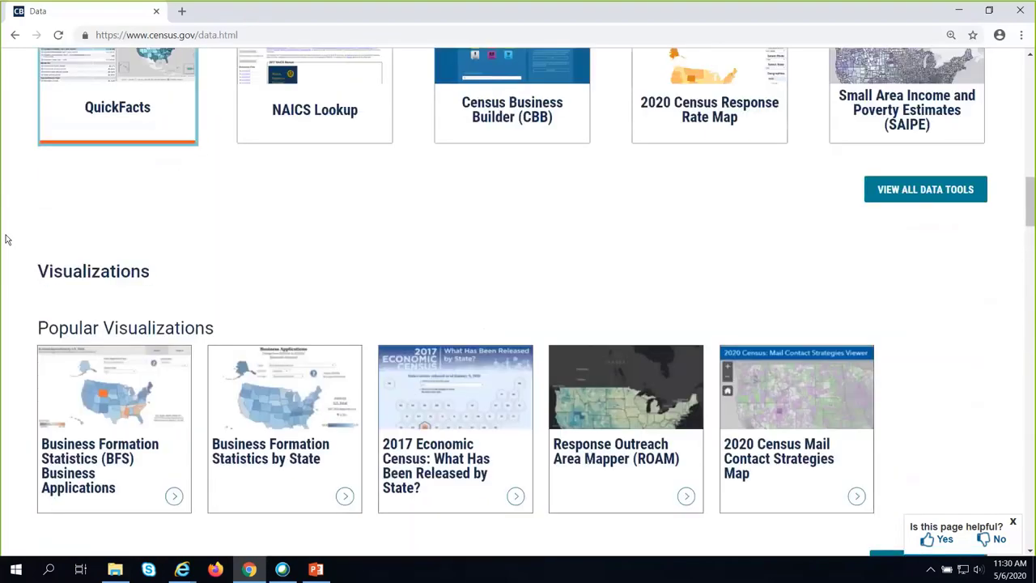
scroll(6, 239, up, 1)
scroll(6, 239, up, 7)
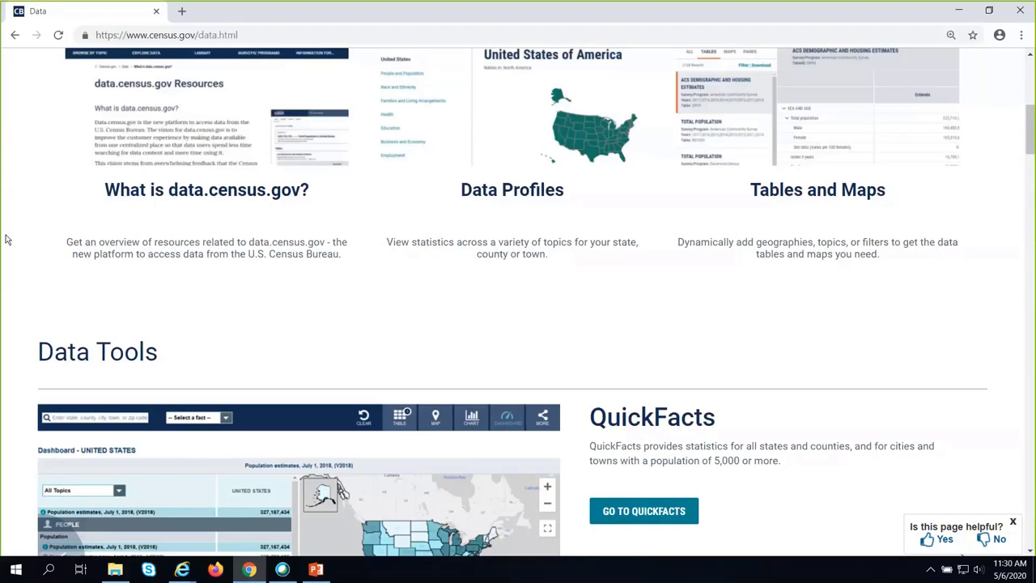
scroll(5, 239, up, 1)
scroll(5, 238, up, 5)
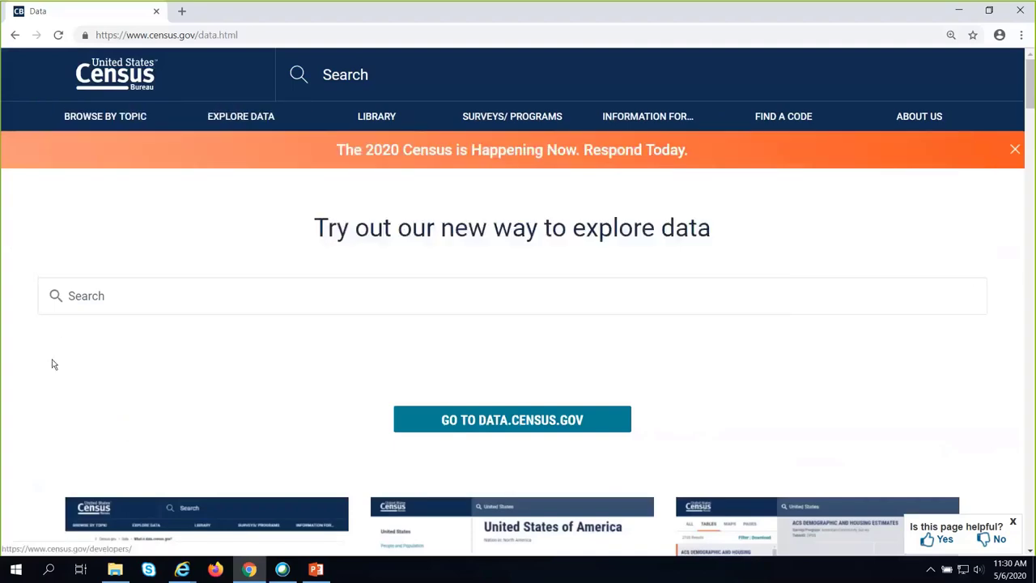
scroll(52, 364, down, 4)
scroll(50, 367, down, 4)
scroll(24, 375, down, 1)
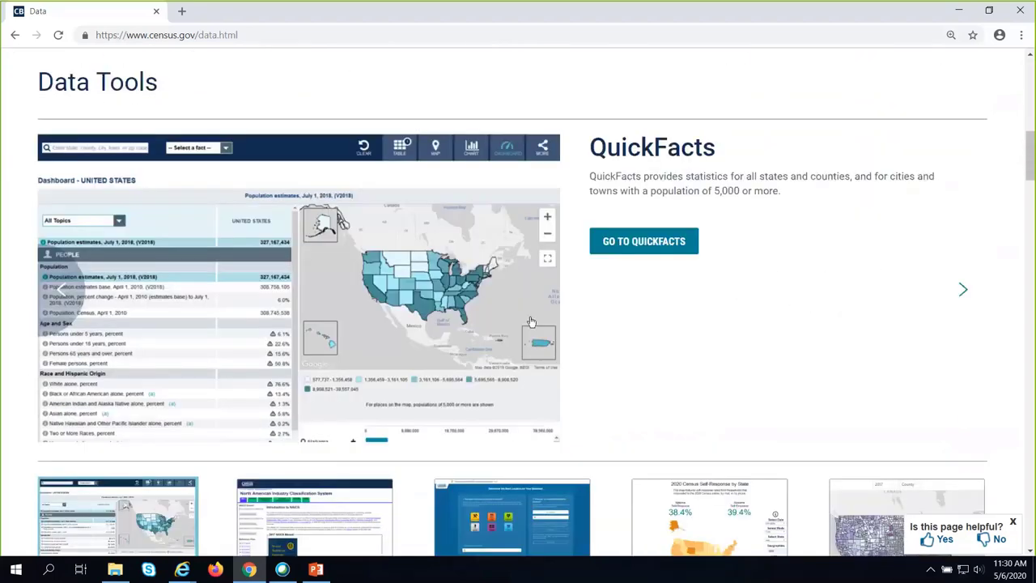
click(650, 242)
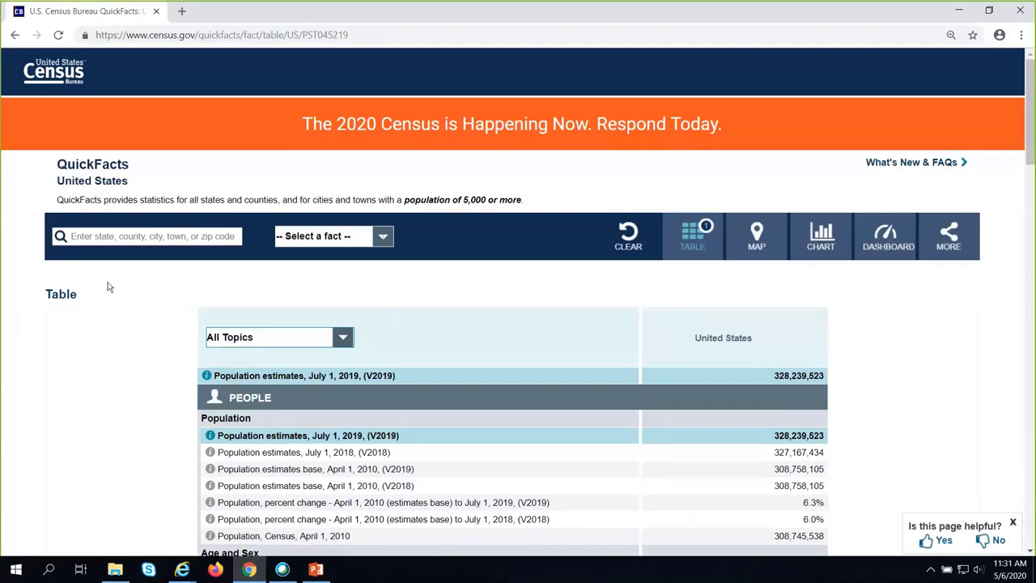
Step: Add Ohio to the QuickFacts table and remove the United States column
click(111, 239)
text(d)
text(hi)
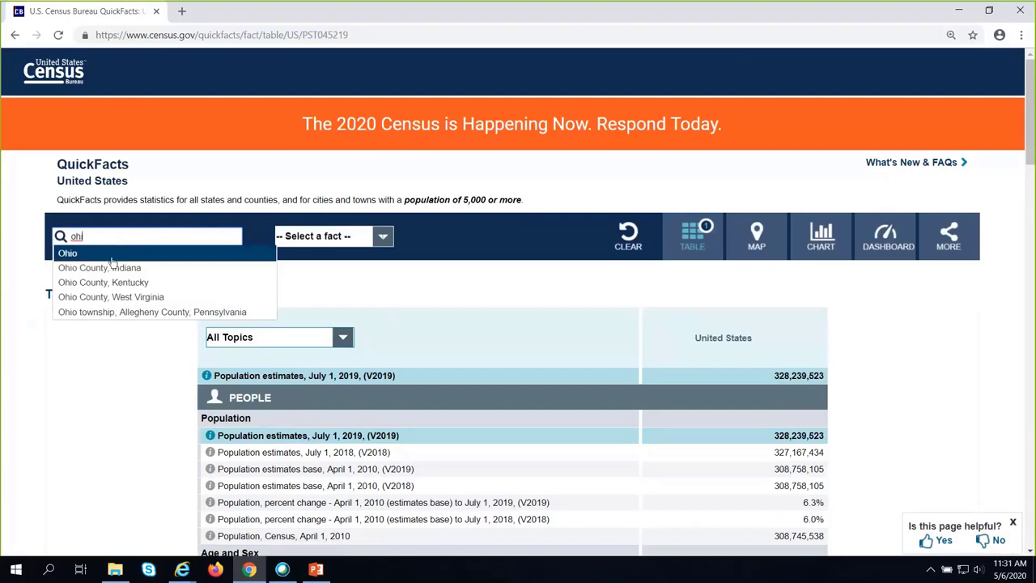
click(71, 256)
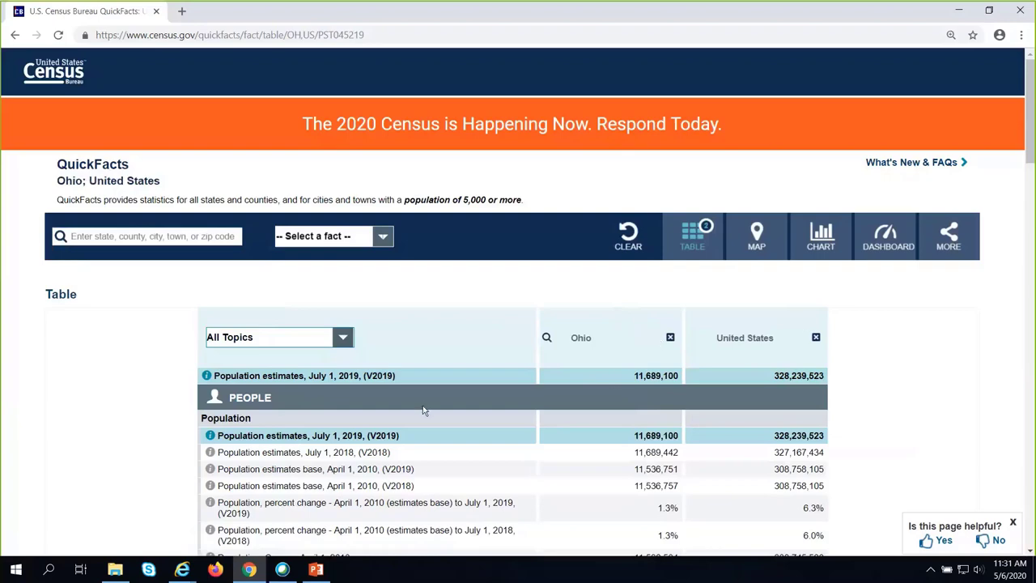
scroll(397, 410, down, 2)
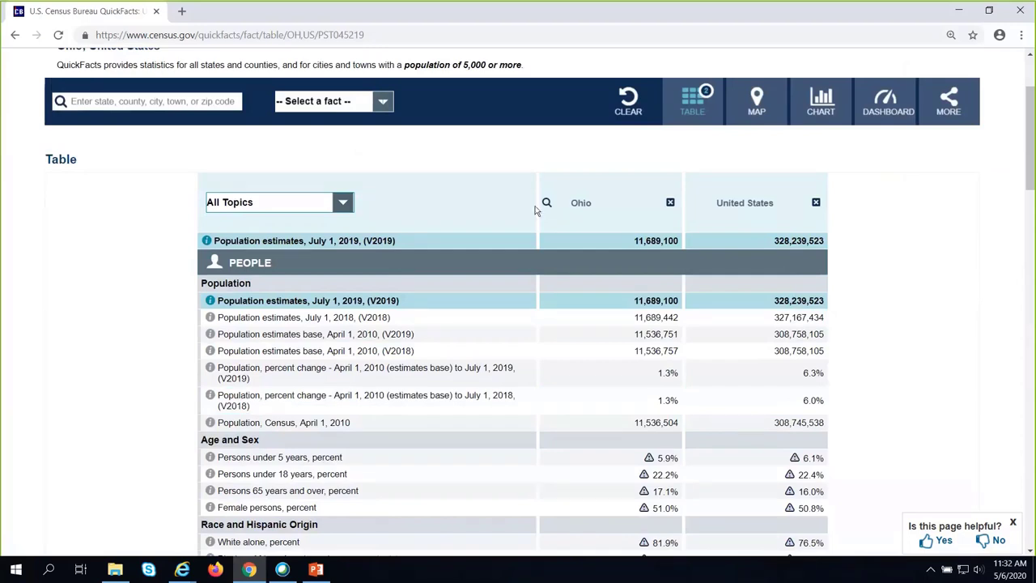
click(816, 202)
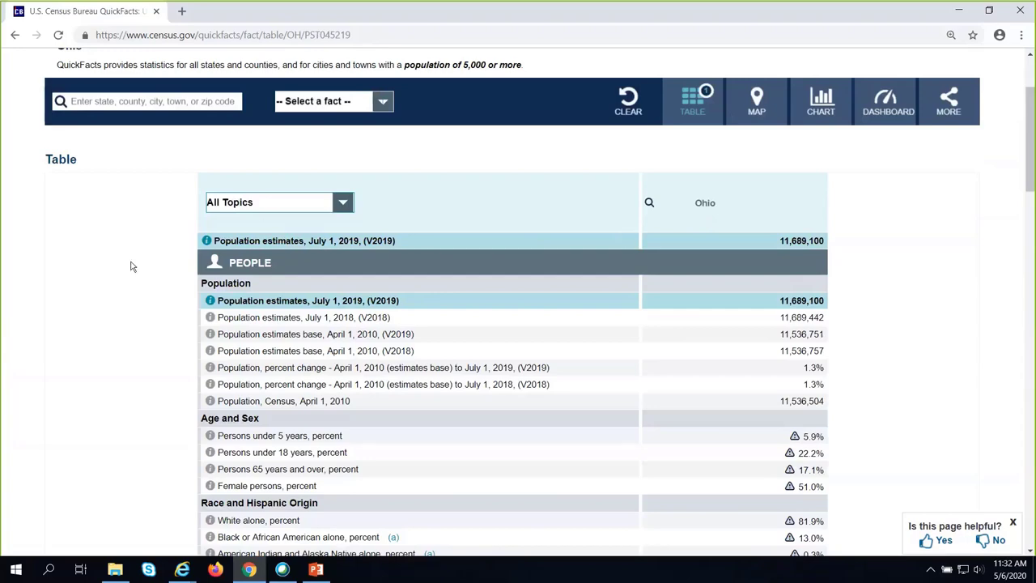
Step: Select Veterans, 2014-2018 under Population Characteristics as the highlighted fact in the Ohio table, and view its row
scroll(136, 272, down, 1)
scroll(136, 272, down, 1)
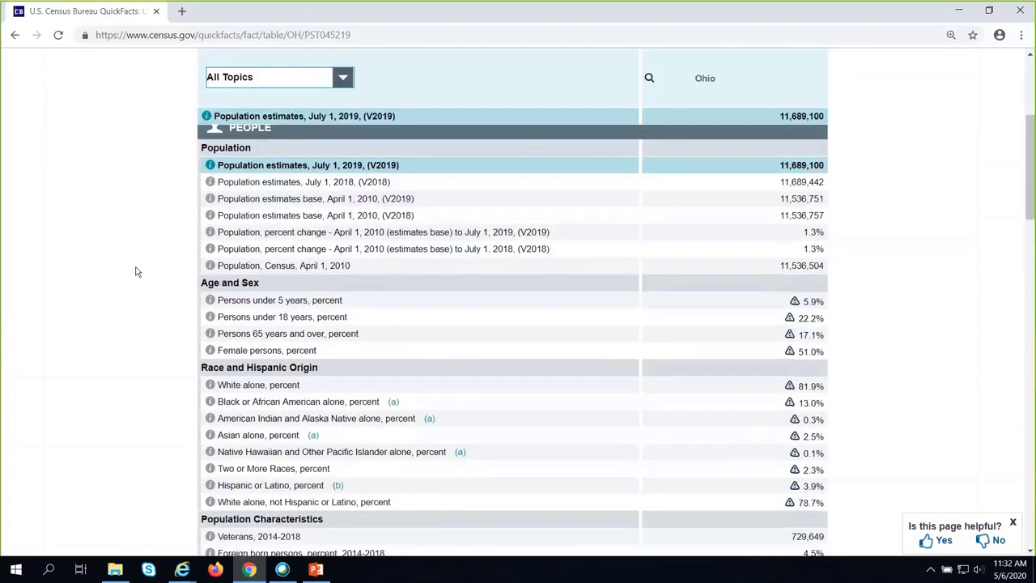
scroll(136, 272, down, 2)
scroll(137, 272, down, 1)
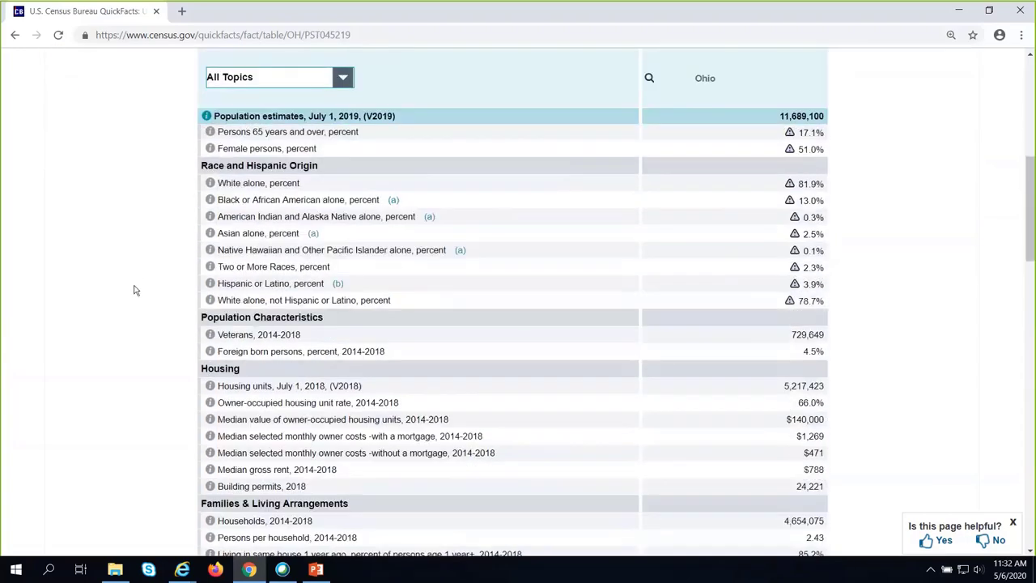
click(234, 338)
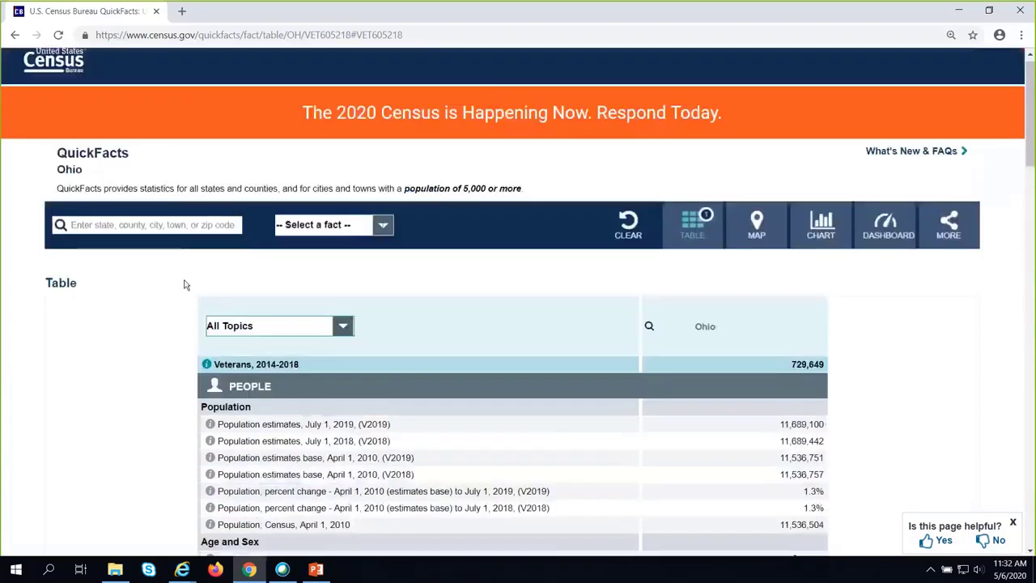
scroll(184, 284, down, 3)
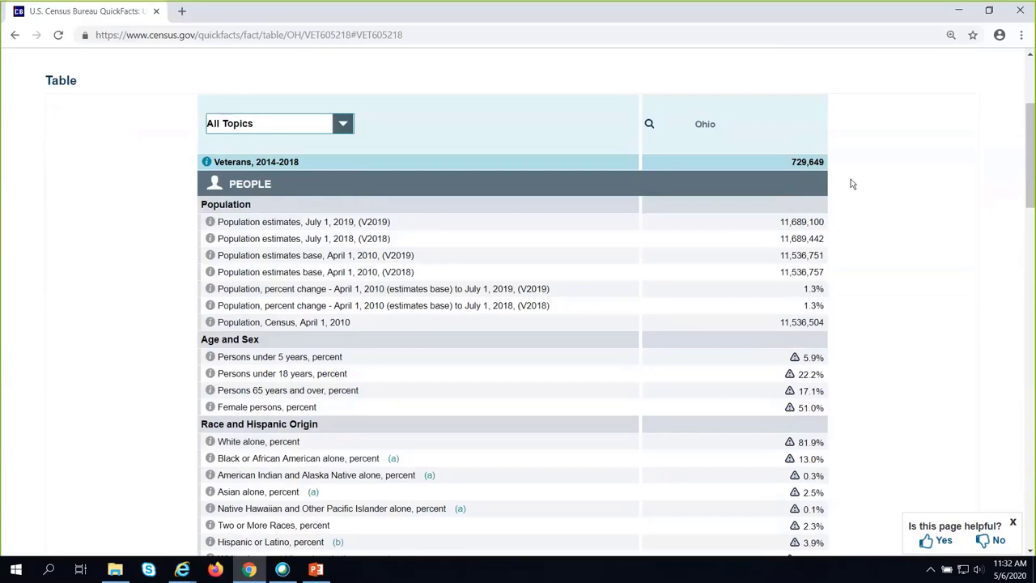
scroll(850, 184, up, 1)
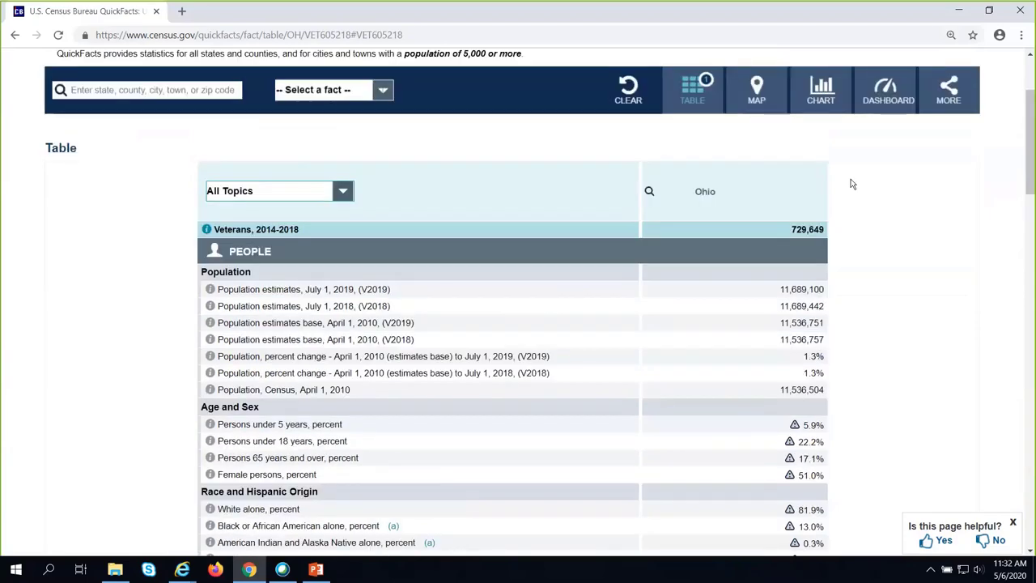
scroll(851, 184, up, 1)
scroll(851, 184, down, 1)
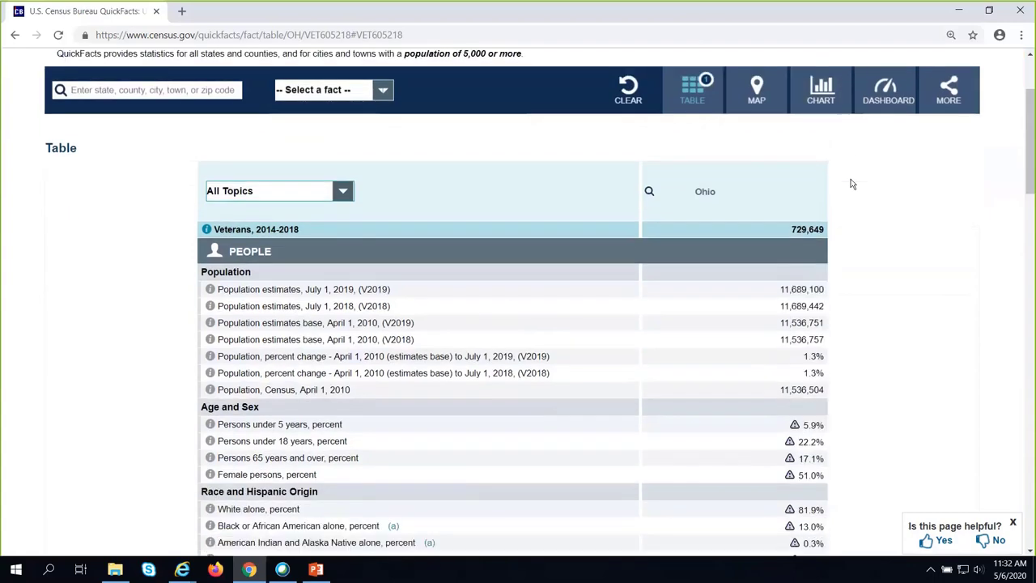
Step: Show the Veterans, 2014-2018 fact for Ohio as a map and examine the state shading and its legend
scroll(851, 183, down, 1)
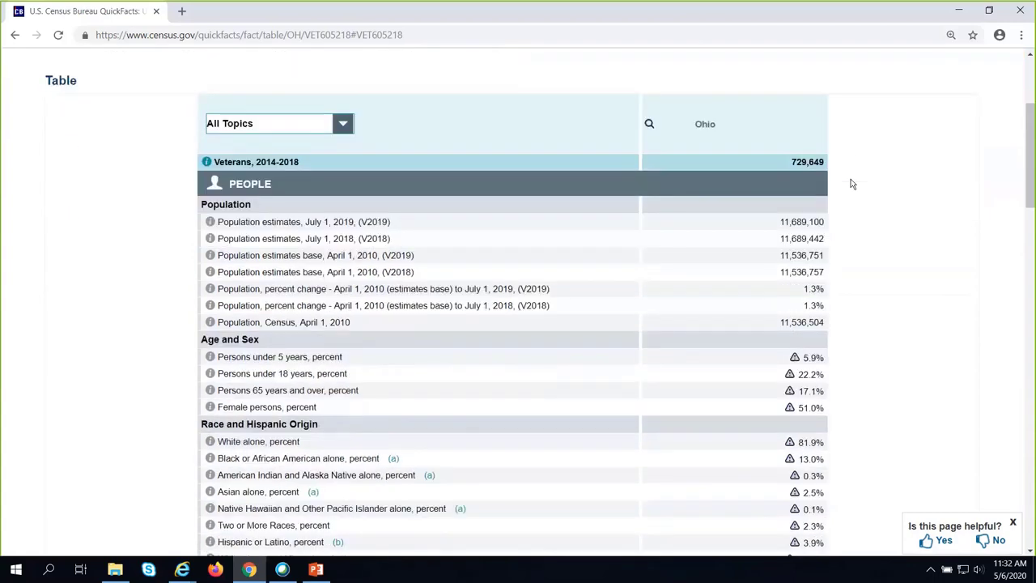
scroll(850, 184, up, 1)
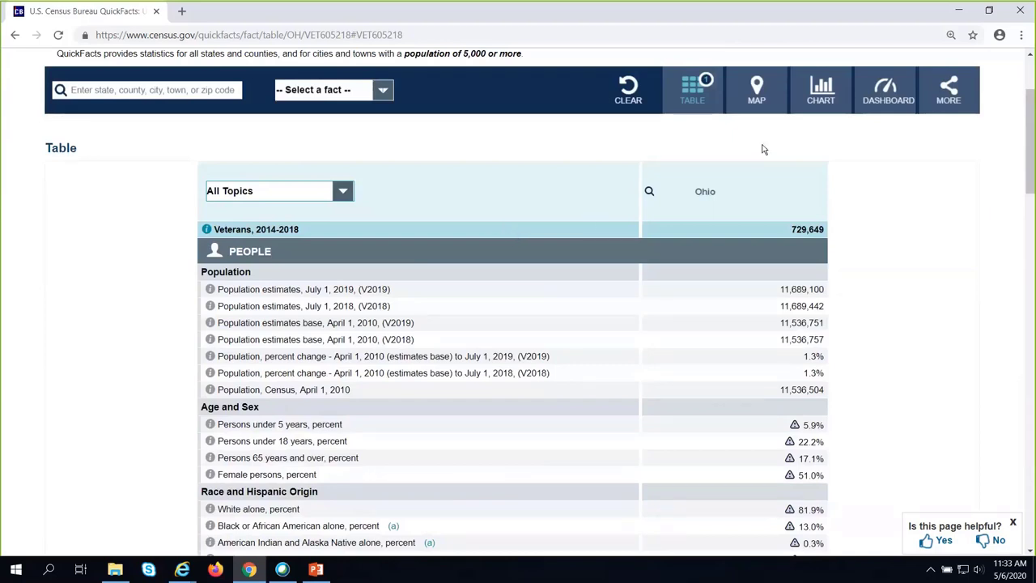
click(757, 92)
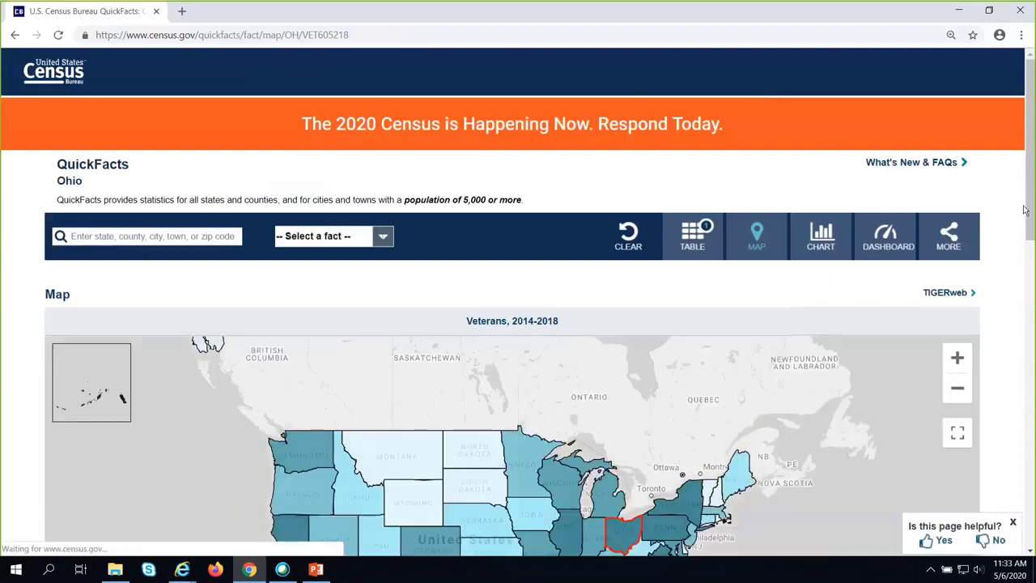
scroll(1022, 211, down, 2)
scroll(1024, 210, down, 2)
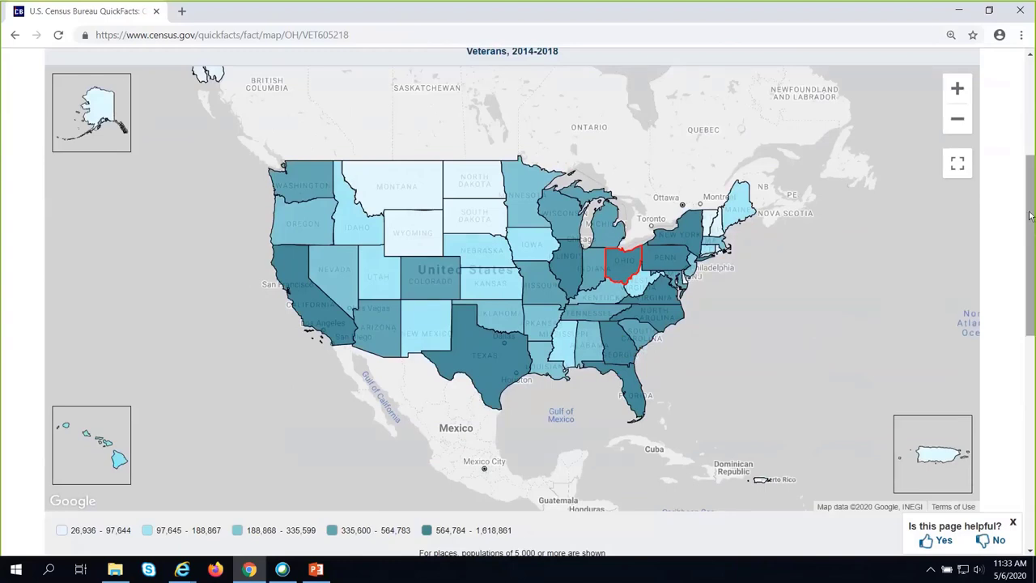
drag(1032, 217, 1032, 204)
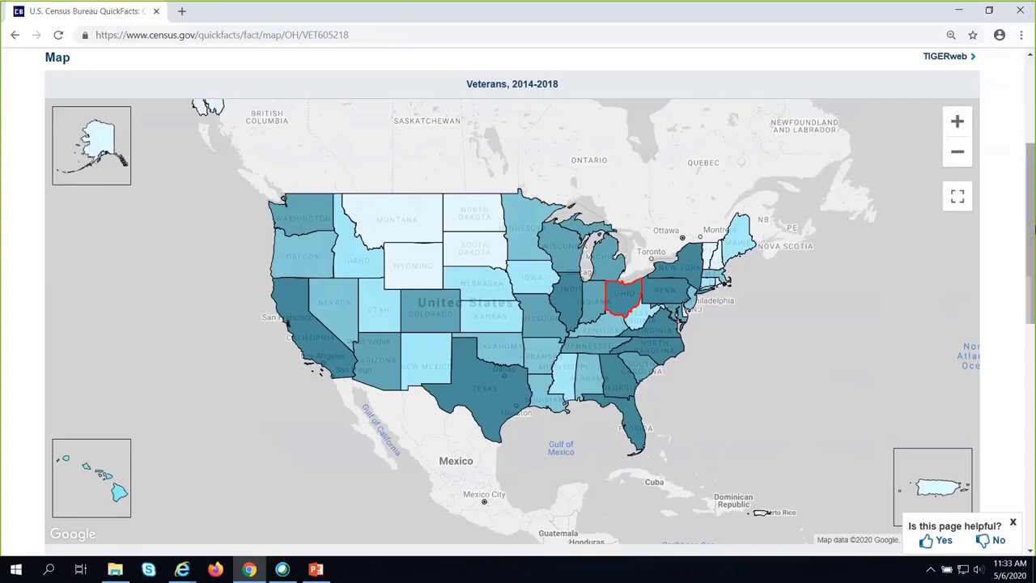
drag(1033, 229, 1033, 227)
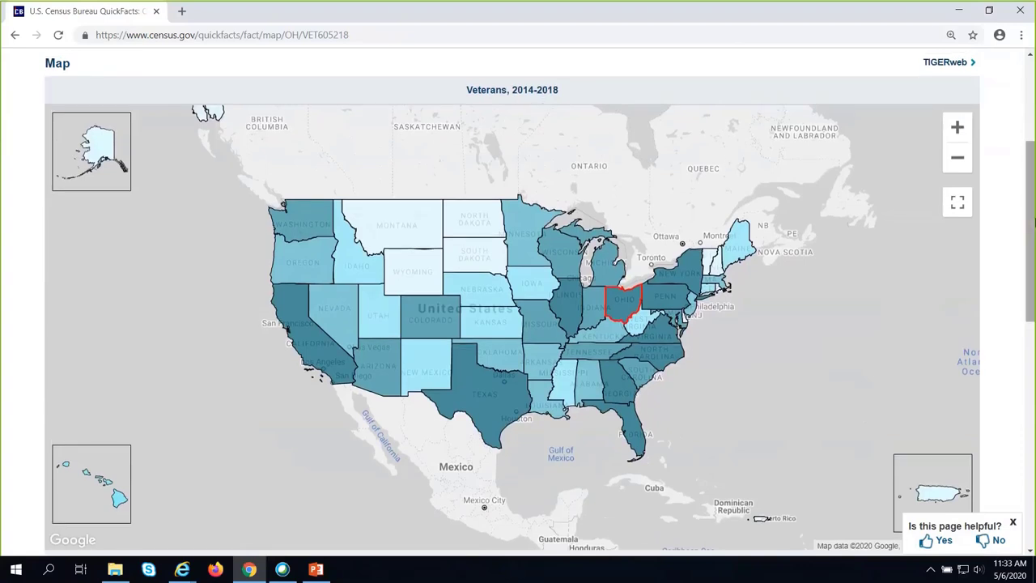
drag(1033, 220, 1033, 232)
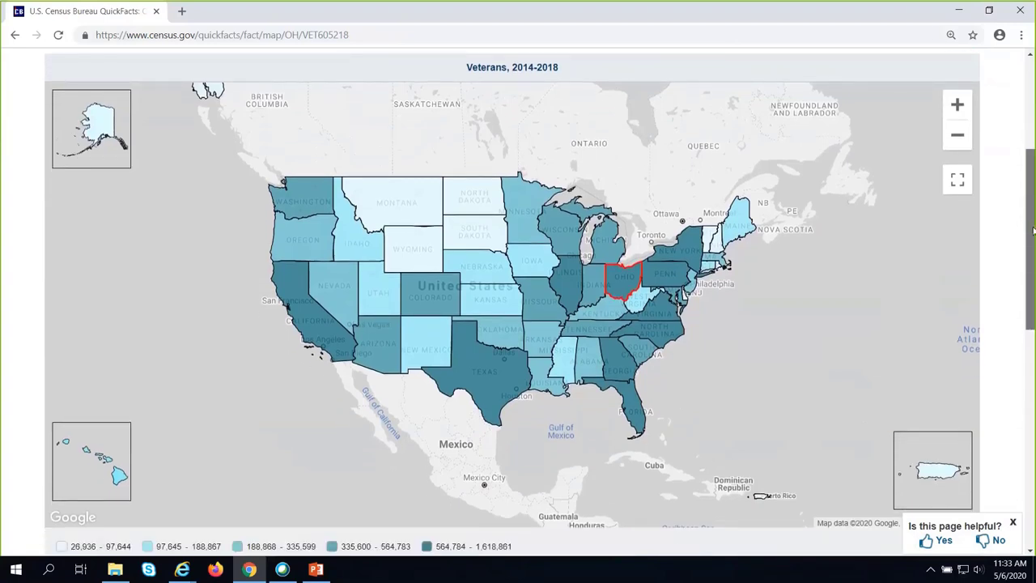
drag(1032, 231, 1033, 193)
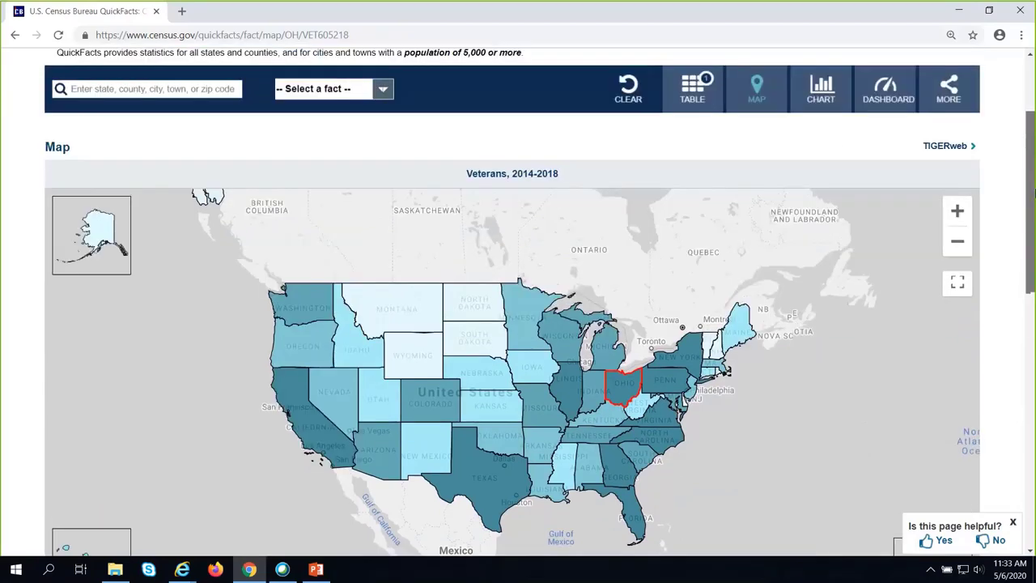
Step: Show the Veterans, 2014-2018 fact as a chart and compare Ohio's bar with the other states
click(826, 100)
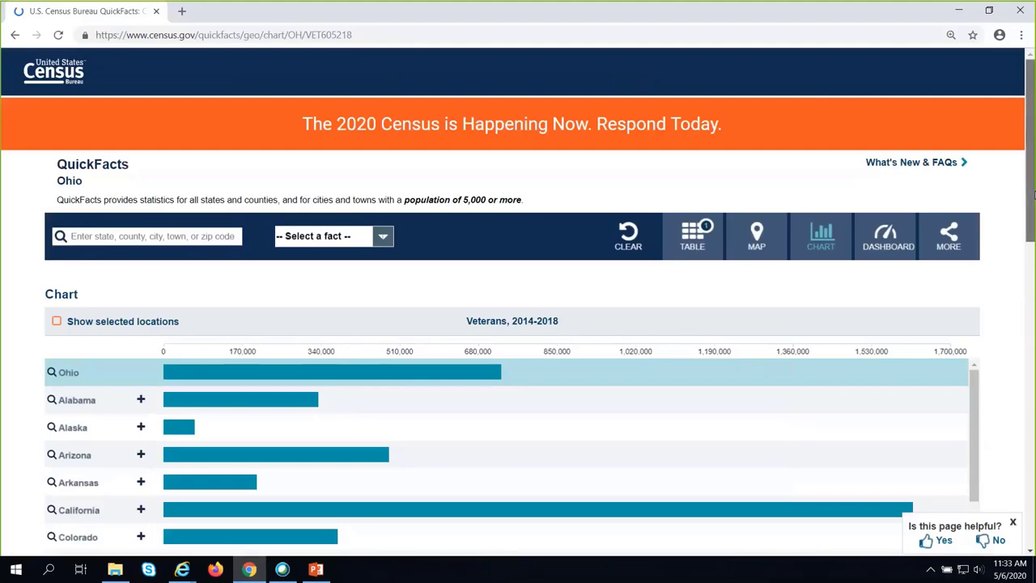
scroll(797, 327, down, 2)
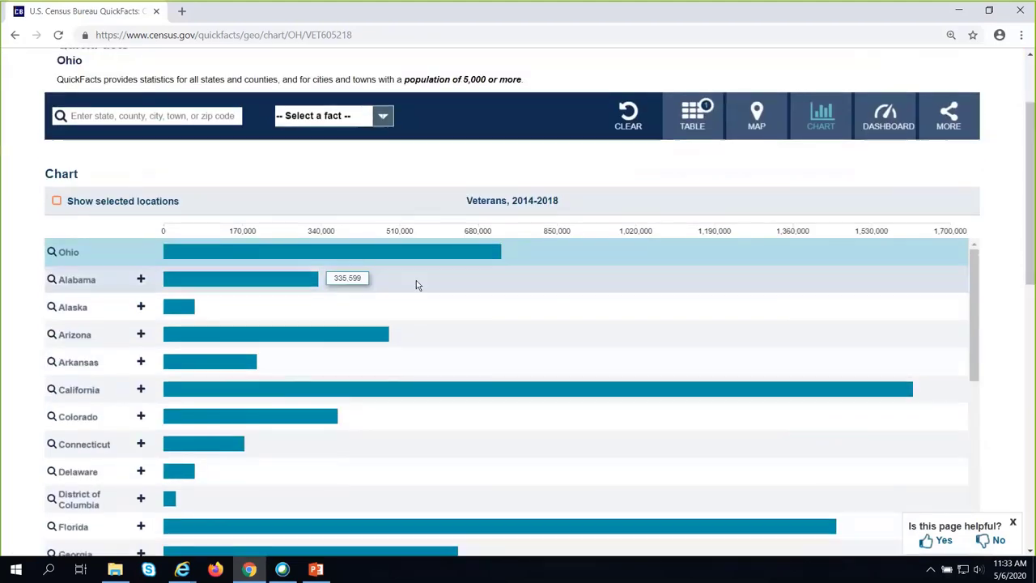
mouse_move(261, 257)
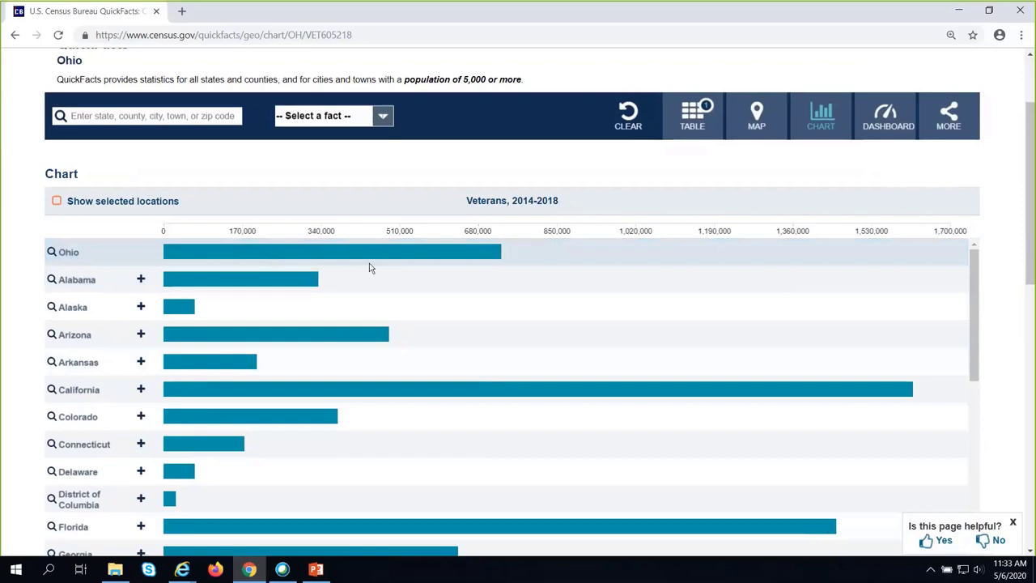
click(454, 260)
scroll(1030, 269, down, 1)
drag(1030, 268, 1030, 245)
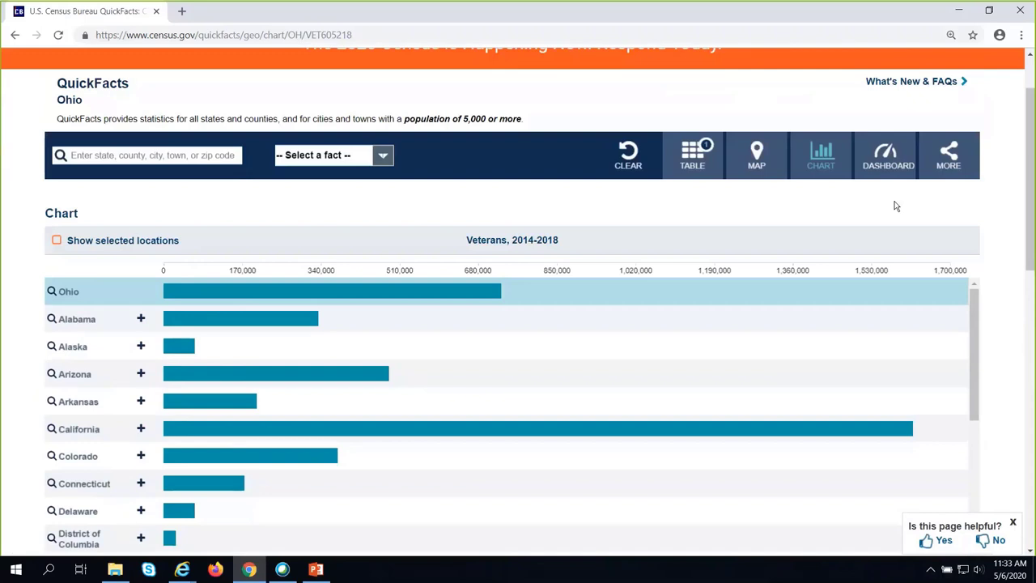
Step: Show the Ohio veterans data as a dashboard, view its table, map and chart, and display the print, export and sharing options
click(890, 159)
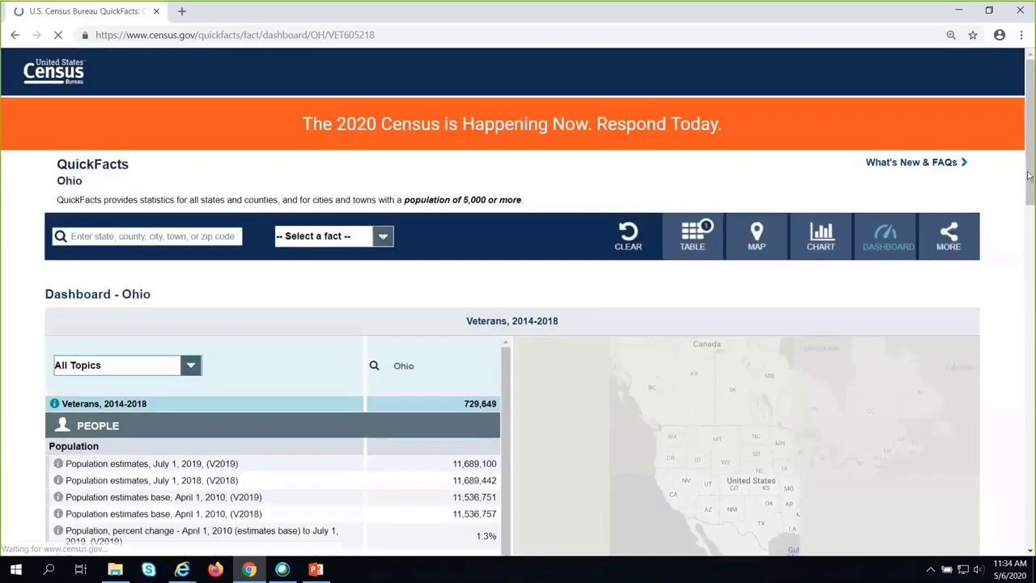
drag(1031, 175, 1031, 255)
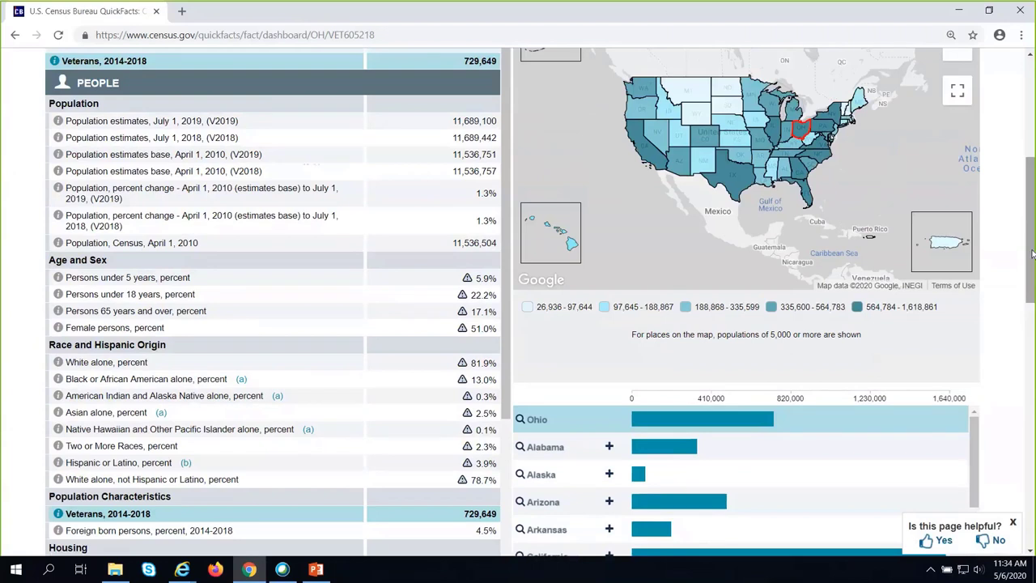
click(1032, 254)
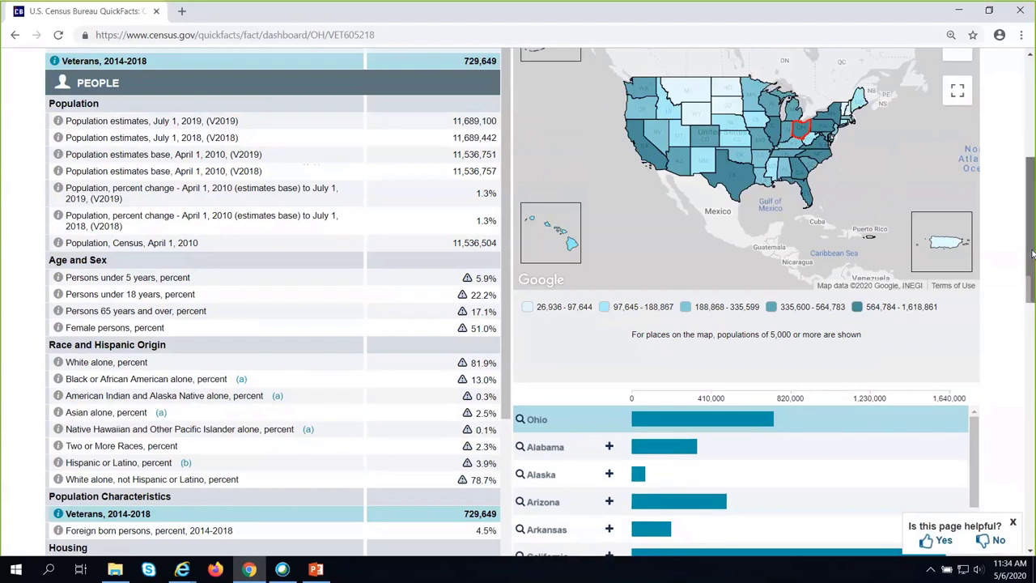
drag(1032, 255, 1032, 201)
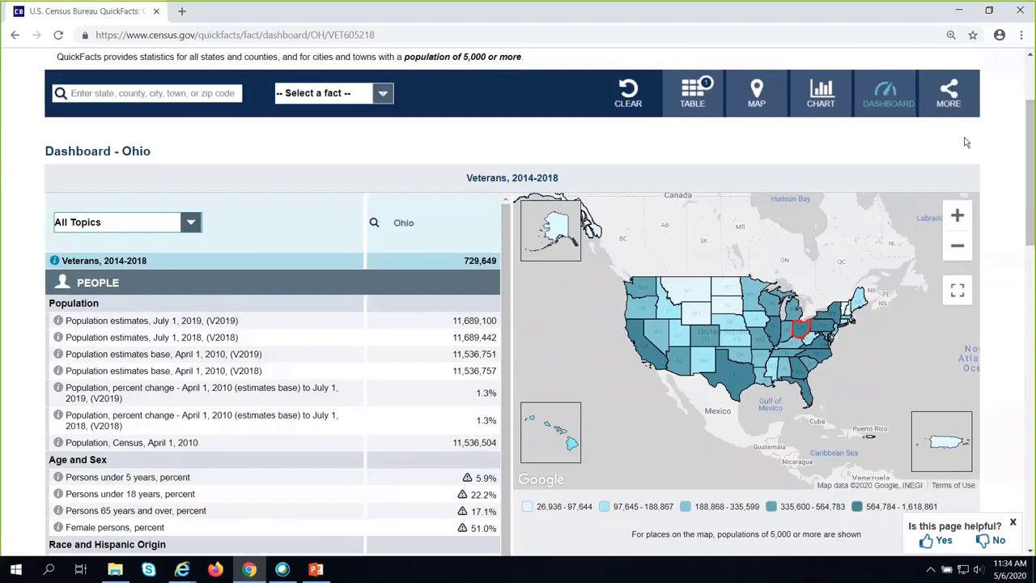
click(956, 98)
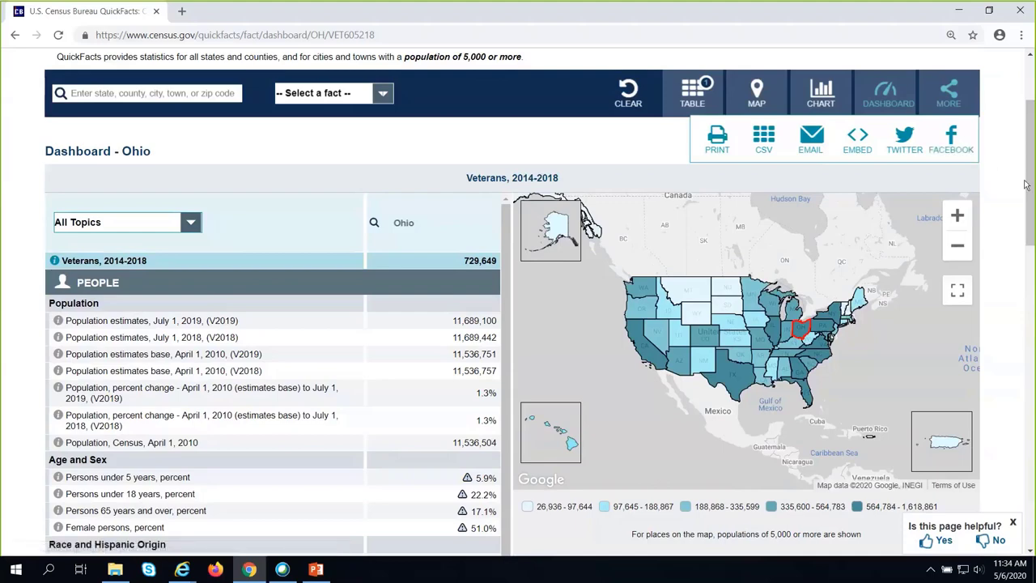
Step: Return to the Census.gov home page and go to data.census.gov through the main Explore Data page
scroll(1024, 184, up, 1)
scroll(1024, 184, up, 3)
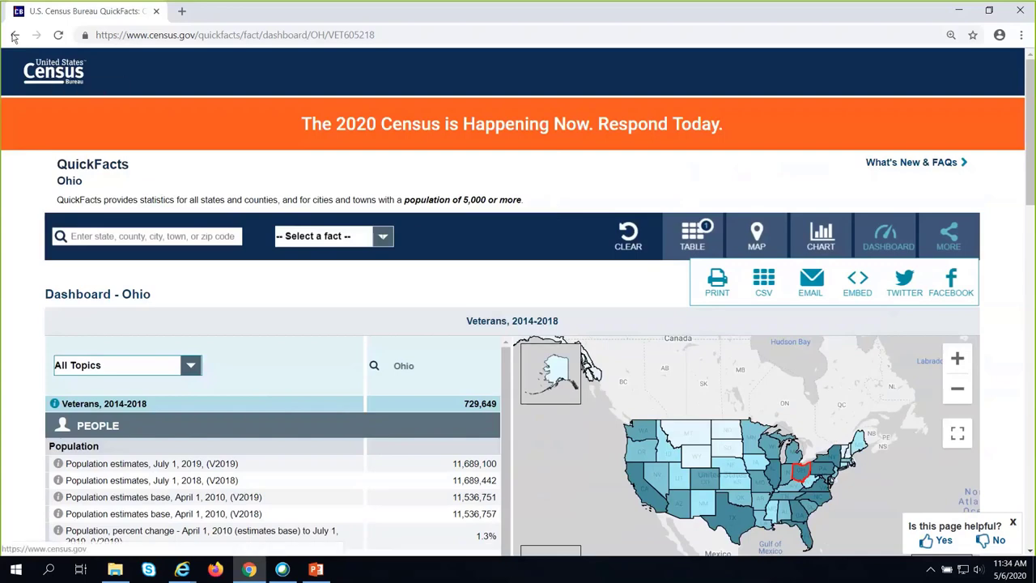
click(47, 74)
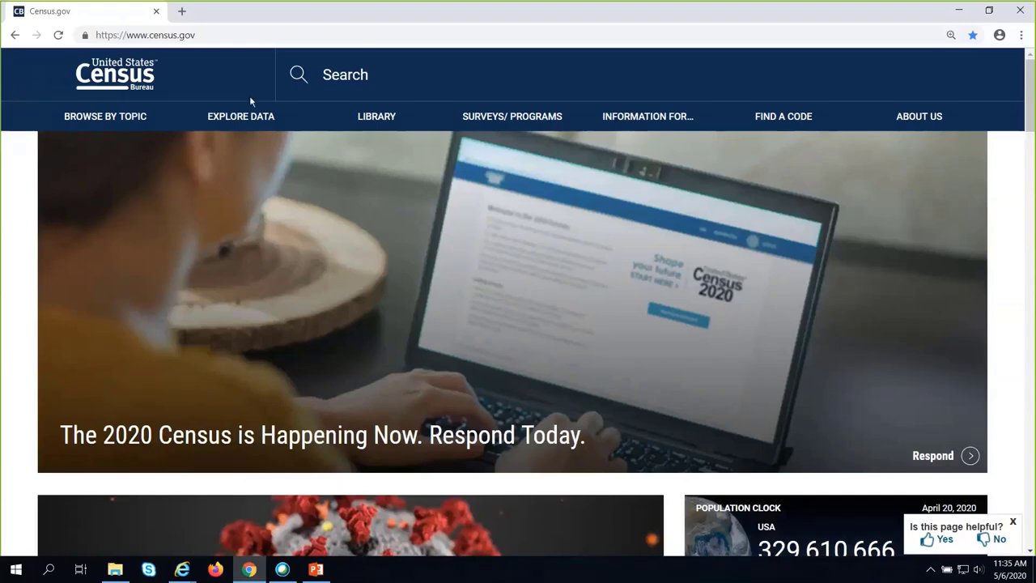
mouse_move(244, 106)
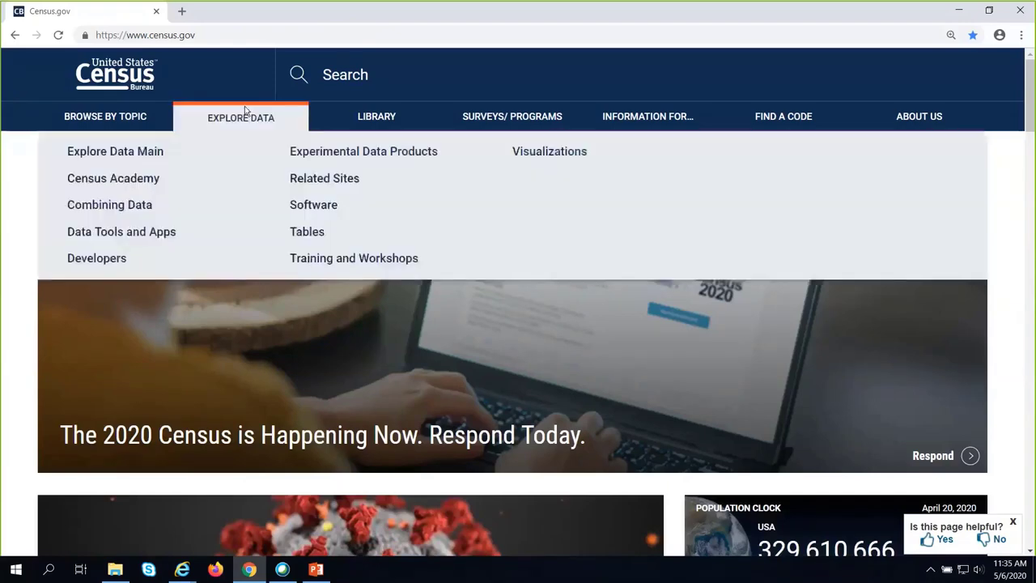
click(121, 154)
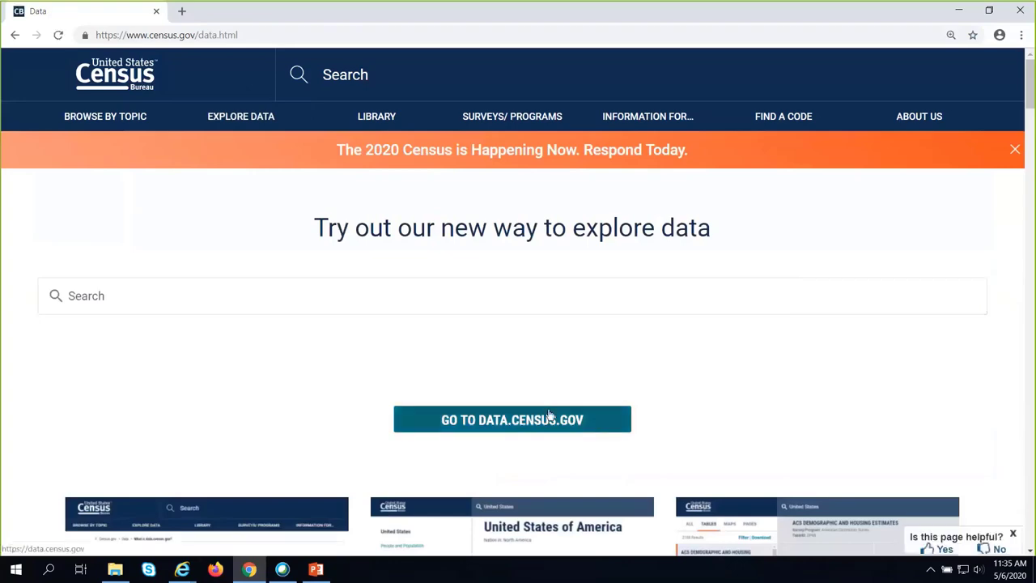
click(524, 424)
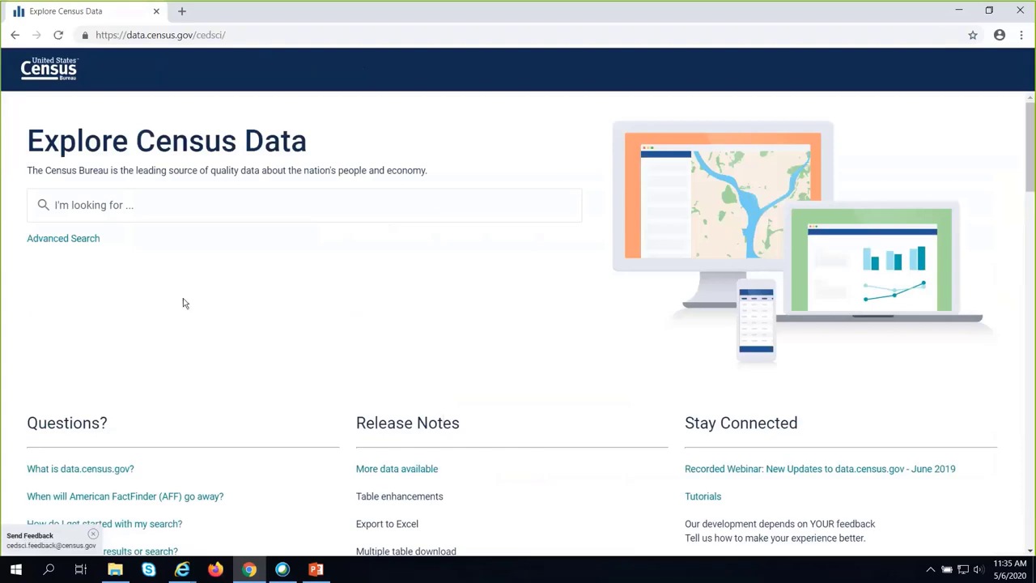
Step: Look through the data.census.gov landing page, including its questions, release notes, tables, data profiles and maps sections
scroll(243, 324, down, 2)
scroll(273, 340, down, 3)
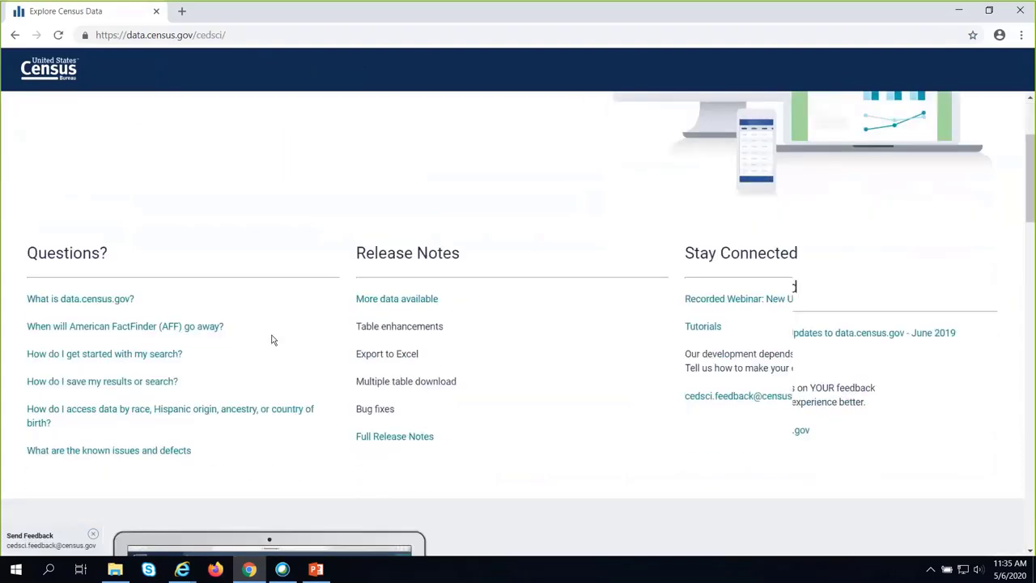
scroll(467, 390, down, 3)
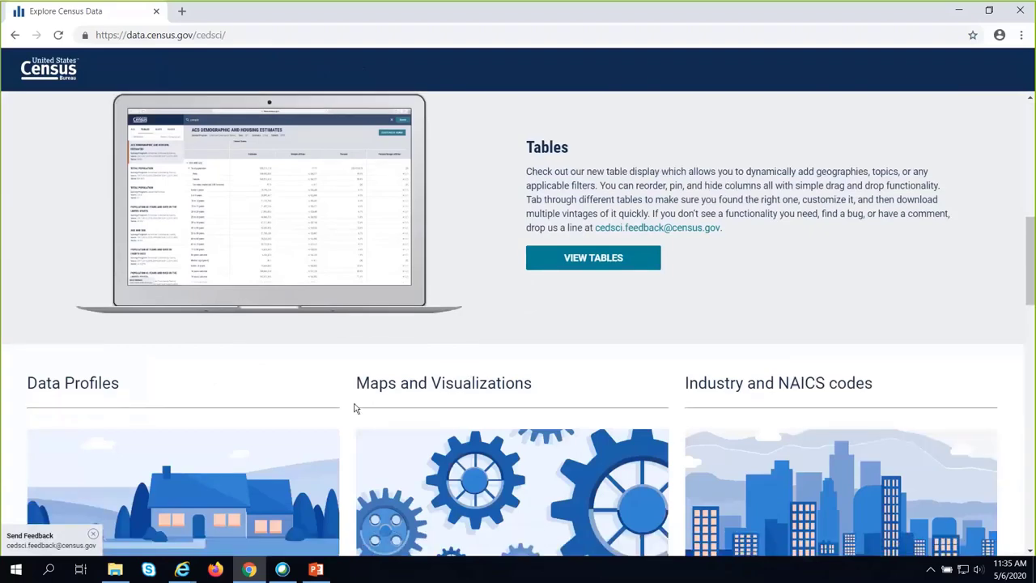
scroll(353, 408, down, 5)
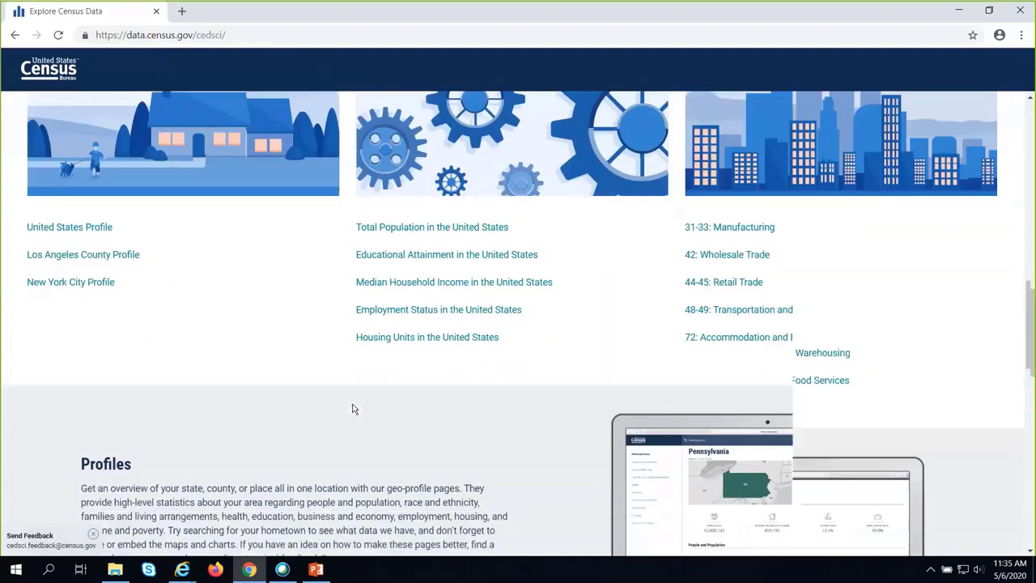
scroll(352, 408, down, 4)
scroll(281, 297, up, 20)
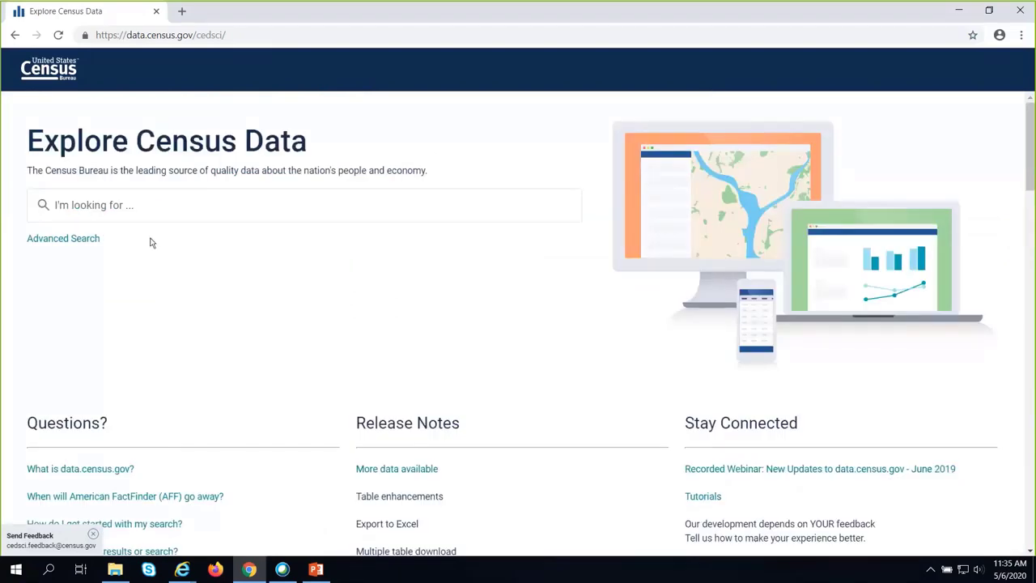
Step: Search data.census.gov for "vet" and choose the suggested Veterans topic
click(85, 212)
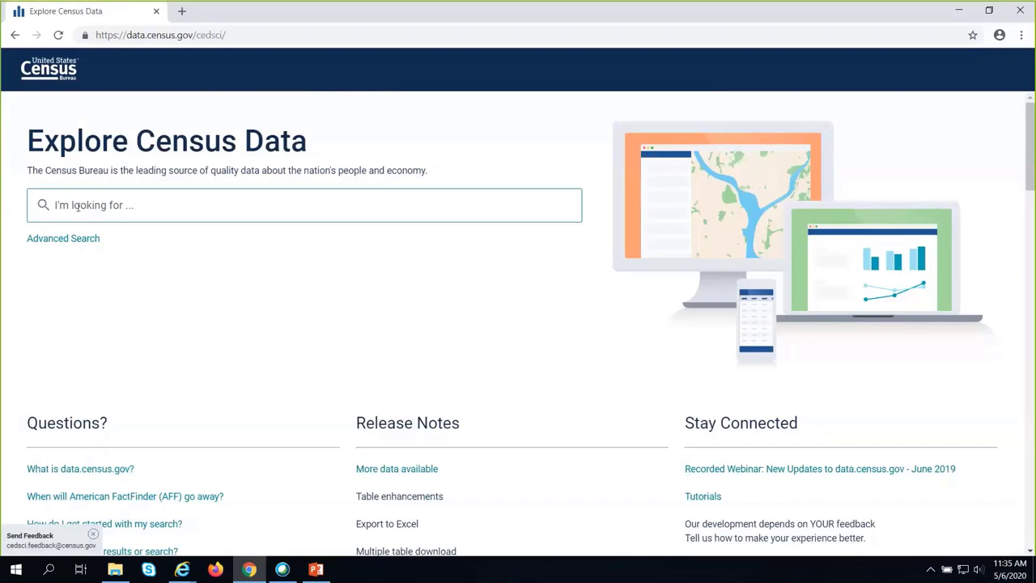
click(77, 208)
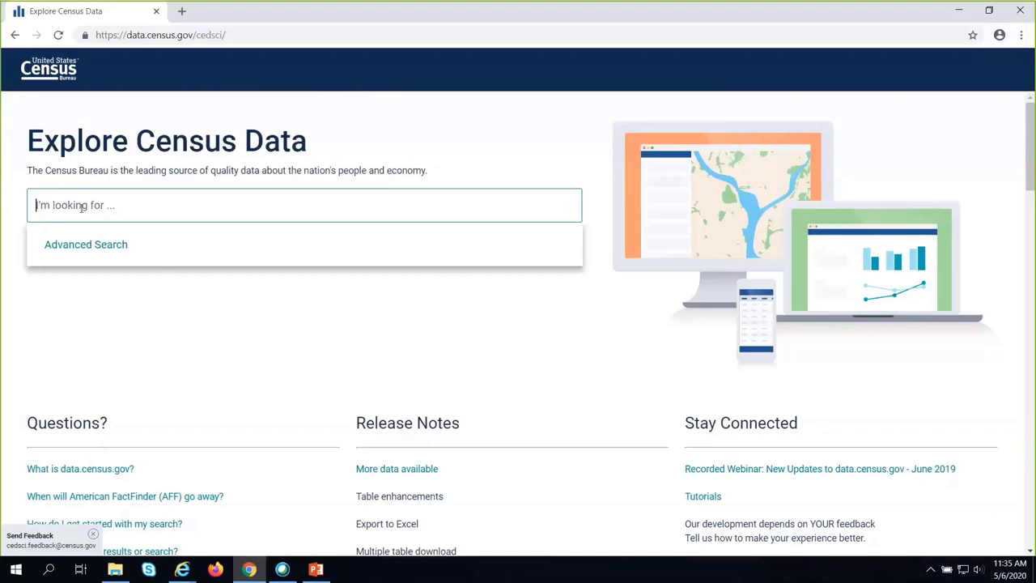
text(ve)
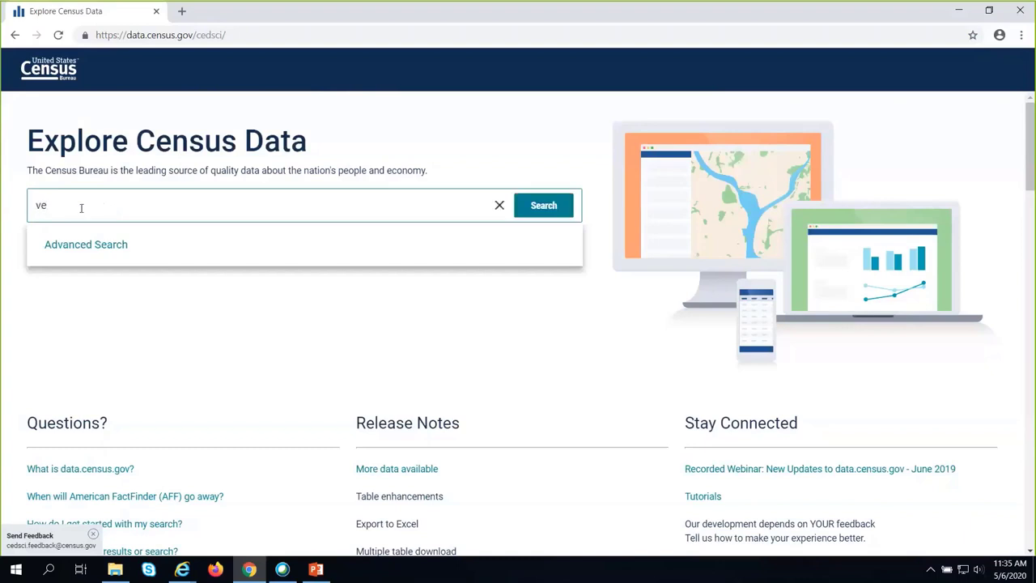
text(t)
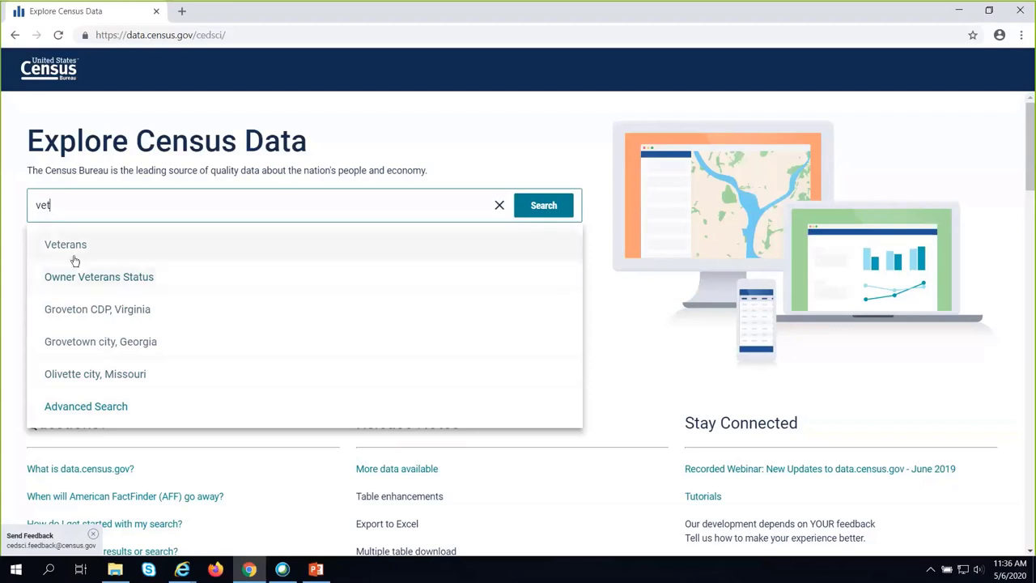
click(71, 247)
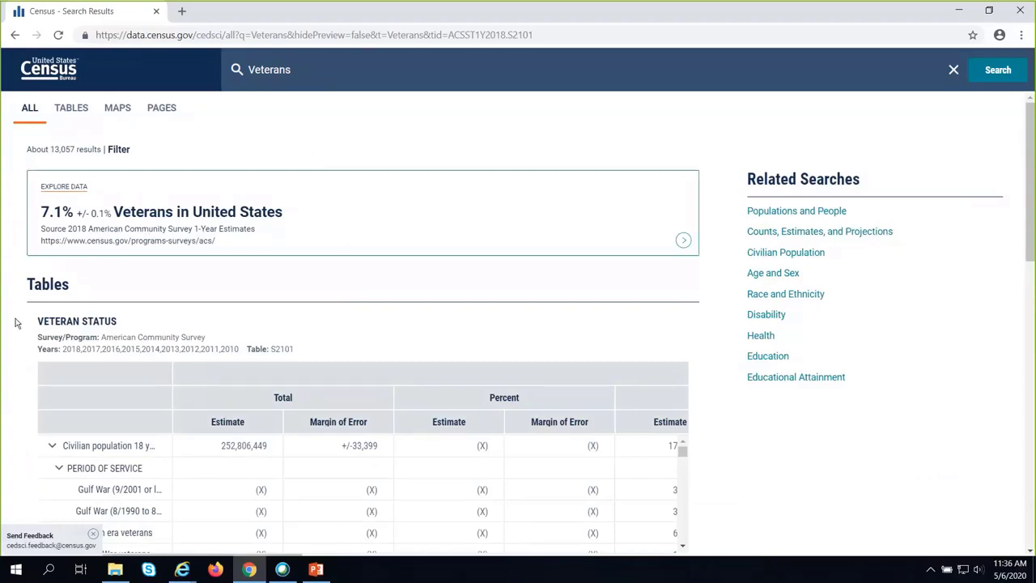
Step: Examine the Tables, Maps and Pages sections of the Veterans search results
scroll(16, 318, down, 2)
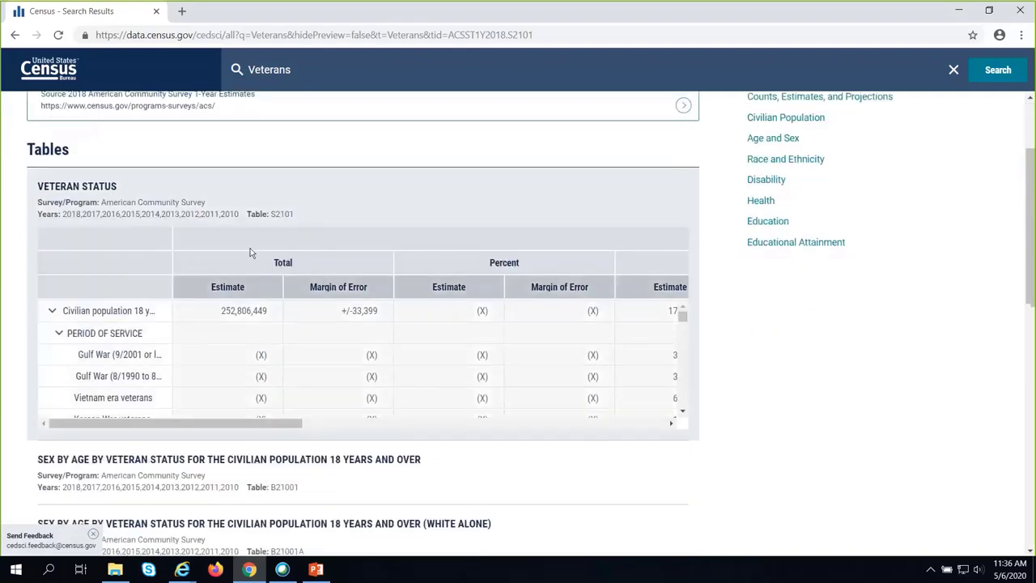
scroll(13, 388, down, 1)
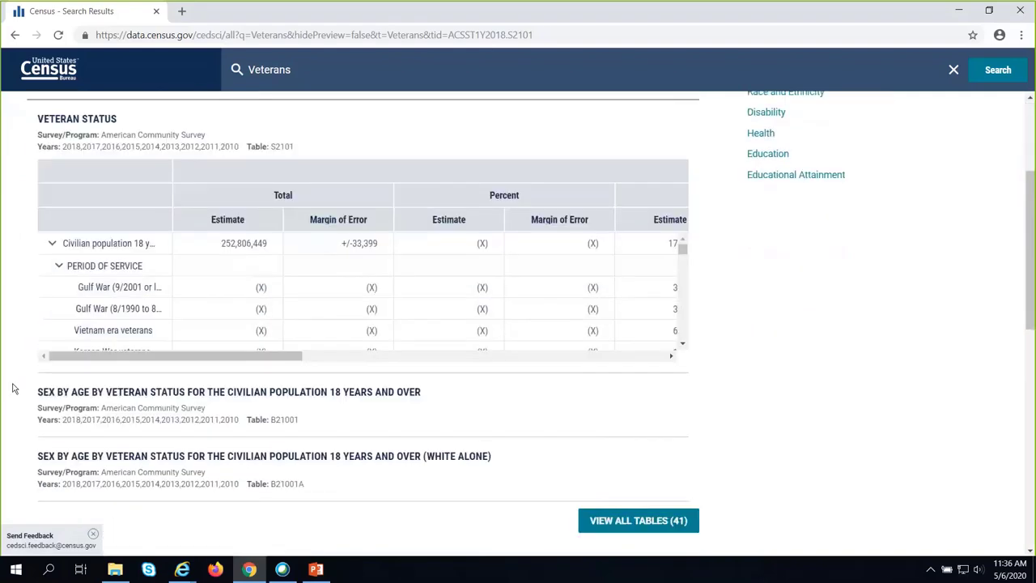
scroll(13, 388, down, 3)
scroll(13, 389, down, 2)
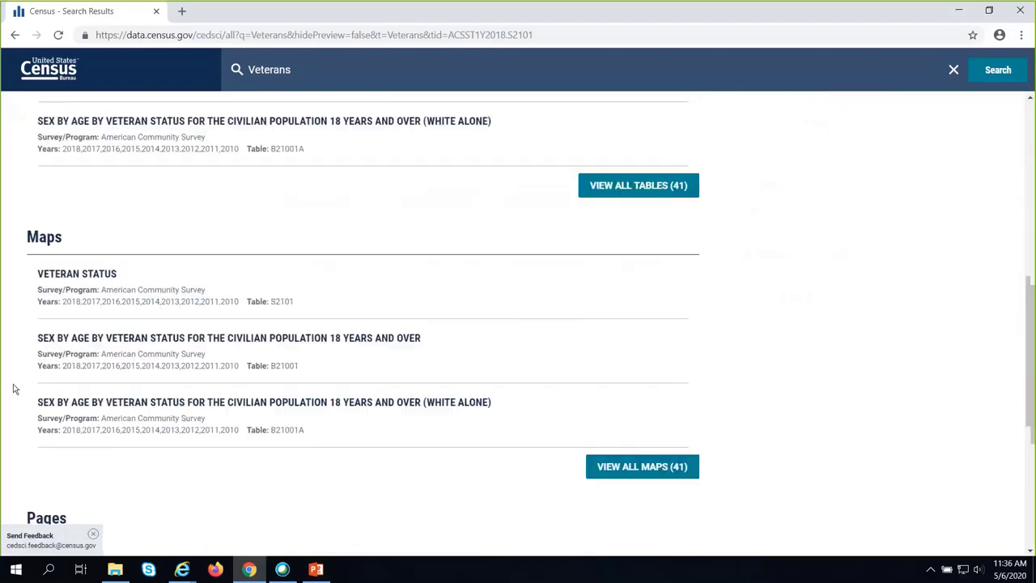
scroll(13, 389, down, 3)
scroll(12, 389, up, 1)
scroll(13, 388, up, 8)
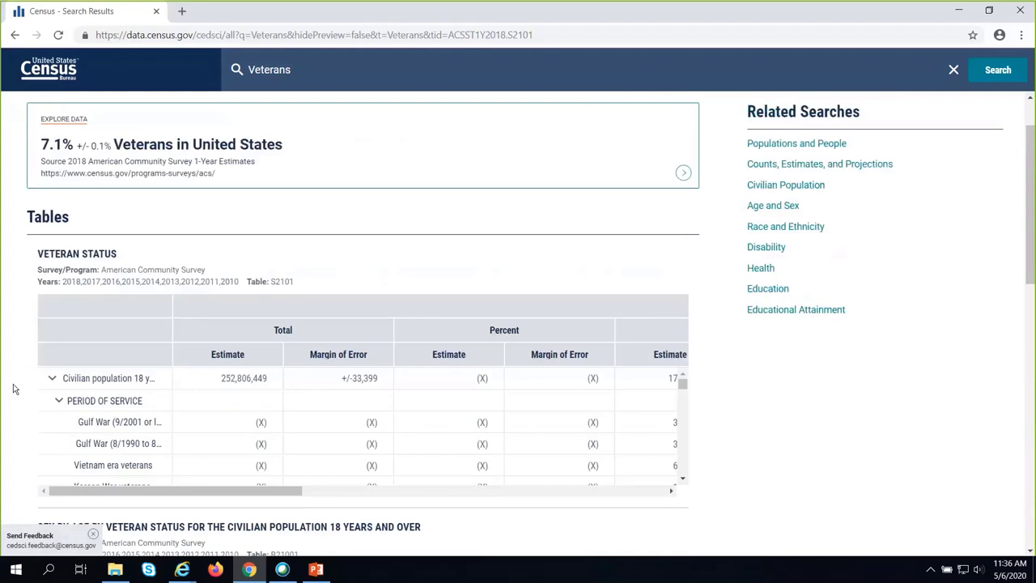
Step: Open the Veteran Status table (S2101) and examine its rows from period of service to disability status and its column groups
click(372, 370)
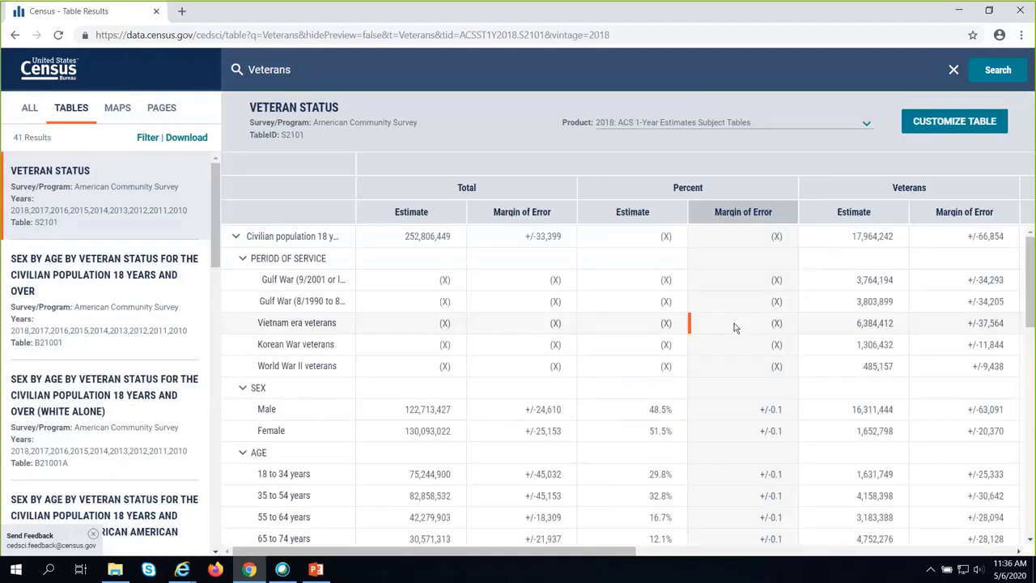
mouse_move(586, 553)
mouse_down()
mouse_move(726, 560)
mouse_move(567, 557)
mouse_up()
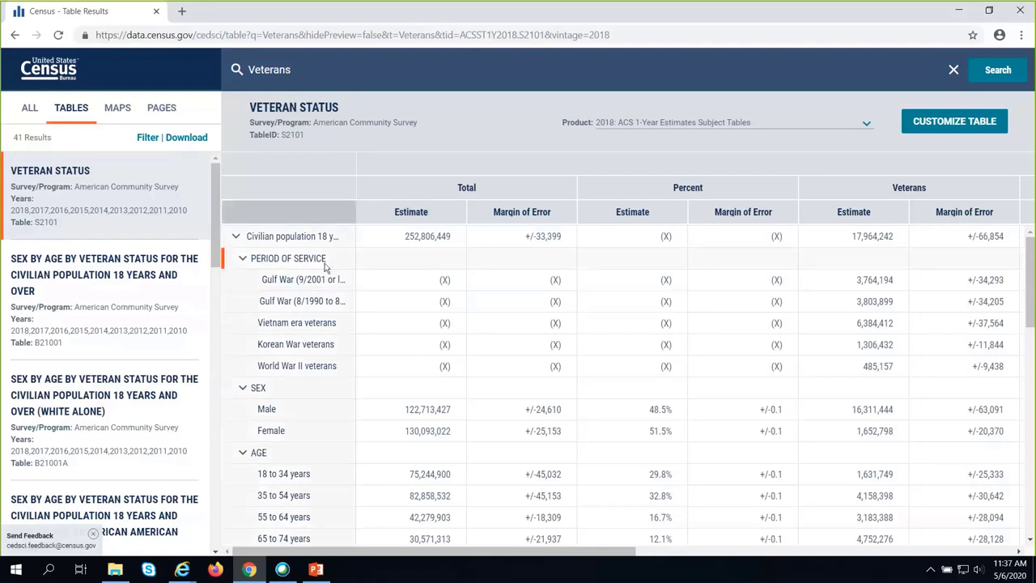
scroll(326, 272, down, 1)
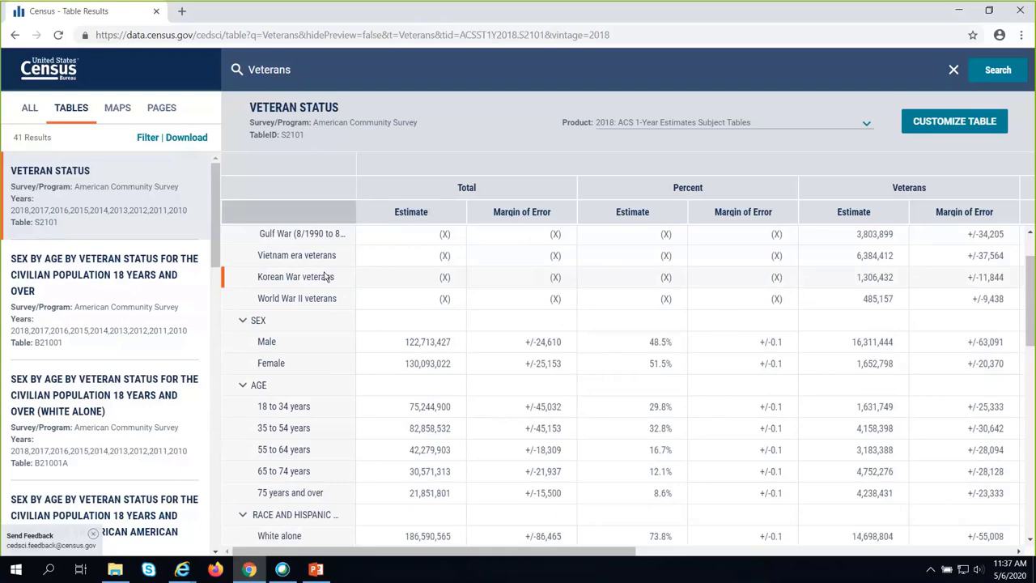
scroll(324, 277, down, 3)
scroll(322, 279, down, 3)
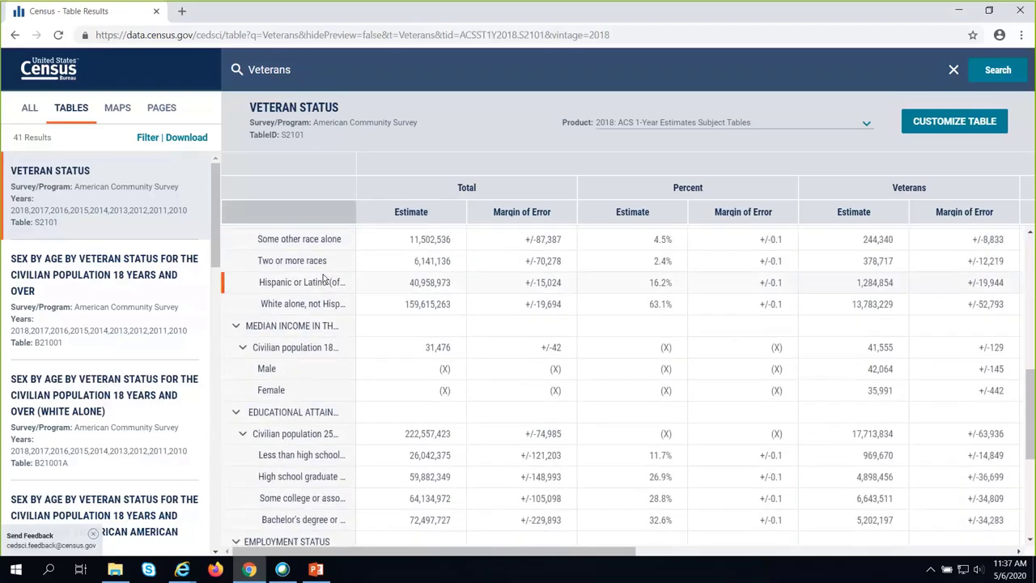
scroll(324, 279, down, 1)
scroll(324, 279, down, 3)
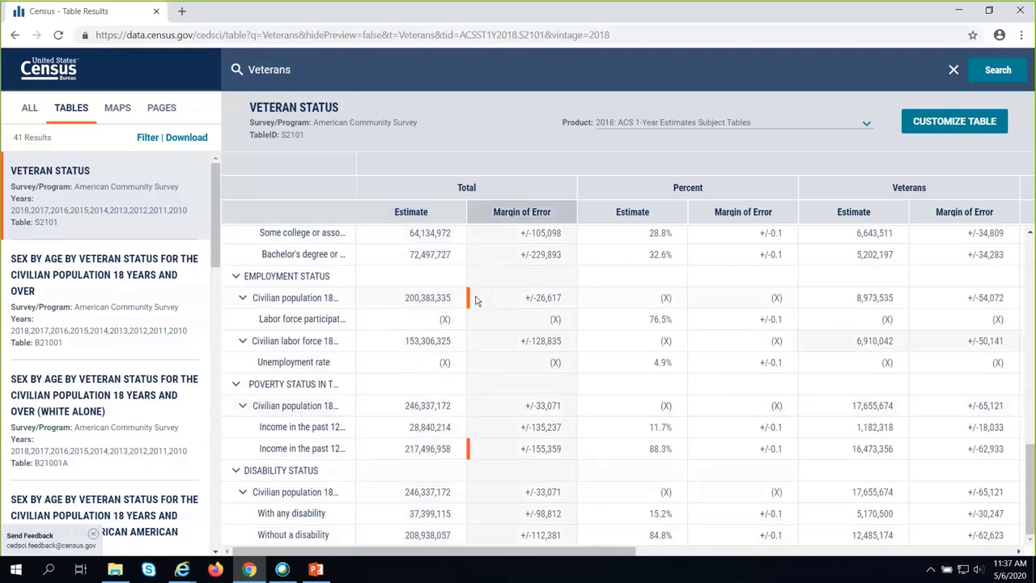
scroll(476, 304, up, 6)
scroll(475, 307, up, 5)
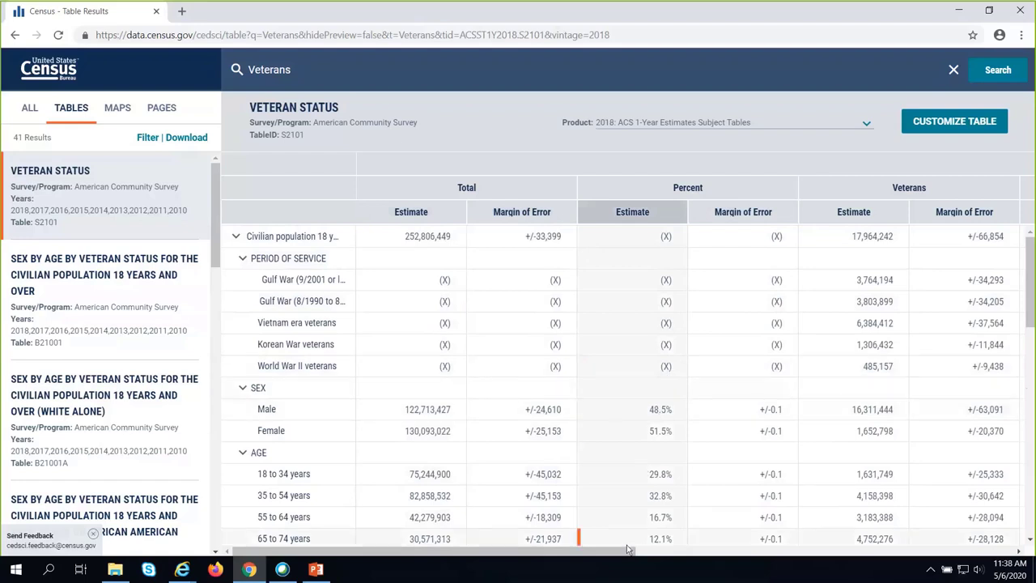
mouse_move(625, 554)
mouse_down()
mouse_move(779, 564)
mouse_move(854, 552)
mouse_move(617, 554)
mouse_up()
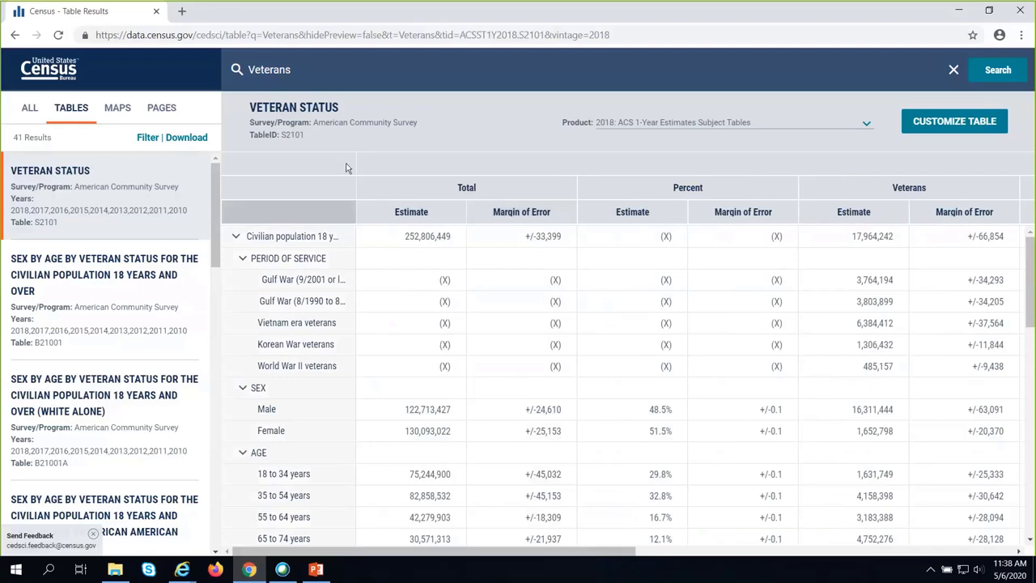
Step: Return to the data.census.gov landing page and, in Advanced Search, add Colorado as a state geography filter
click(51, 71)
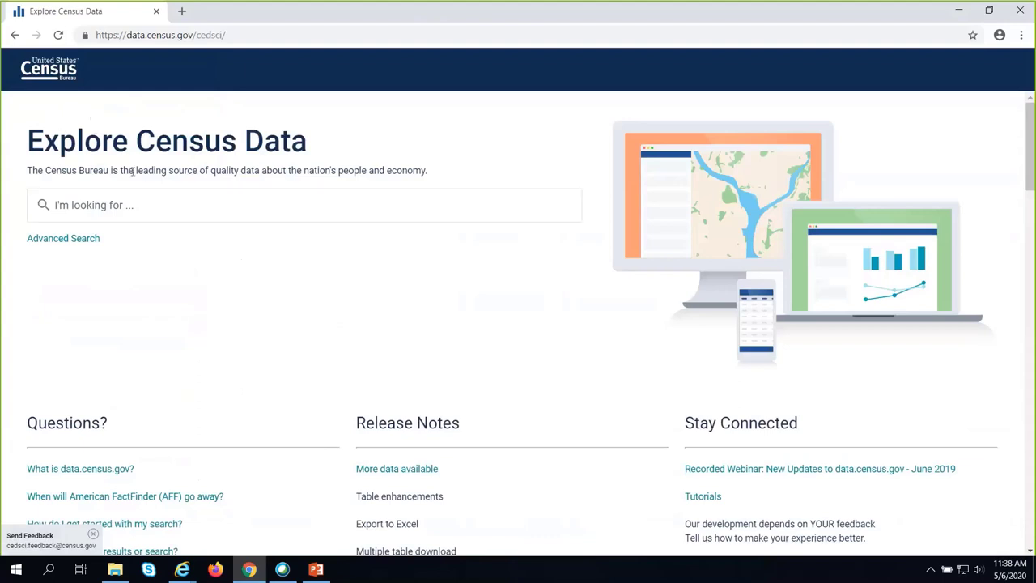
click(90, 239)
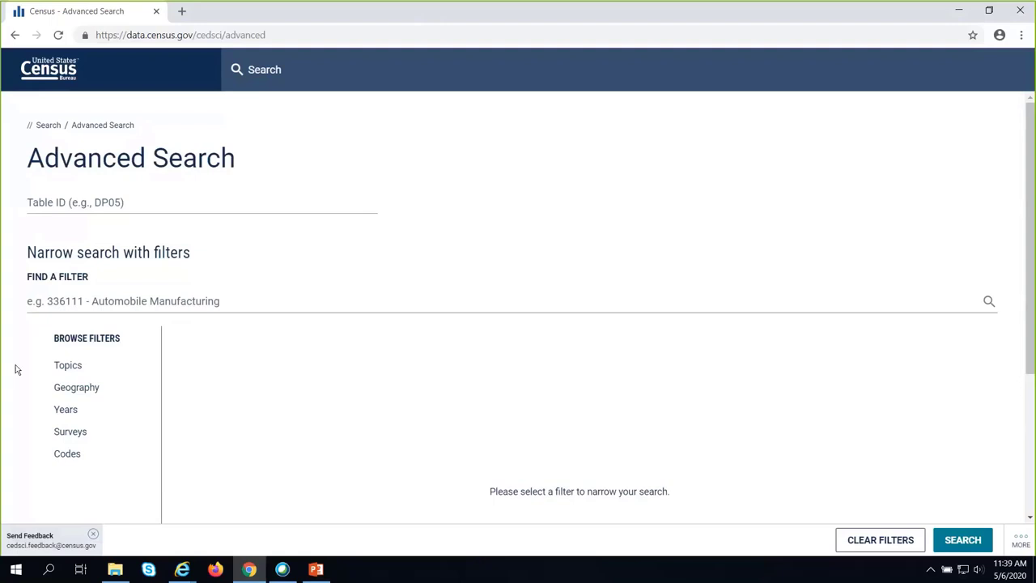
click(74, 388)
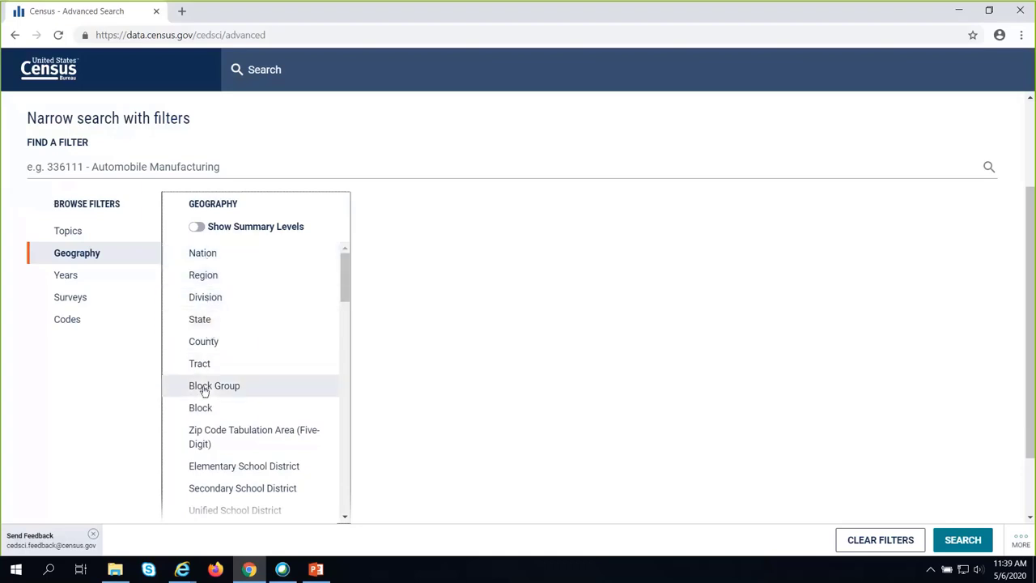
click(202, 323)
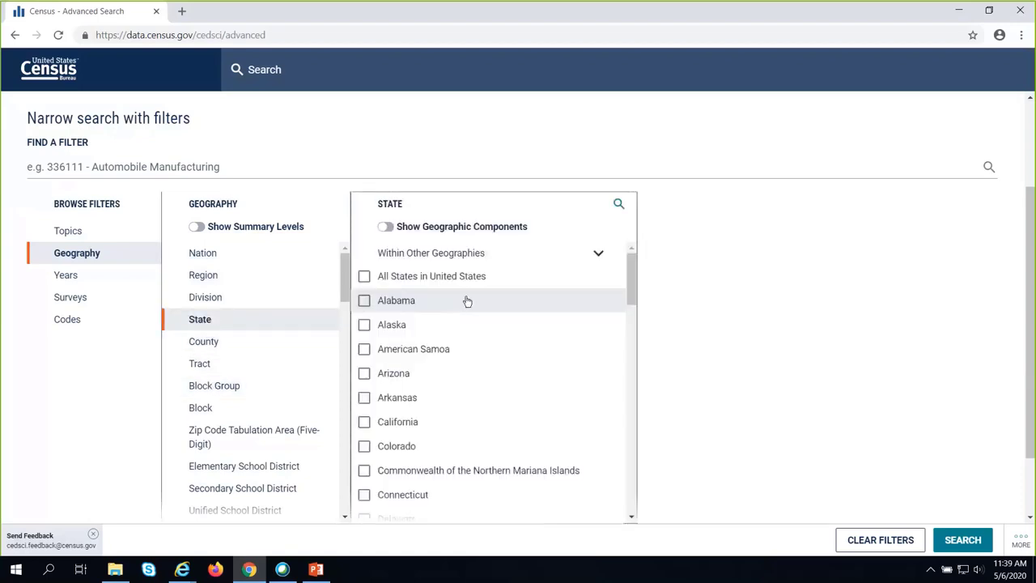
click(364, 450)
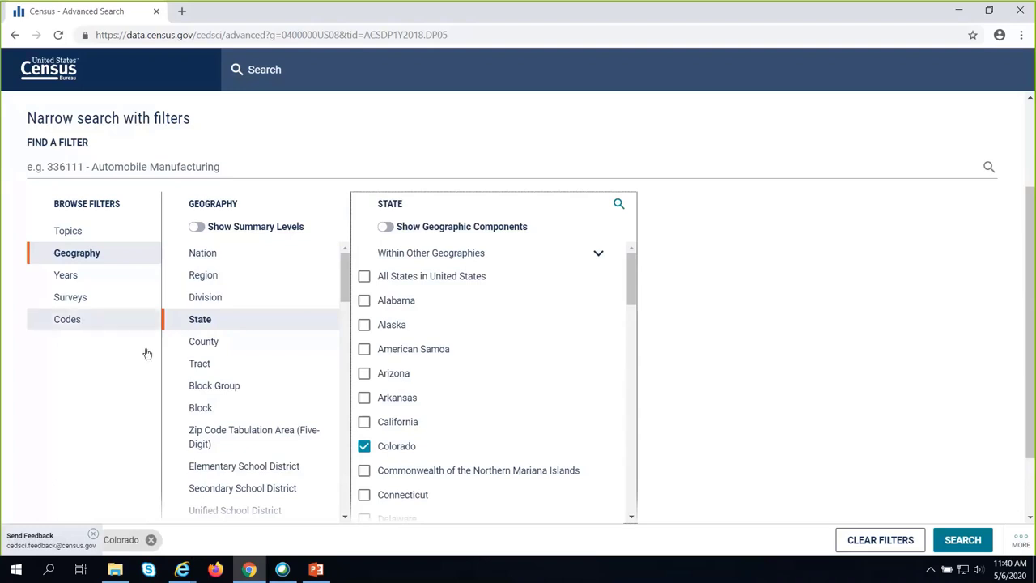
Step: Add the Veterans topic filter under Populations and People and run the advanced search
click(68, 230)
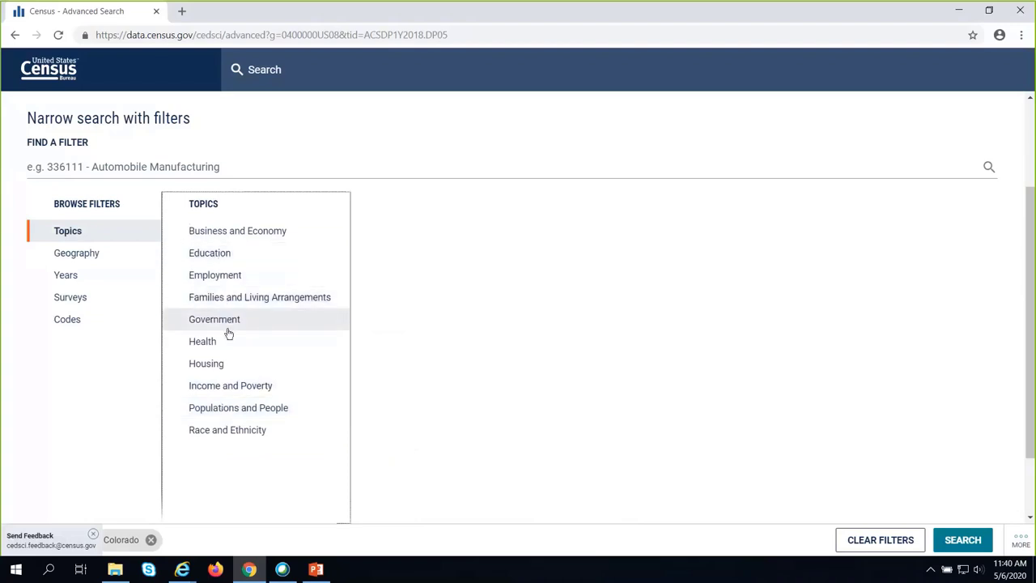
click(231, 410)
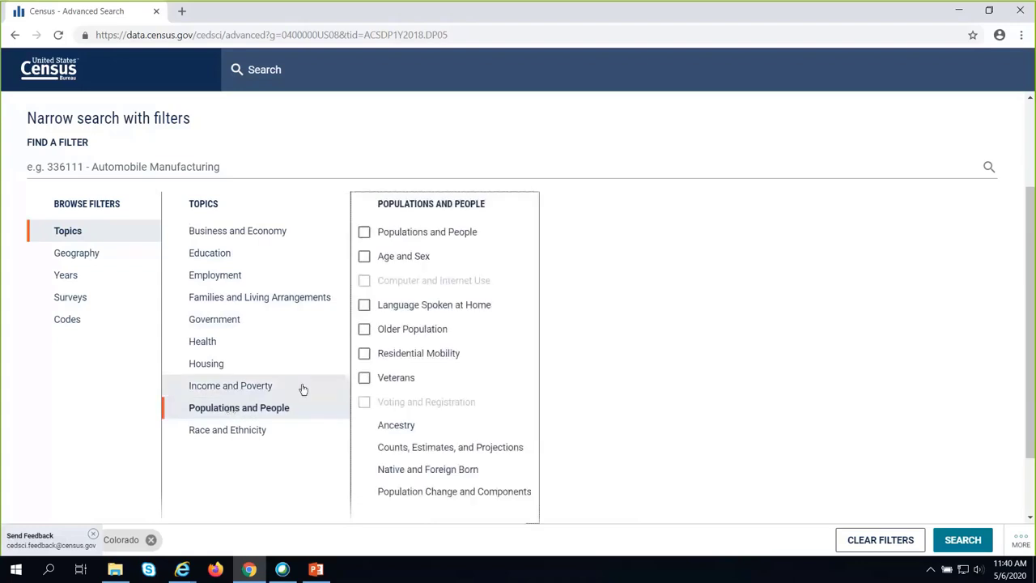
click(365, 380)
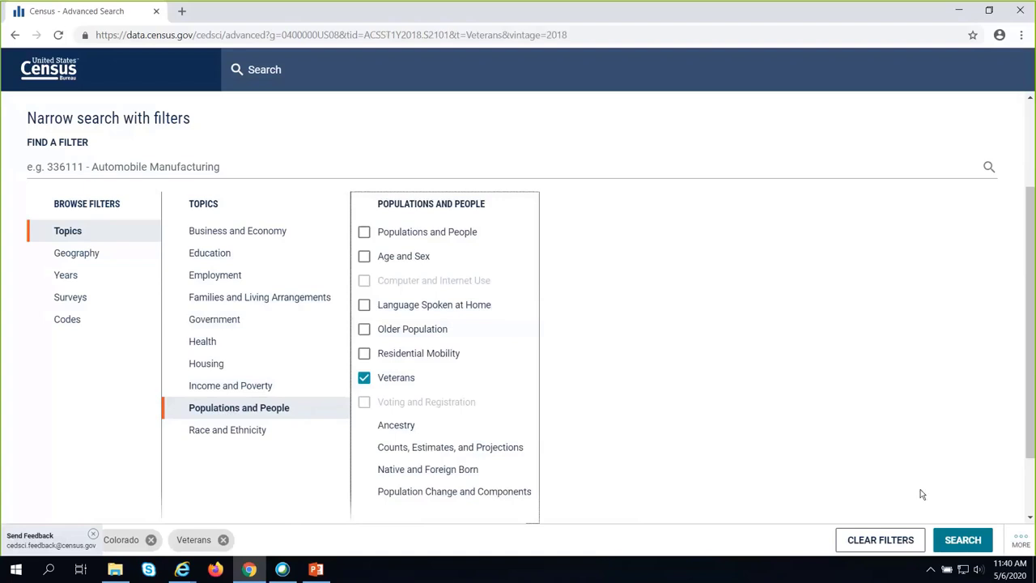
click(971, 541)
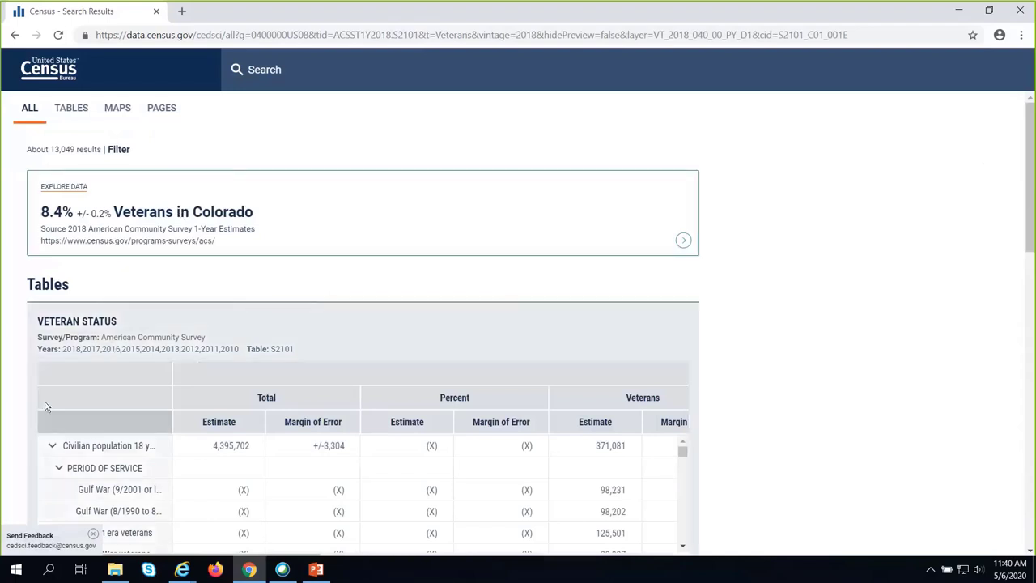
Step: Open the Colorado table B21001, Sex by Age by Veteran Status, and examine its male and female age group breakdowns
scroll(71, 386, down, 1)
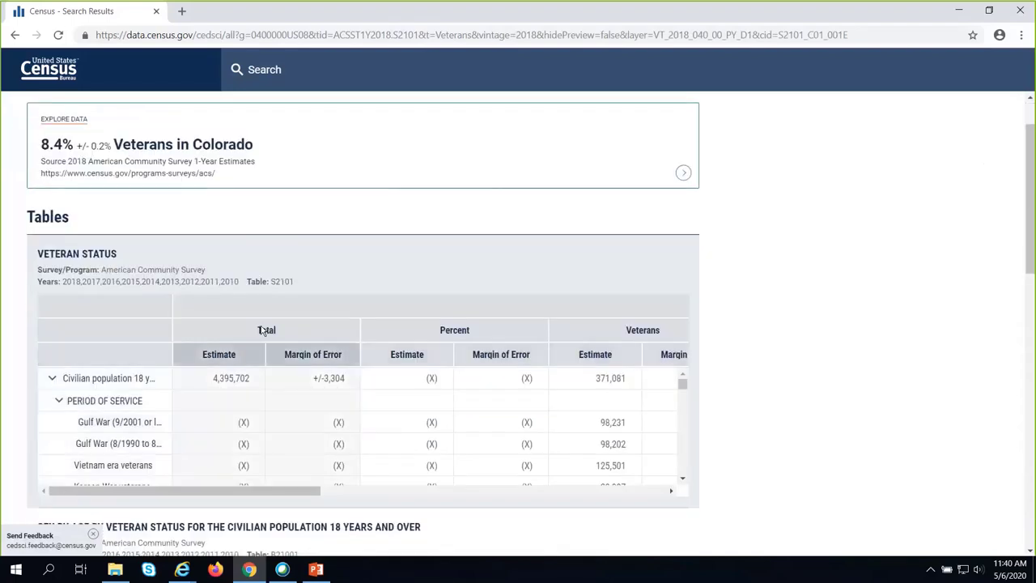
scroll(151, 290, down, 2)
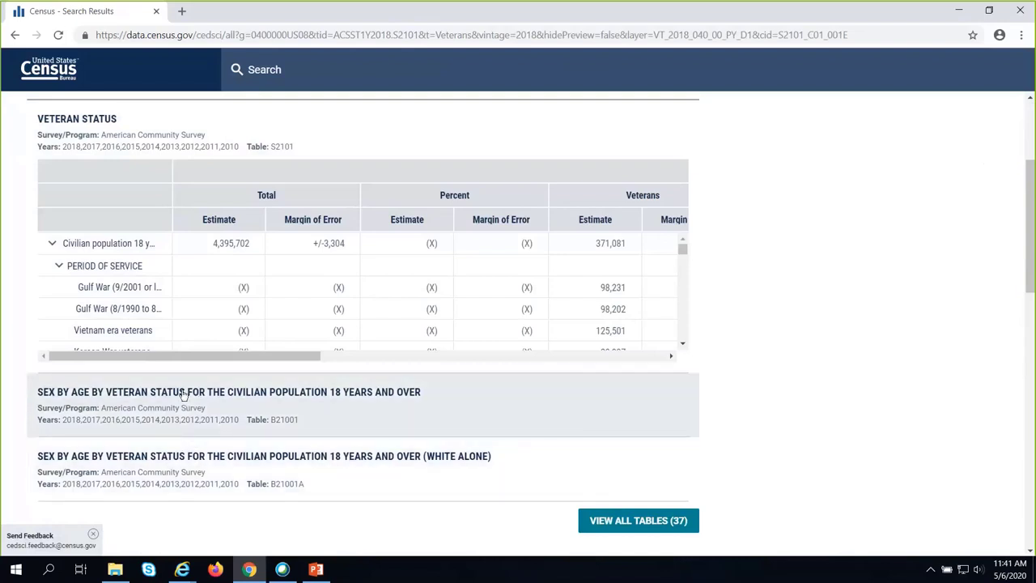
click(184, 393)
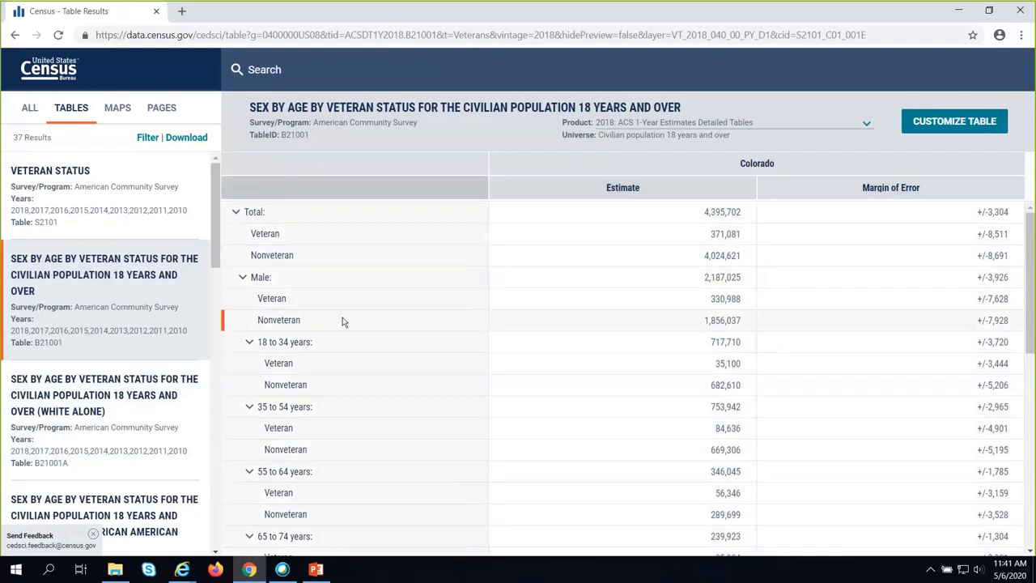
scroll(332, 322, down, 1)
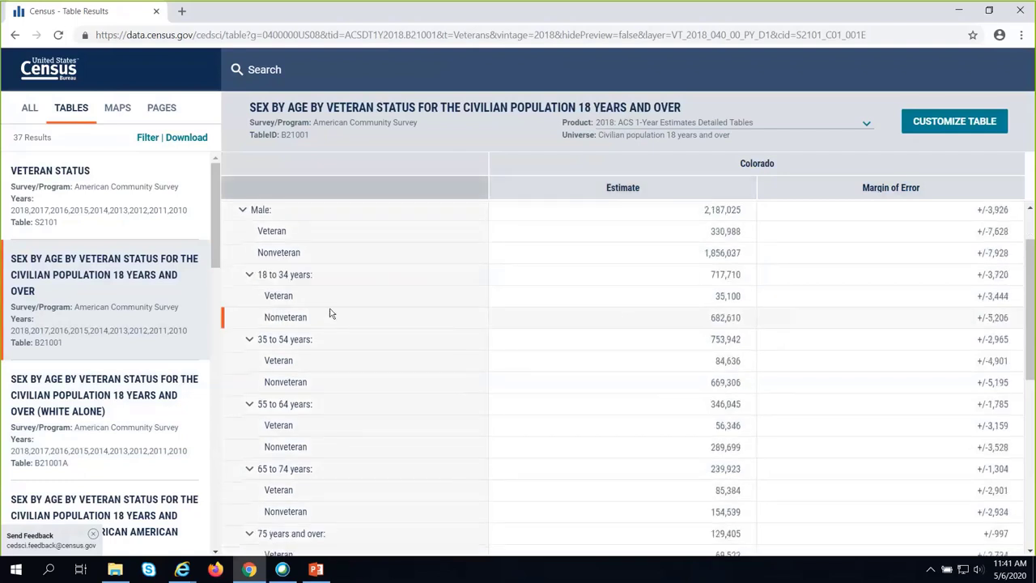
scroll(329, 310, down, 1)
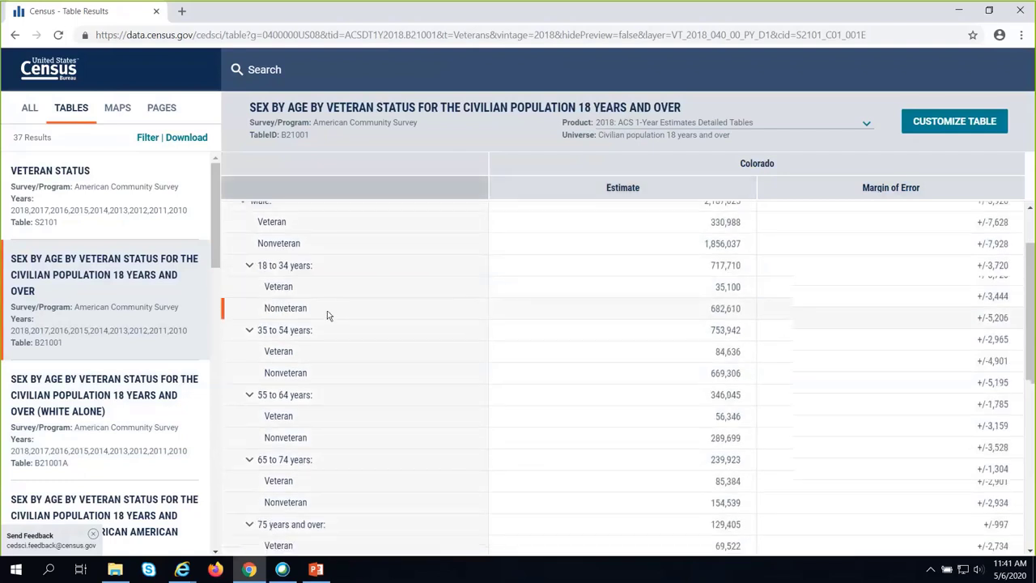
scroll(328, 323, down, 3)
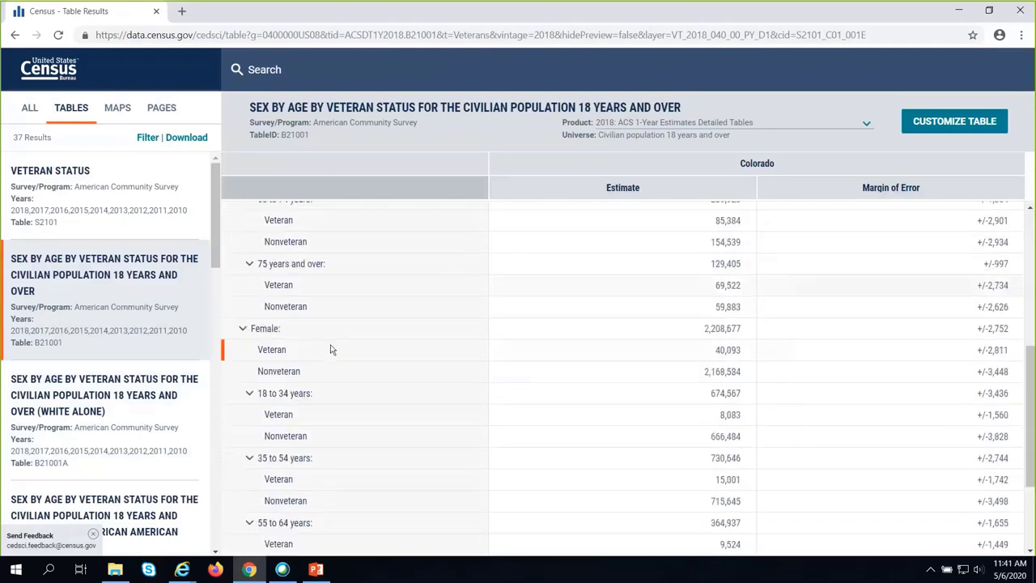
scroll(332, 356, down, 2)
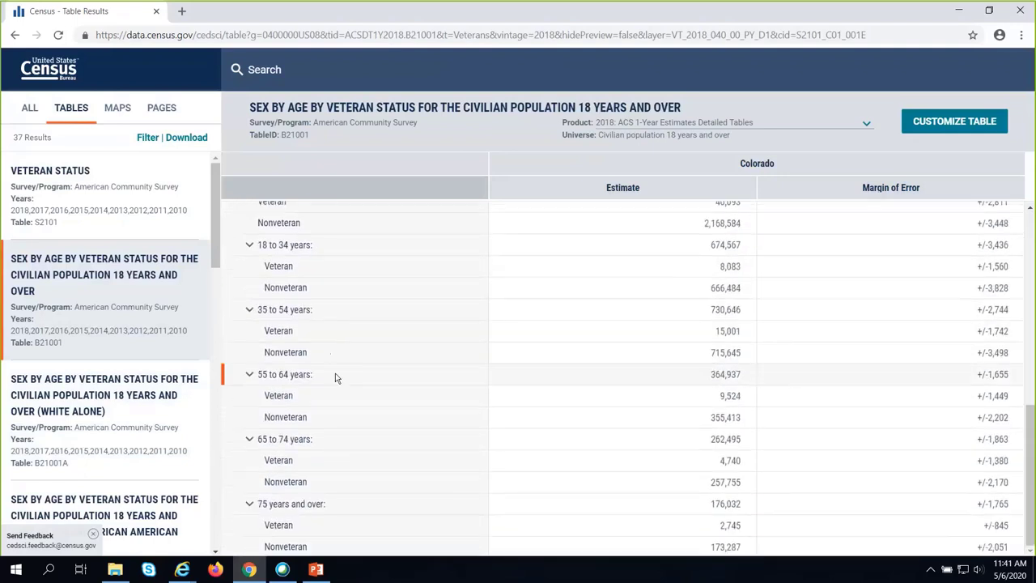
scroll(336, 379, up, 6)
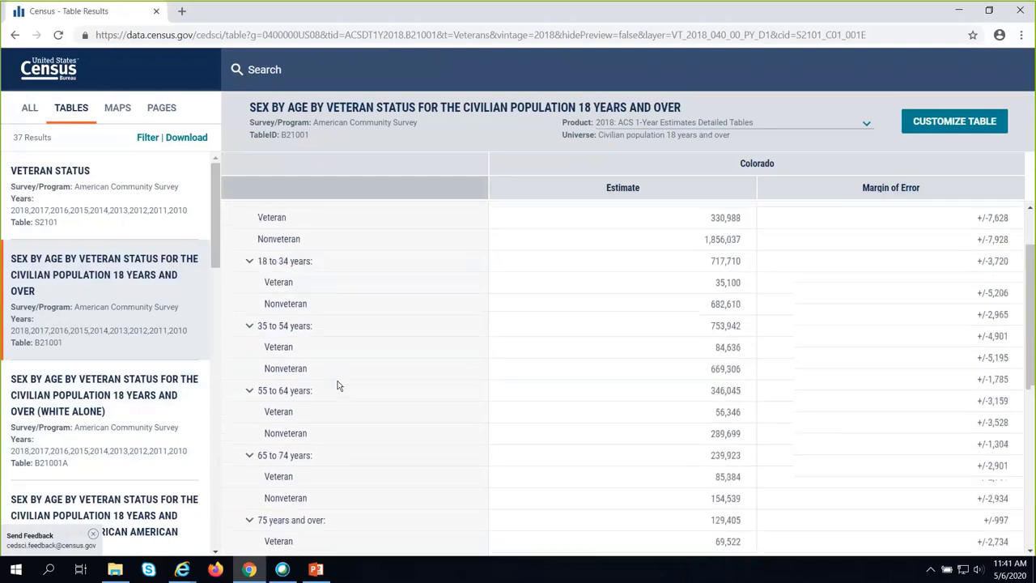
scroll(338, 386, up, 1)
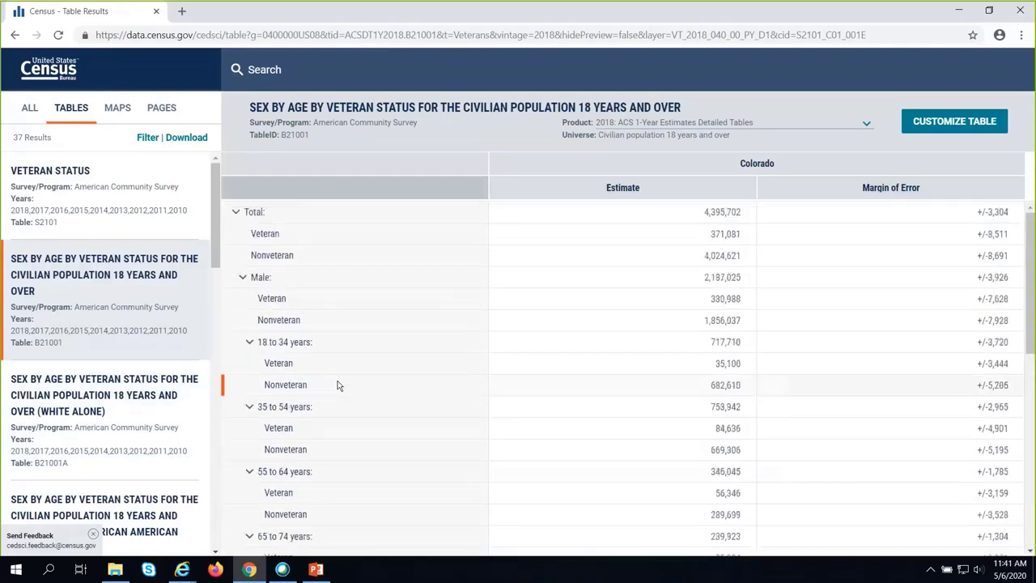